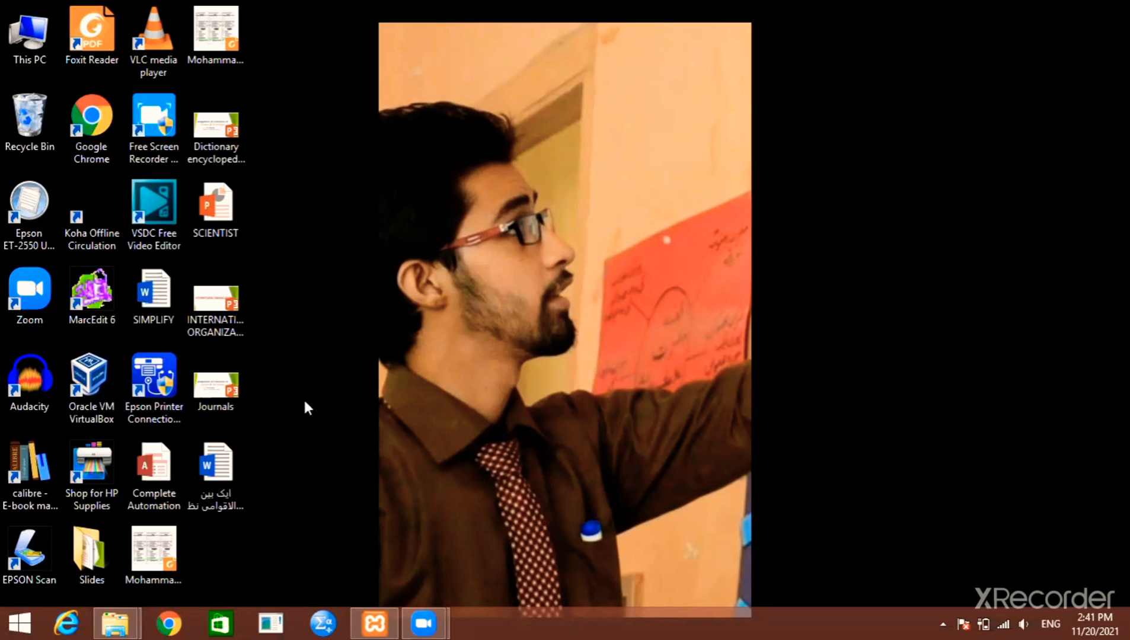
Launch Google Chrome from the taskbar to reach the Google home page
{"action": "left_click", "coordinate": [170, 621]}
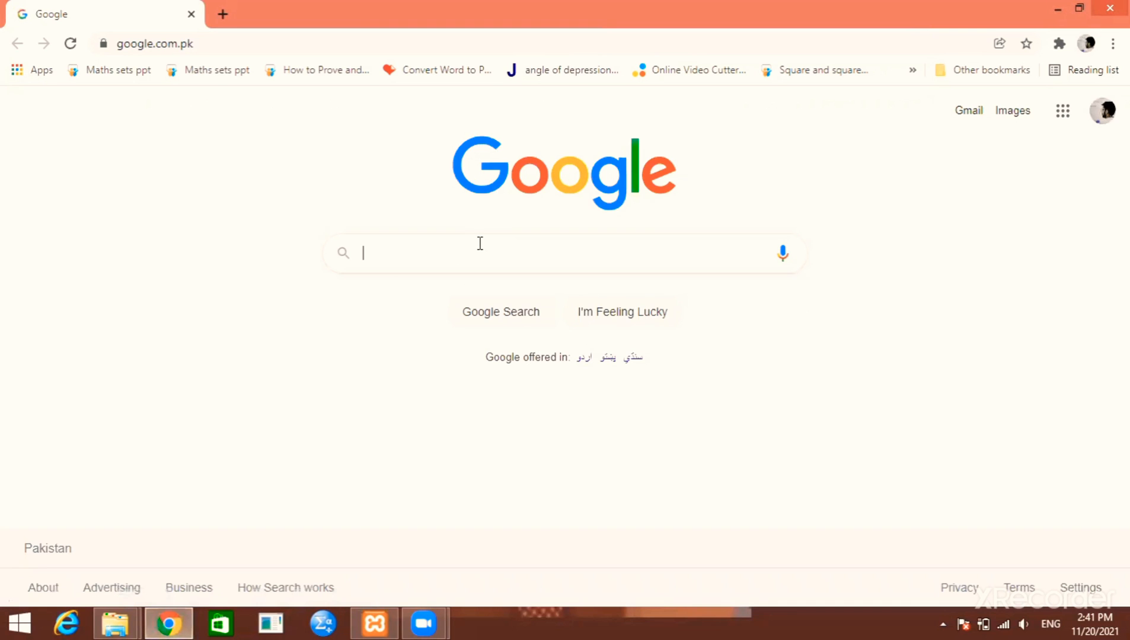
Search Google for 'openbiblio download' and open the SourceForge OpenBiblio project page
{"action": "left_click", "coordinate": [479, 245]}
{"action": "type", "text": "o"}
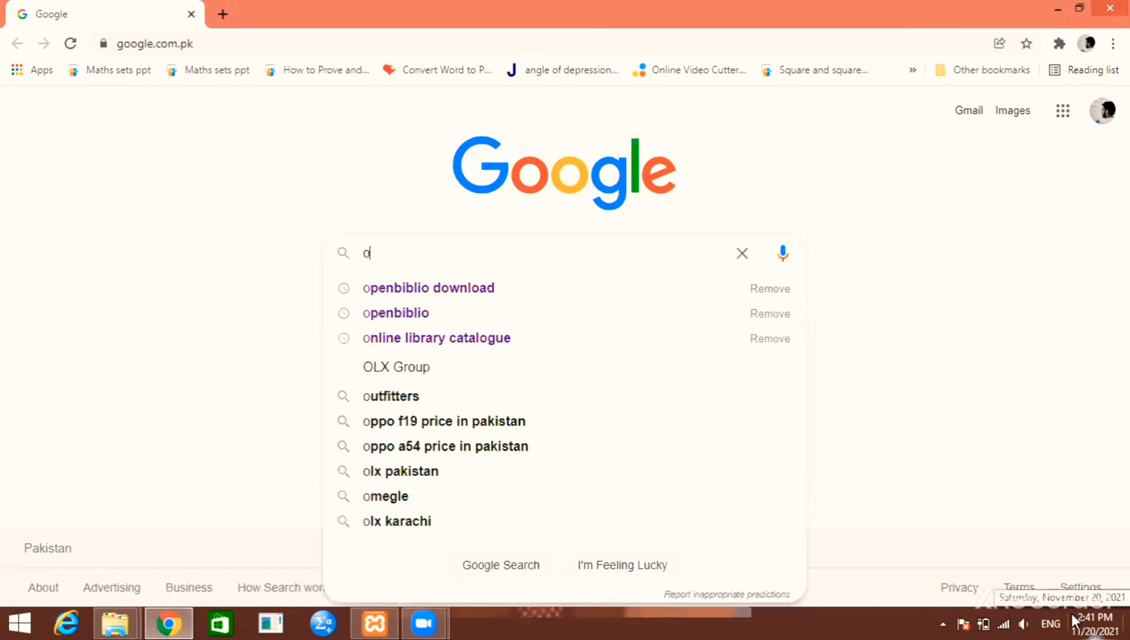
{"action": "key", "text": "Down"}
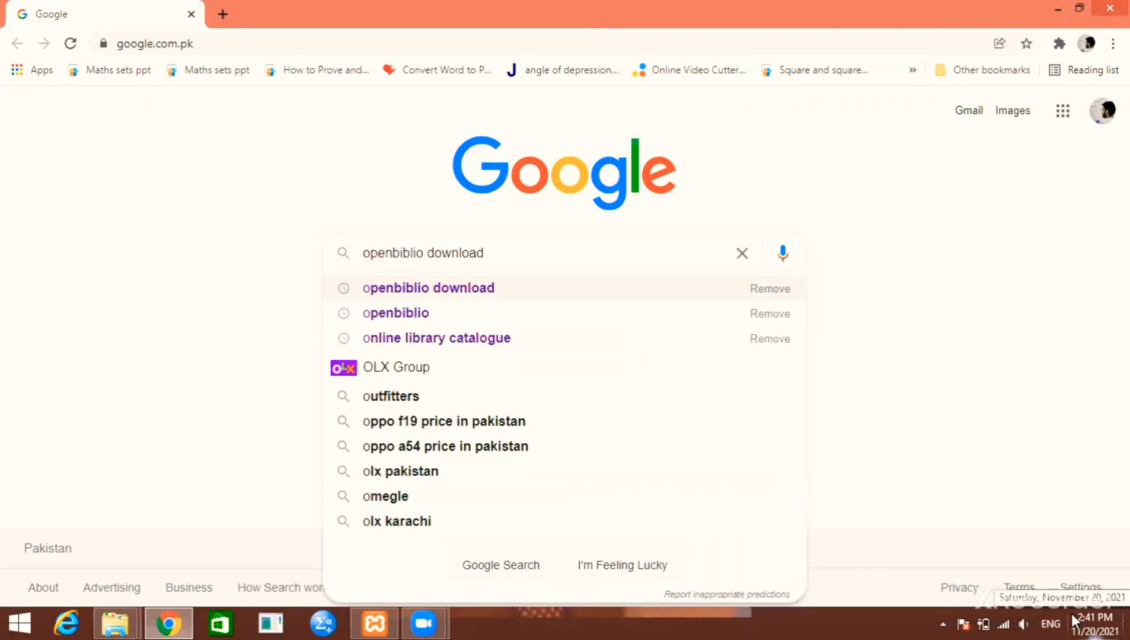
{"action": "key", "text": "Return"}
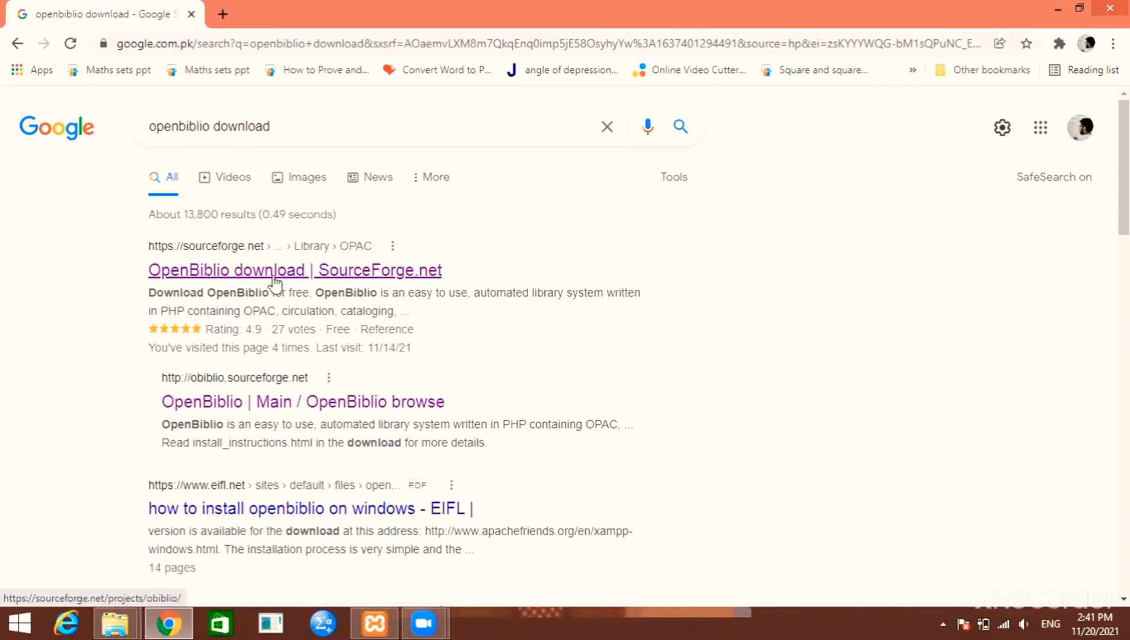
{"action": "left_click", "coordinate": [409, 271]}
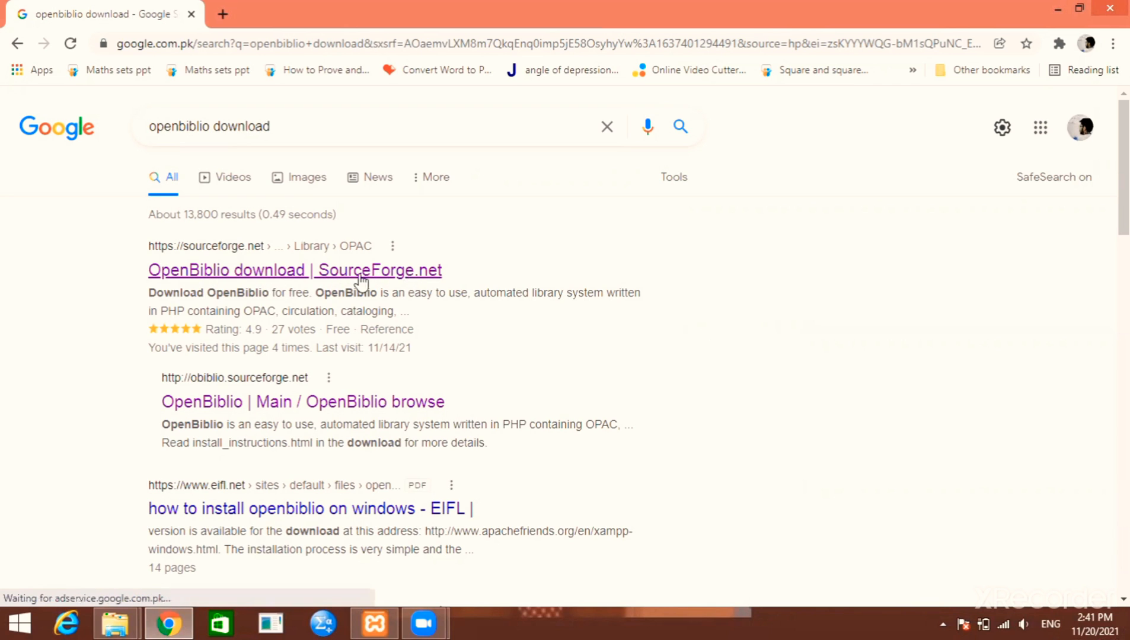
{"action": "left_click", "coordinate": [293, 274]}
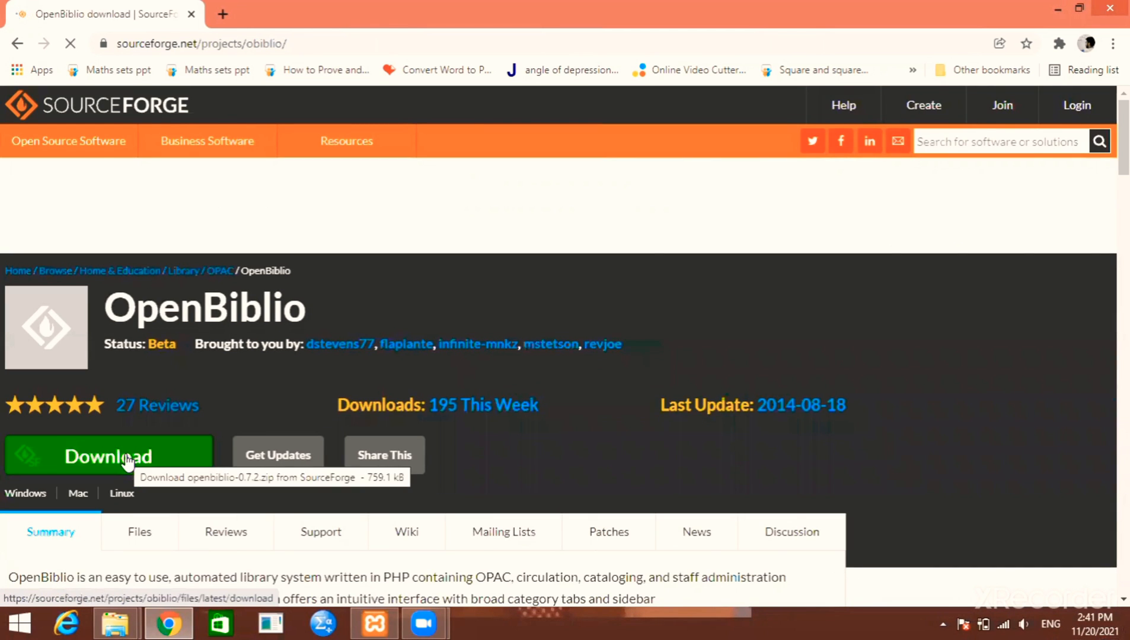
Download openbiblio-0.7.2.zip from SourceForge and save it to the Desktop
{"action": "scroll", "coordinate": [136, 461], "scroll_direction": "down", "scroll_amount": 1}
{"action": "left_click", "coordinate": [147, 375]}
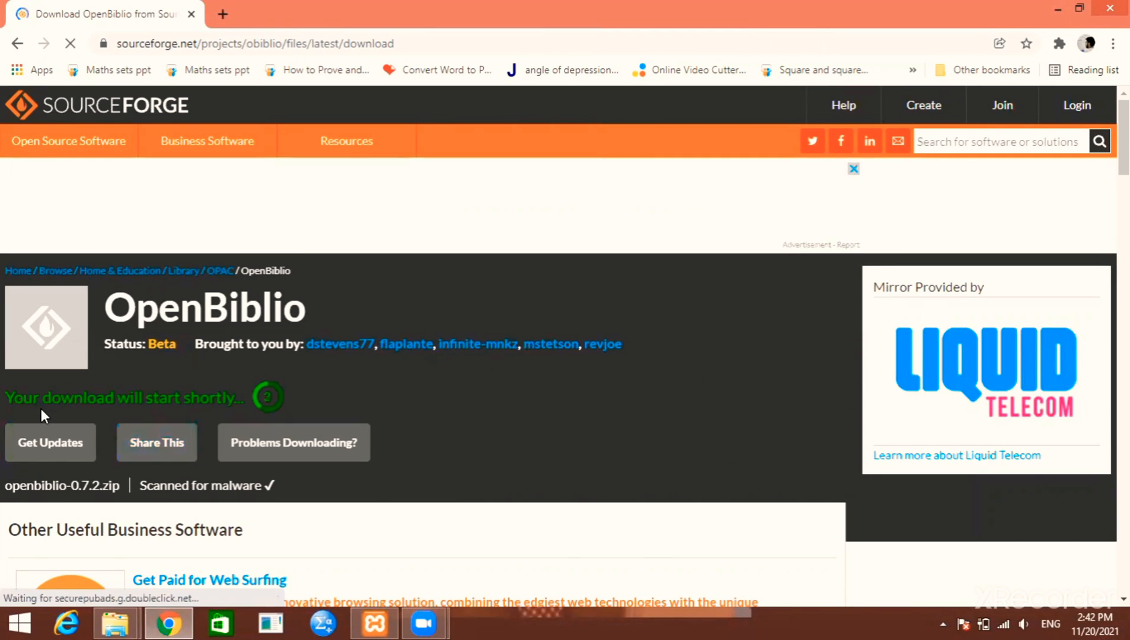
{"action": "scroll", "coordinate": [48, 404], "scroll_direction": "down", "scroll_amount": 1}
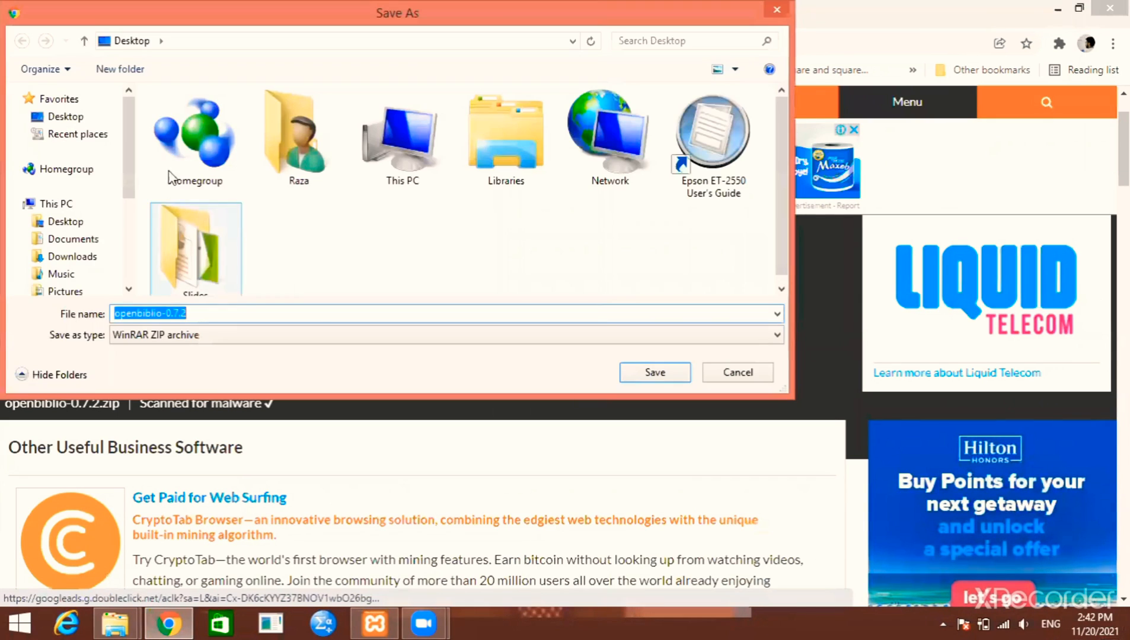
{"action": "left_click", "coordinate": [60, 119]}
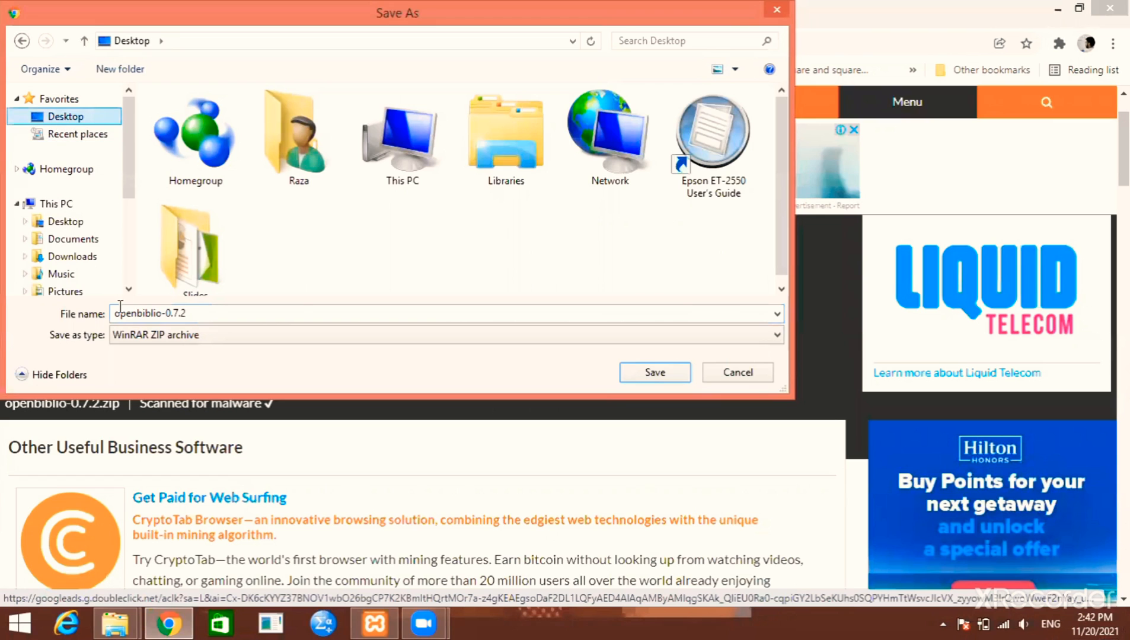
{"action": "left_click", "coordinate": [654, 373]}
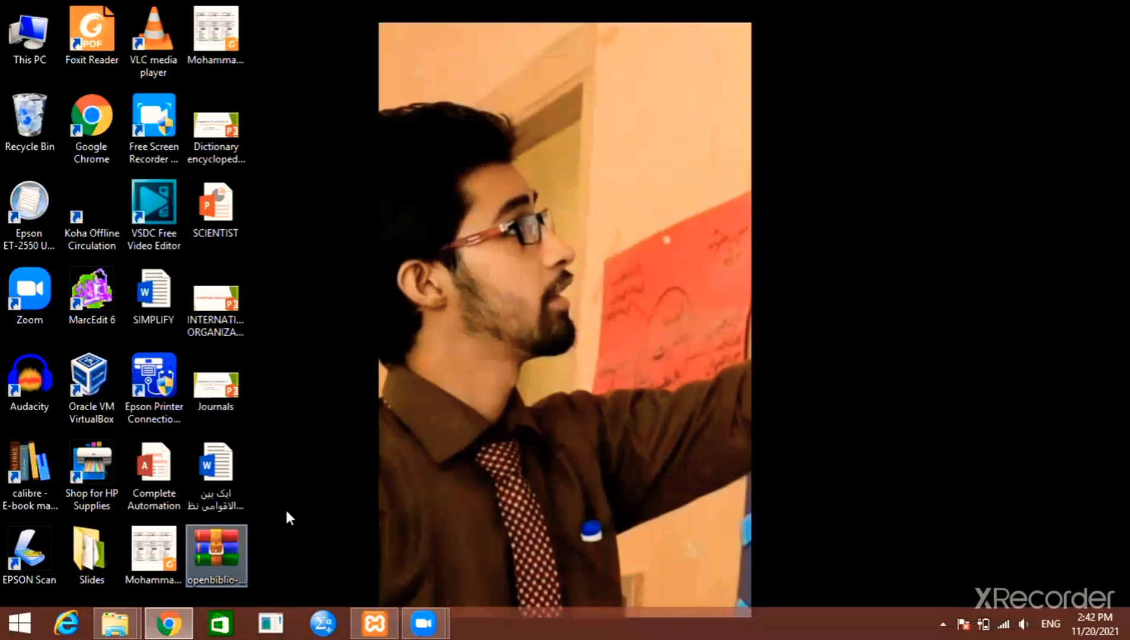
Move the openbiblio-0.7.2 archive aside on the desktop and extract it there
{"action": "left_click_drag", "start_coordinate": [216, 551], "coordinate": [838, 215]}
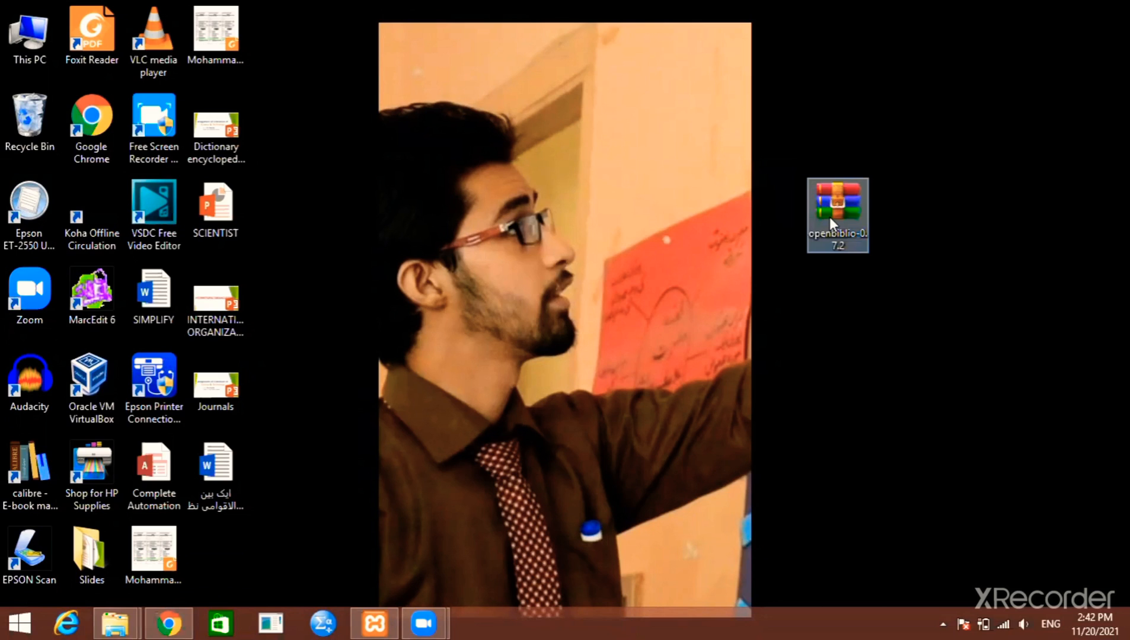
{"action": "mouse_move", "coordinate": [830, 218]}
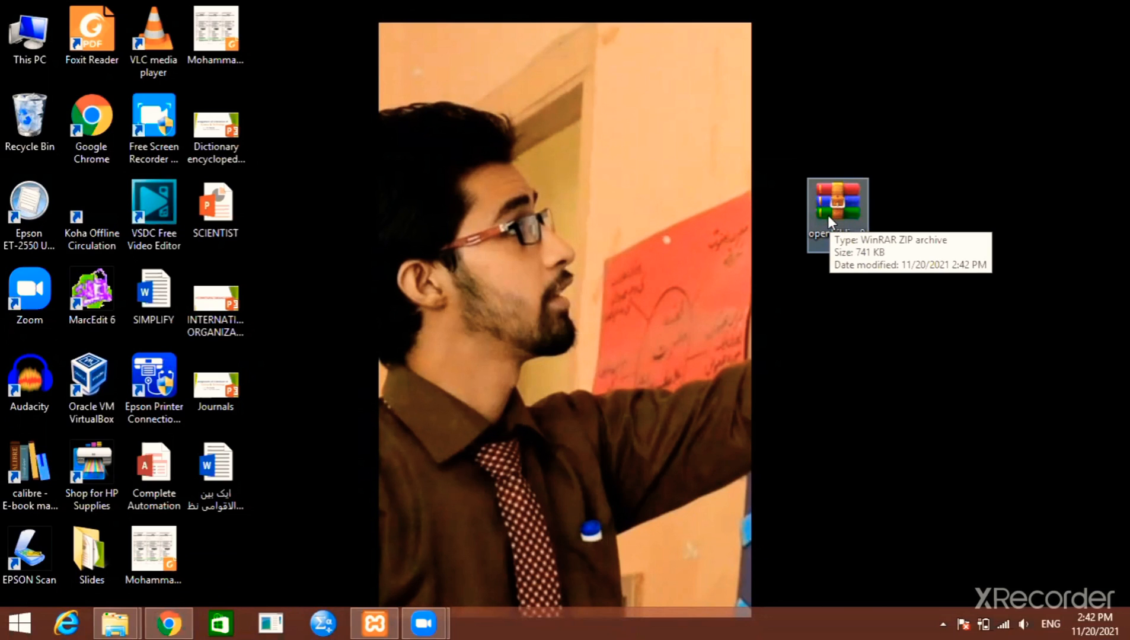
{"action": "right_click", "coordinate": [831, 209]}
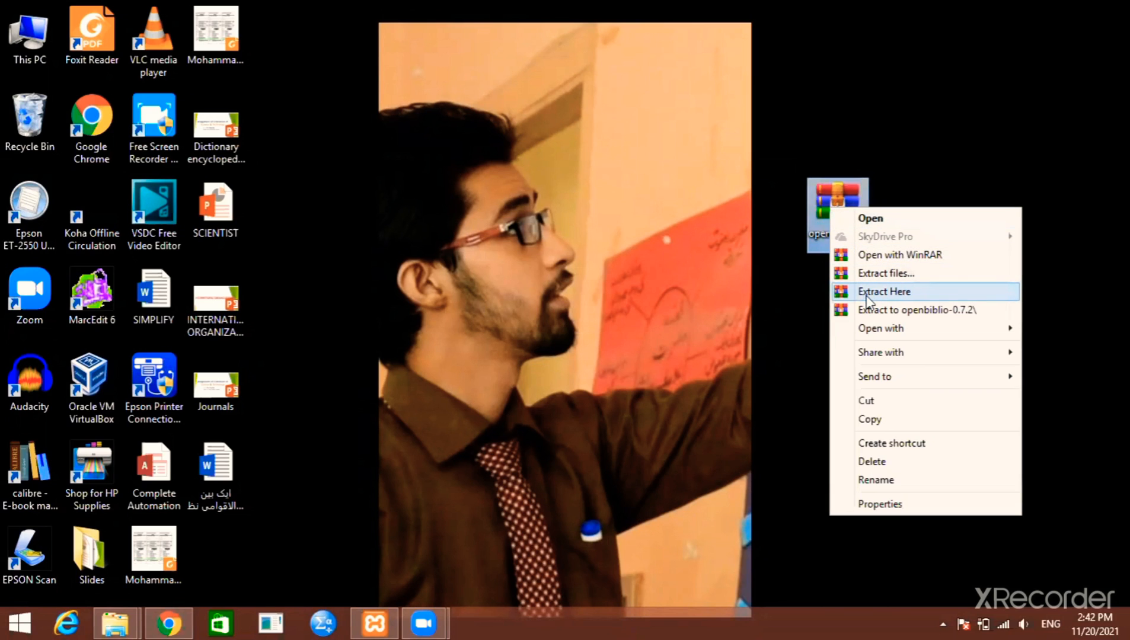
{"action": "left_click", "coordinate": [883, 291]}
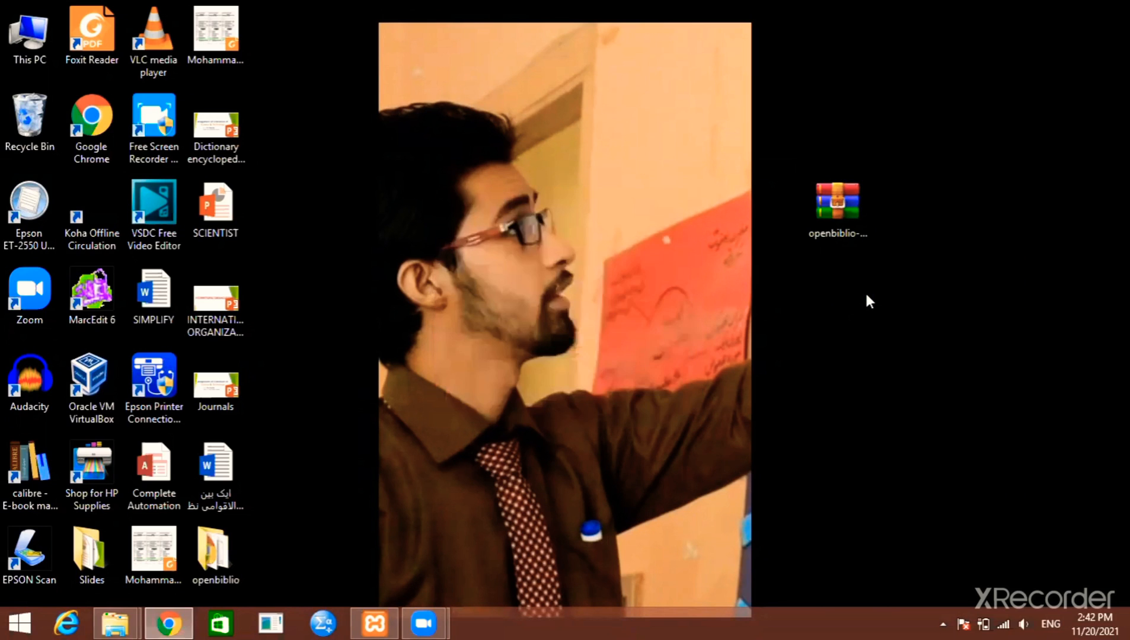
Place the extracted openbiblio folder beside the archive and rename it to a short personal name
{"action": "left_click", "coordinate": [226, 524]}
{"action": "left_click_drag", "start_coordinate": [225, 522], "coordinate": [904, 279]}
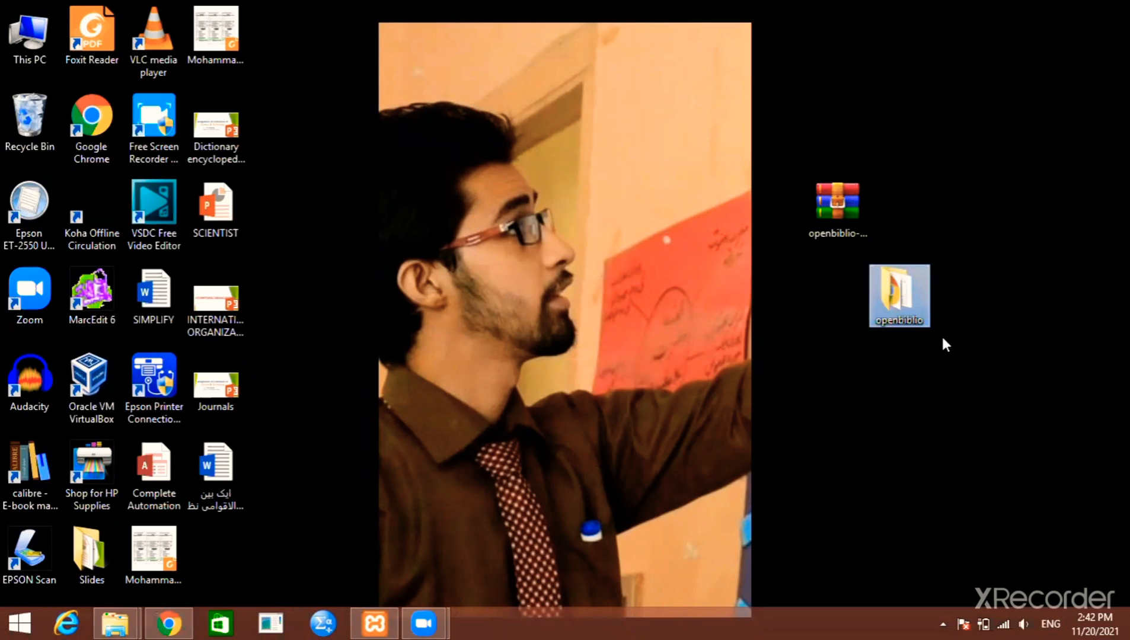
{"action": "double_click", "coordinate": [886, 291]}
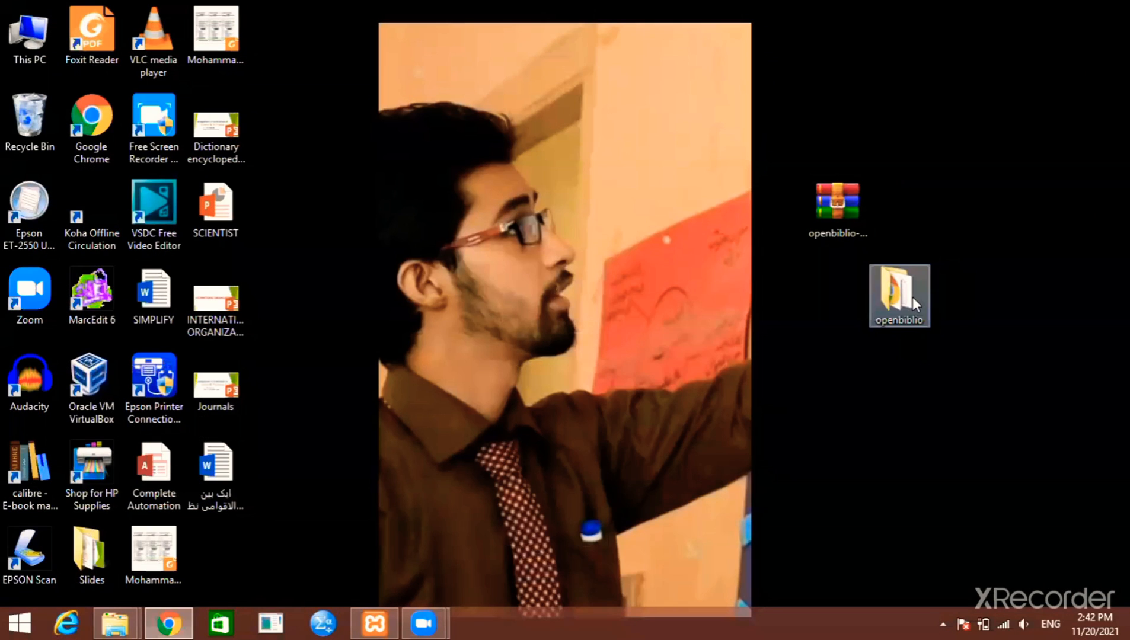
{"action": "left_click", "coordinate": [914, 297]}
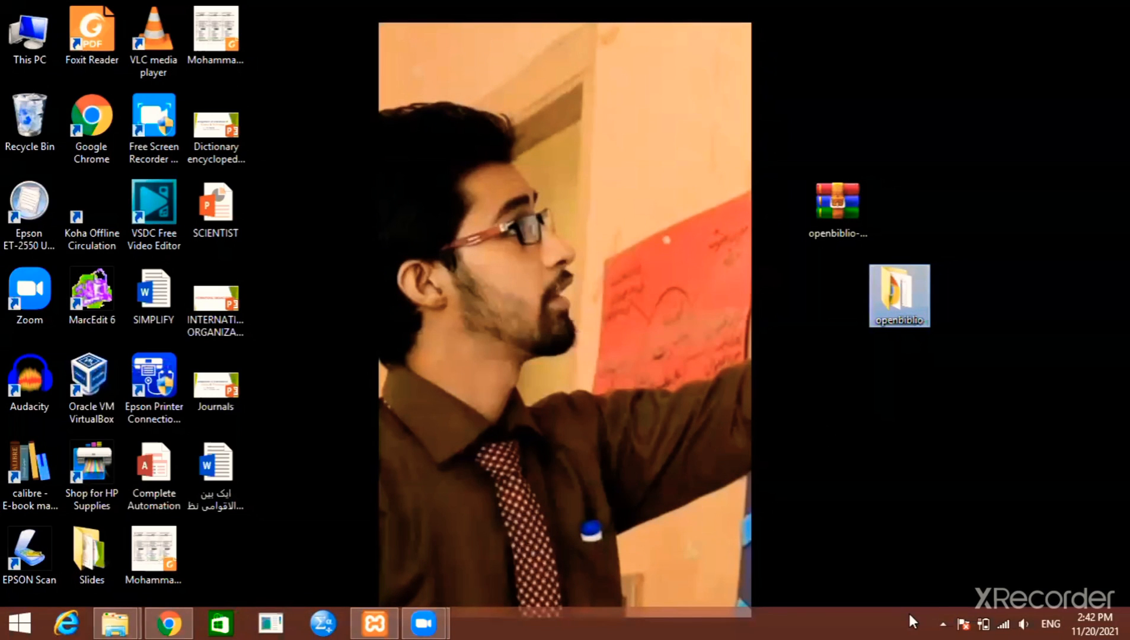
{"action": "key", "text": "F2"}
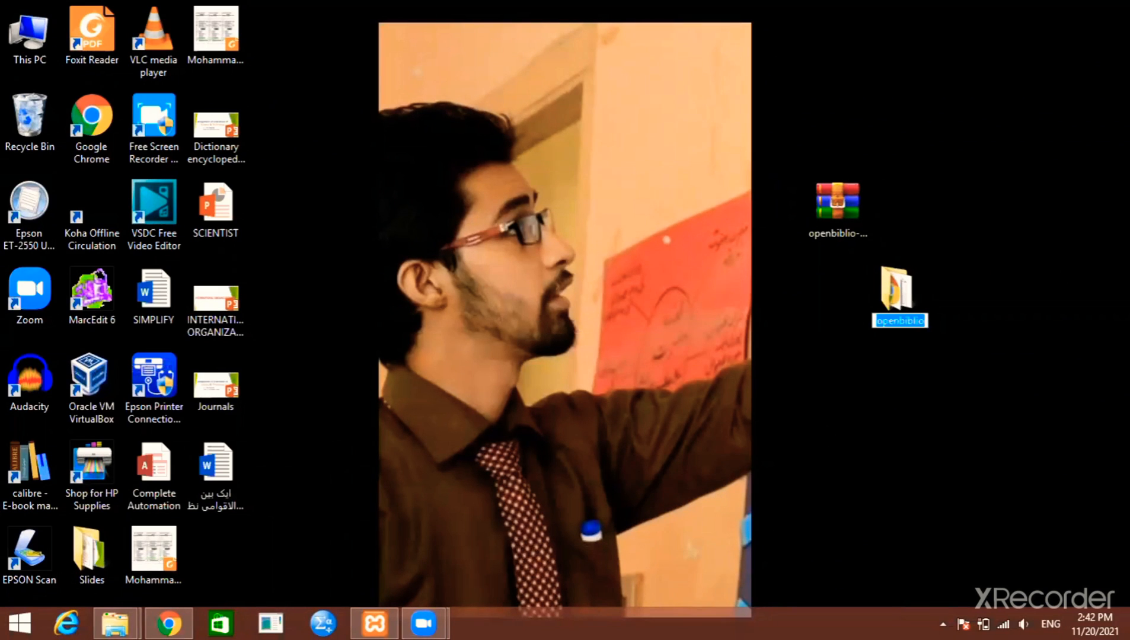
{"action": "mouse_move", "coordinate": [1129, 639]}
{"action": "type", "text": "bushra"}
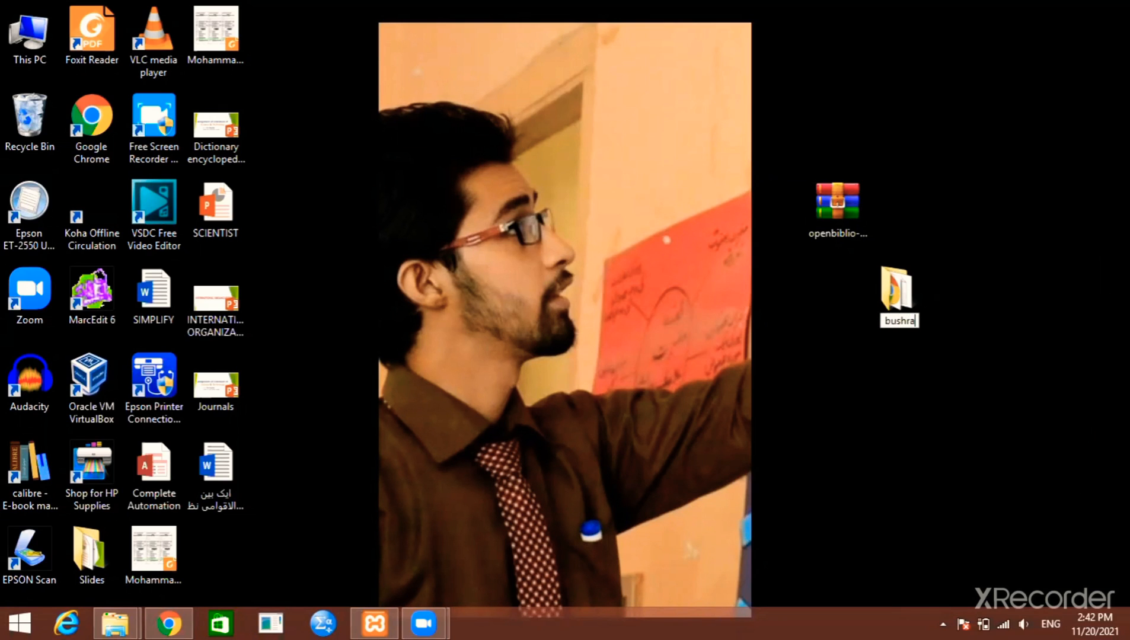
{"action": "key", "text": "Return"}
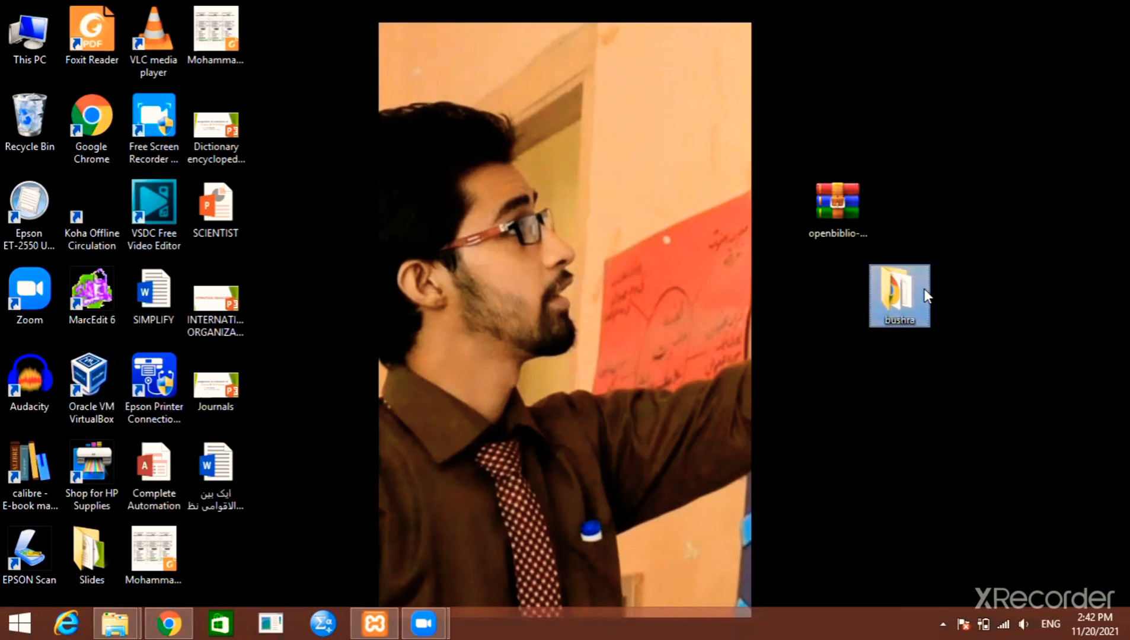
{"action": "mouse_move", "coordinate": [927, 295]}
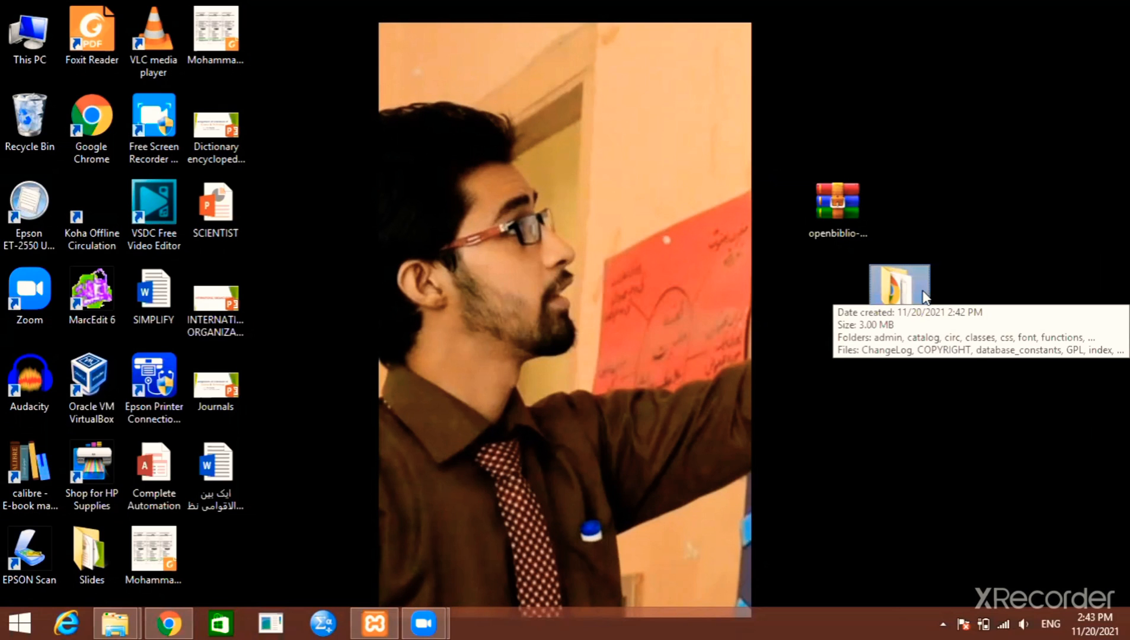
Browse from This PC to C:\xampp\htdocs and open the renamed OpenBiblio folder
{"action": "left_click", "coordinate": [51, 49]}
{"action": "double_click", "coordinate": [51, 49]}
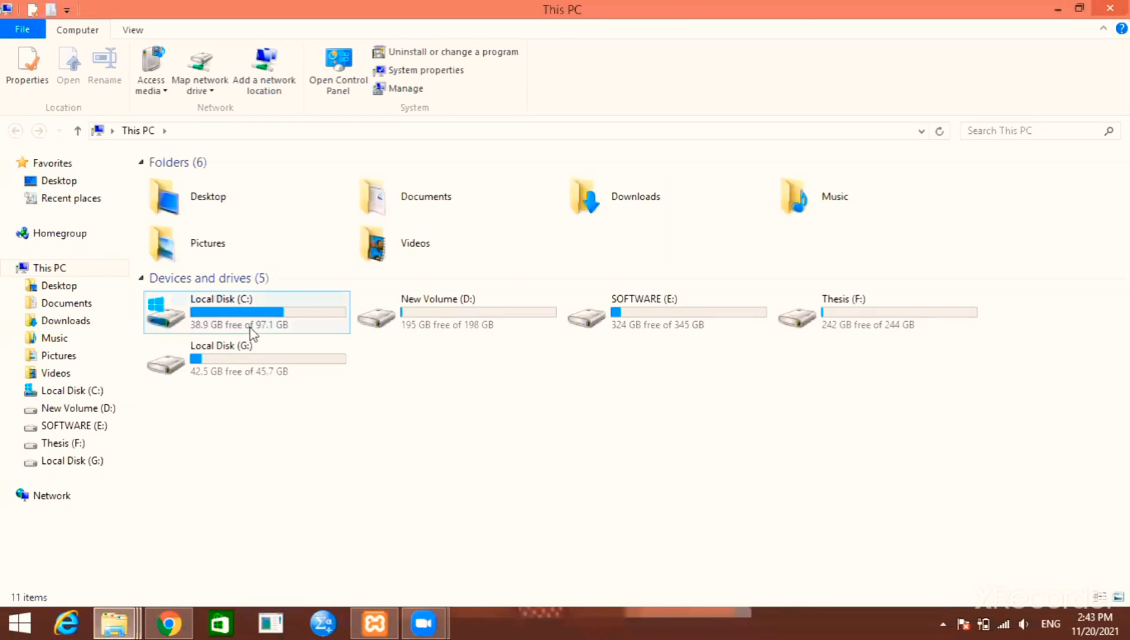
{"action": "mouse_move", "coordinate": [257, 322]}
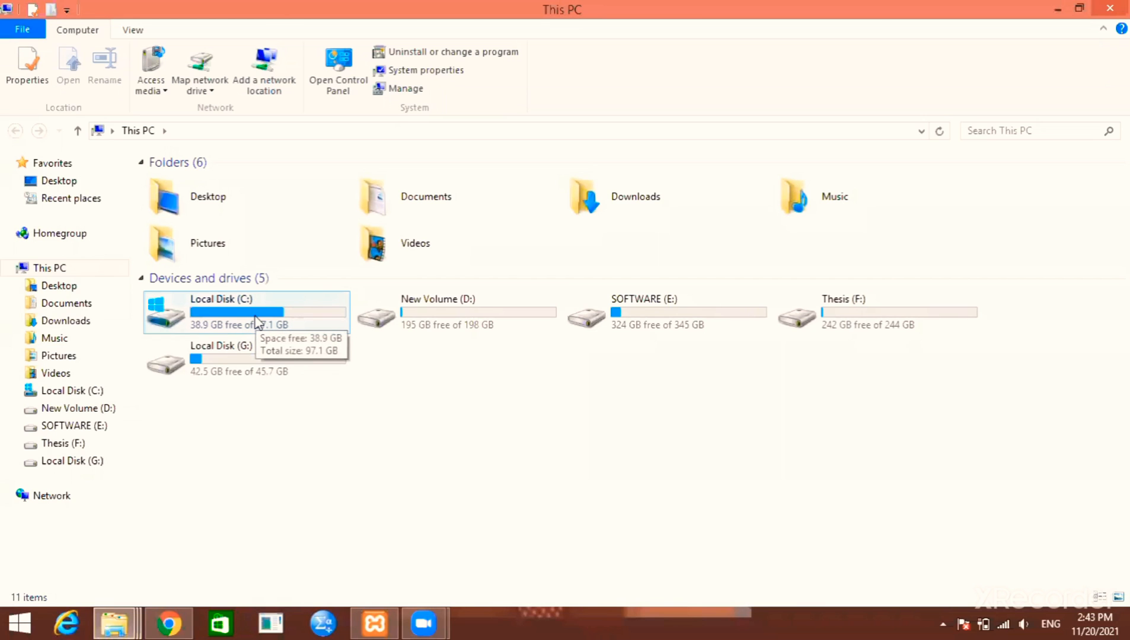
{"action": "double_click", "coordinate": [257, 322]}
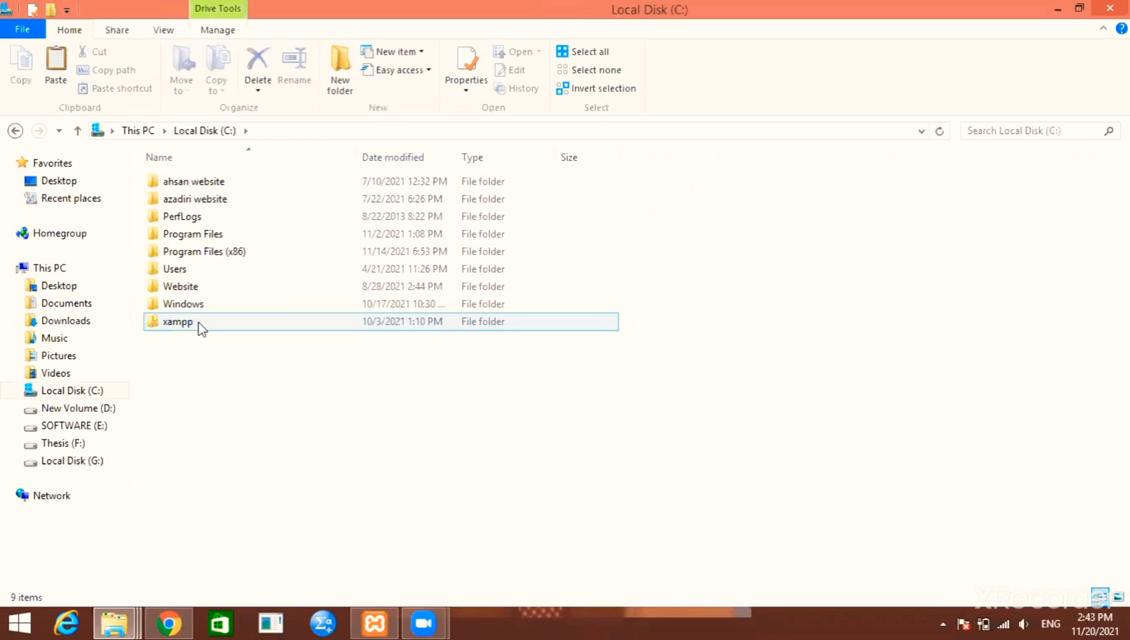
{"action": "double_click", "coordinate": [199, 327]}
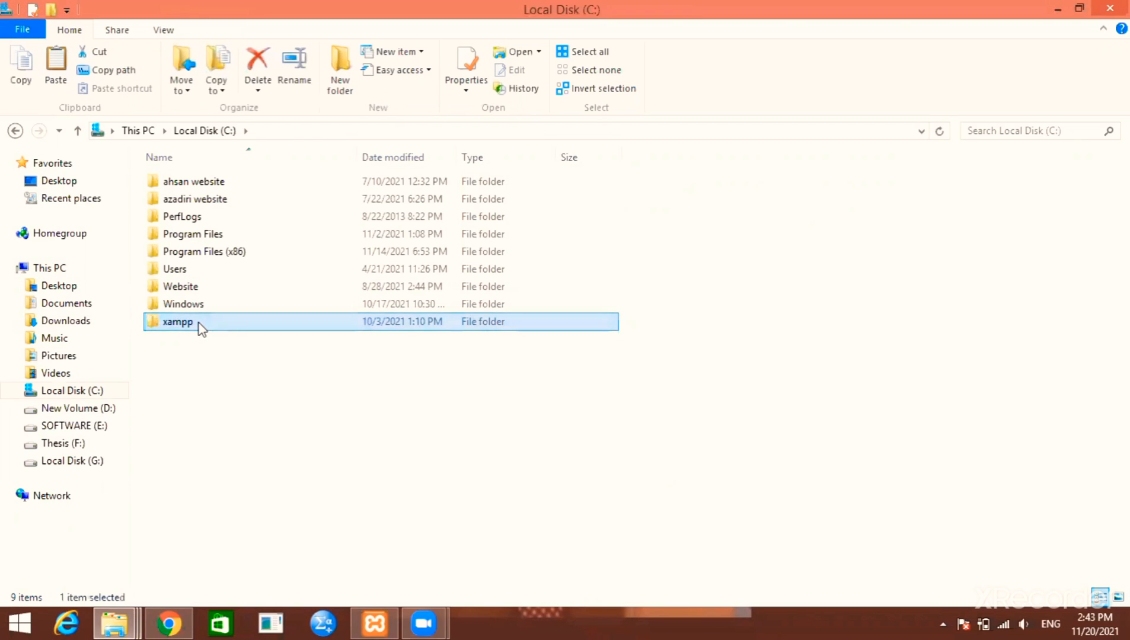
{"action": "mouse_move", "coordinate": [190, 274]}
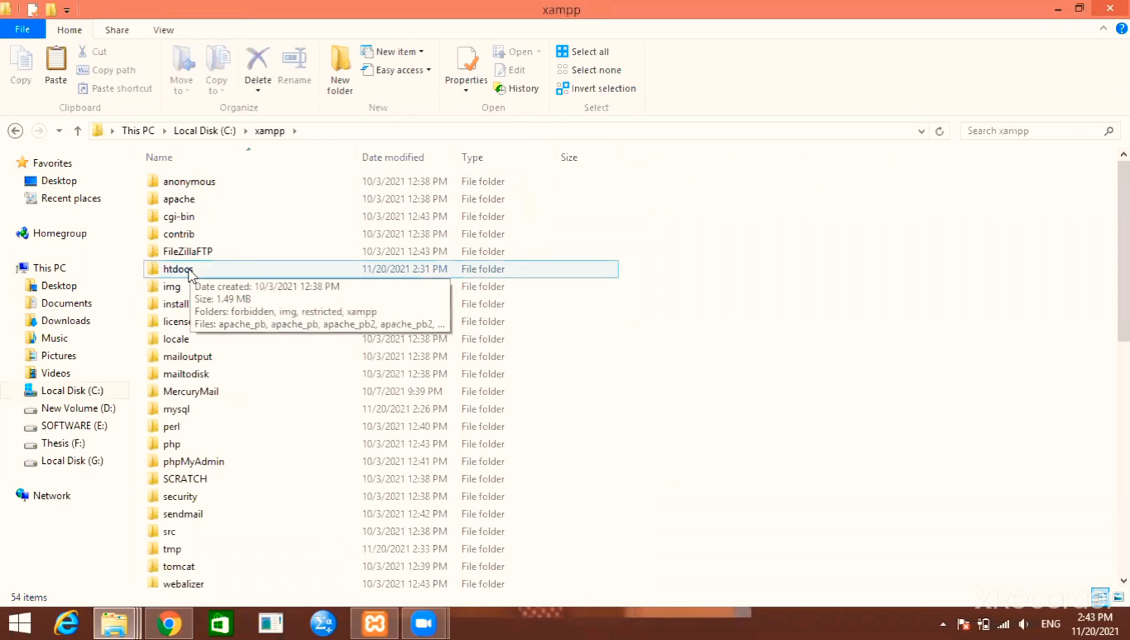
{"action": "double_click", "coordinate": [189, 271]}
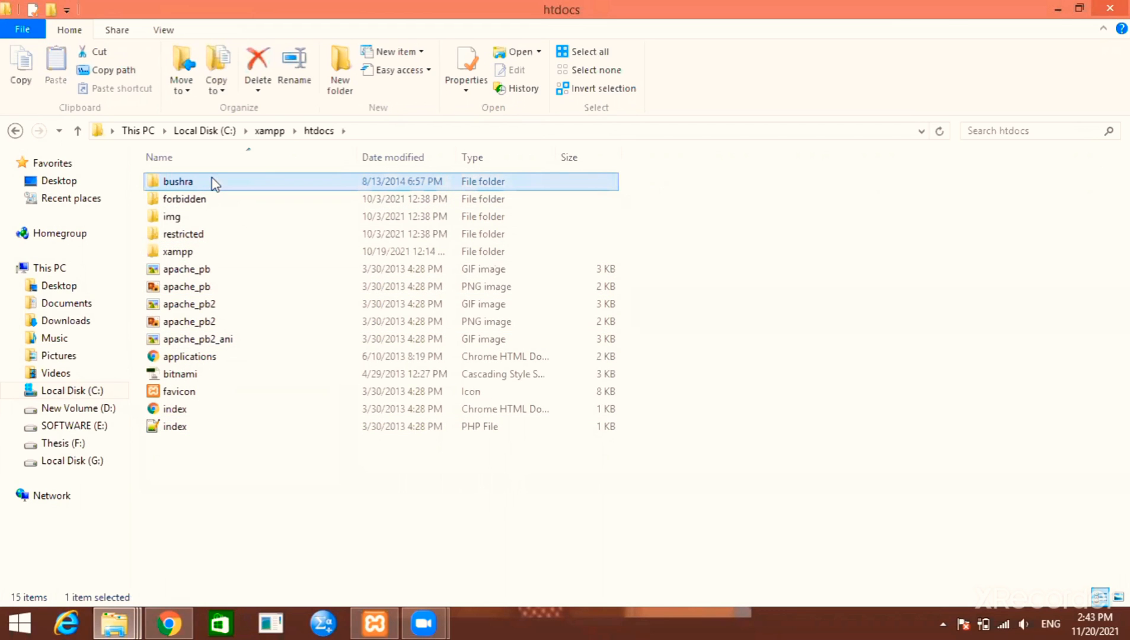
{"action": "mouse_move", "coordinate": [215, 184]}
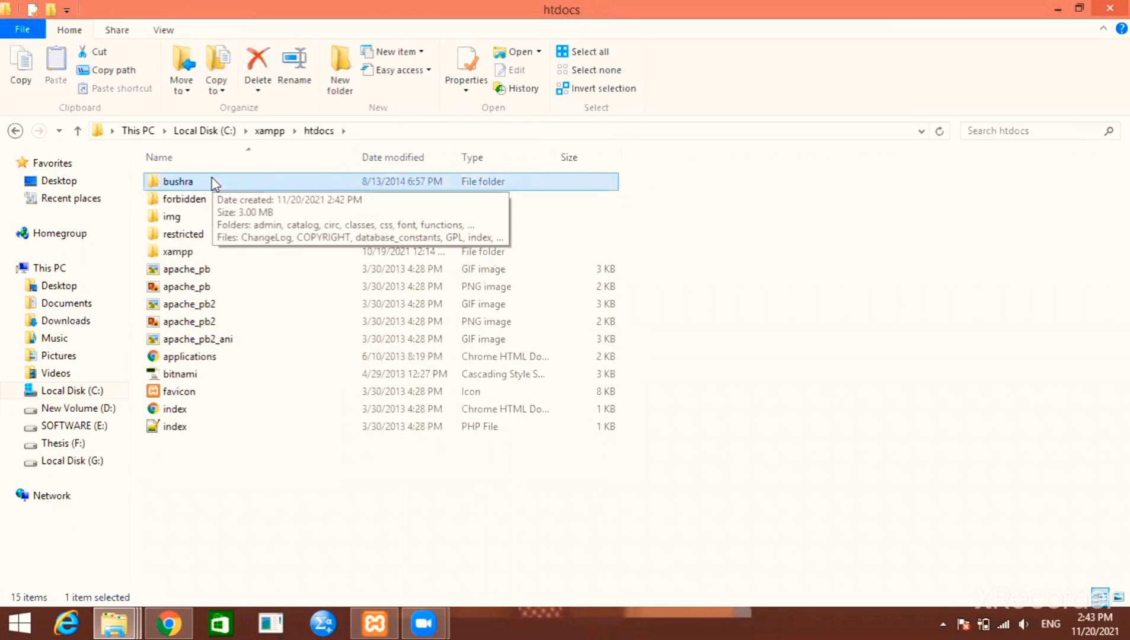
{"action": "double_click", "coordinate": [213, 183]}
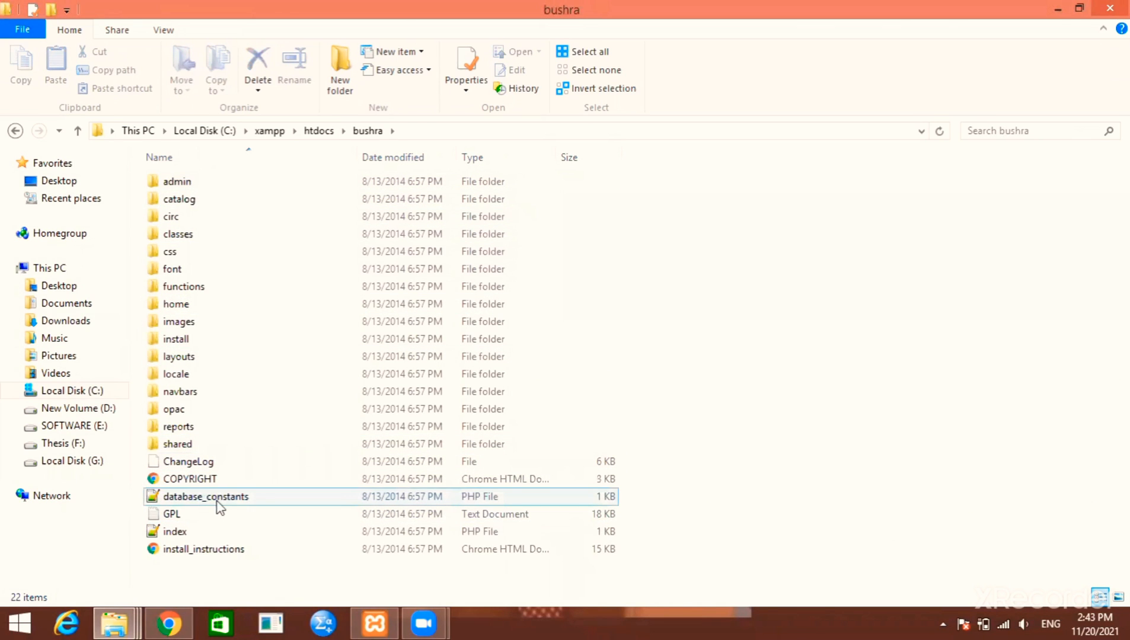
Open database_constants.php in Notepad++ and change OBIB_DATABASE to the new folder's name
{"action": "mouse_move", "coordinate": [238, 502]}
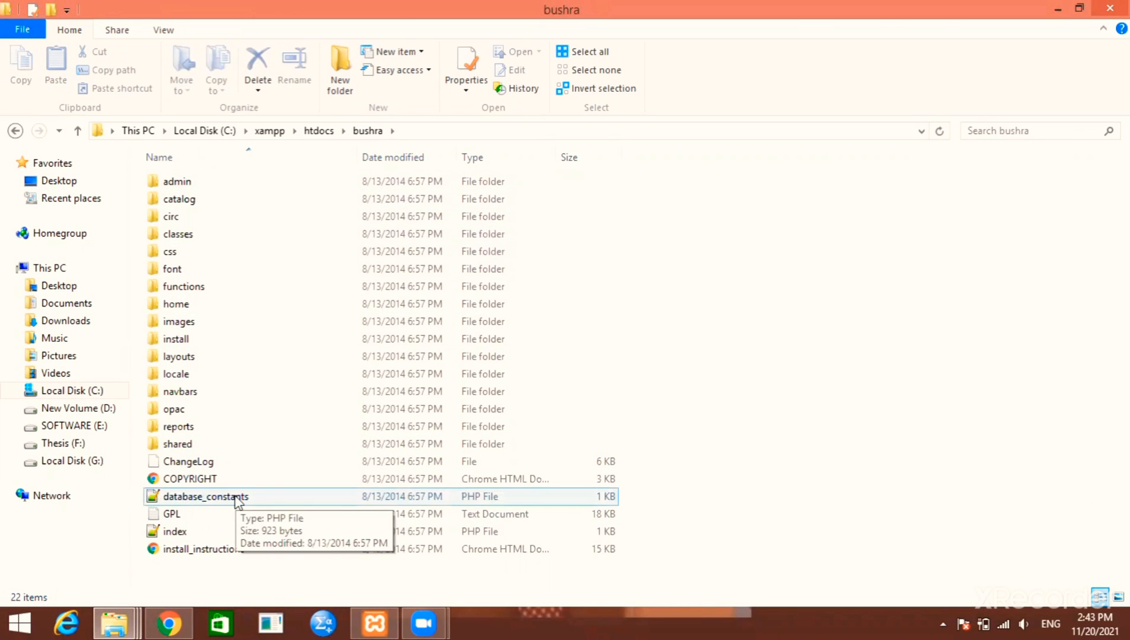
{"action": "double_click", "coordinate": [237, 499]}
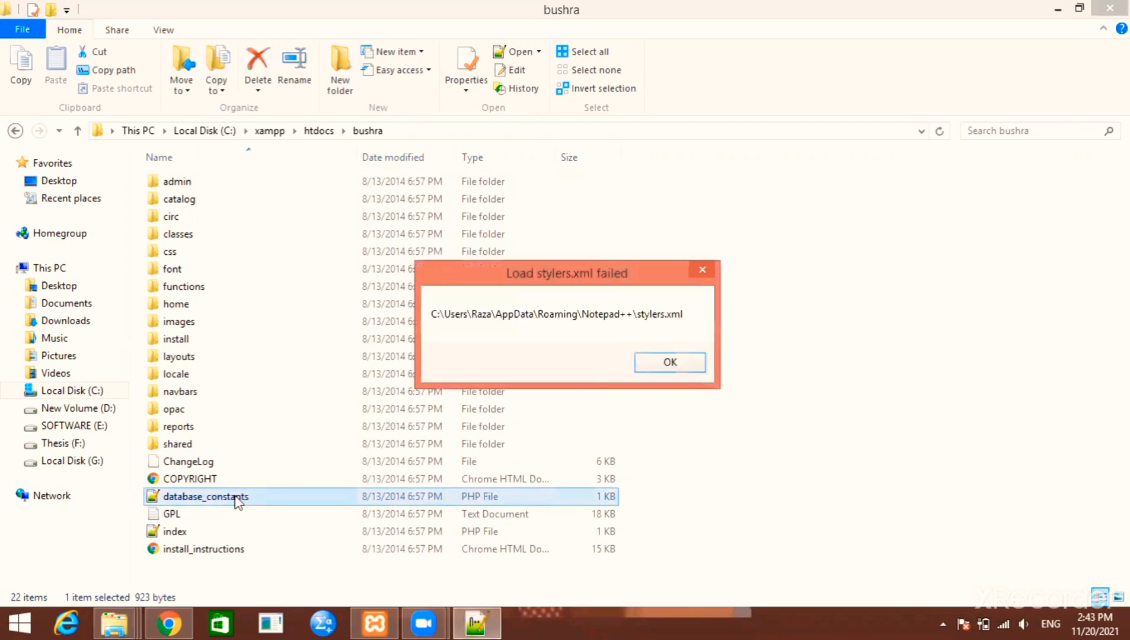
{"action": "left_click", "coordinate": [662, 369]}
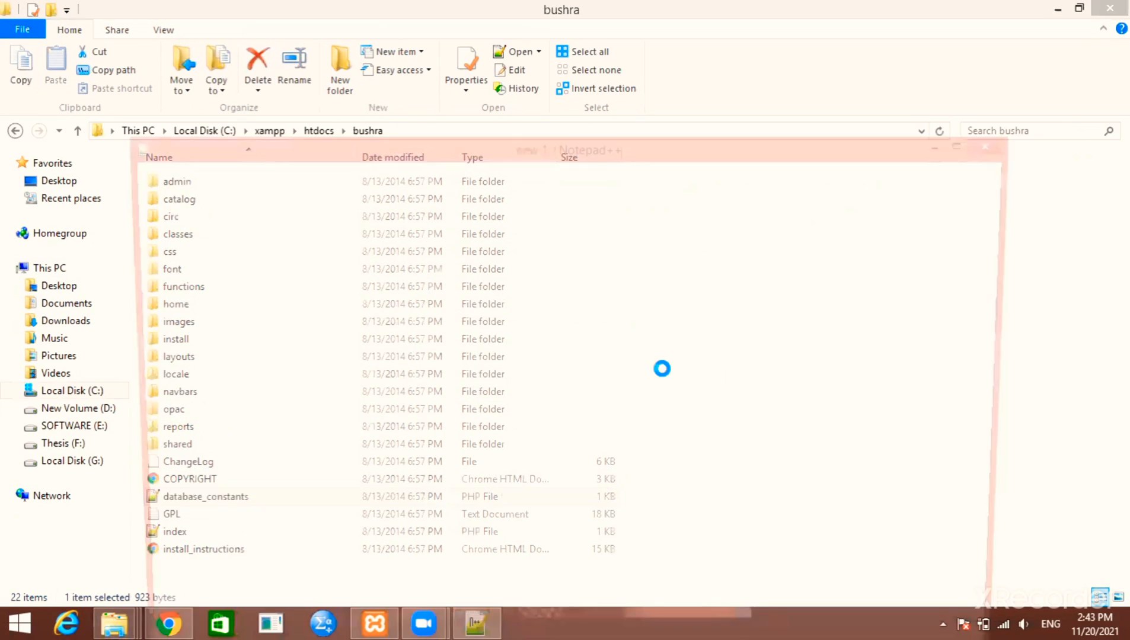
{"action": "left_click_drag", "start_coordinate": [512, 134], "coordinate": [513, 90]}
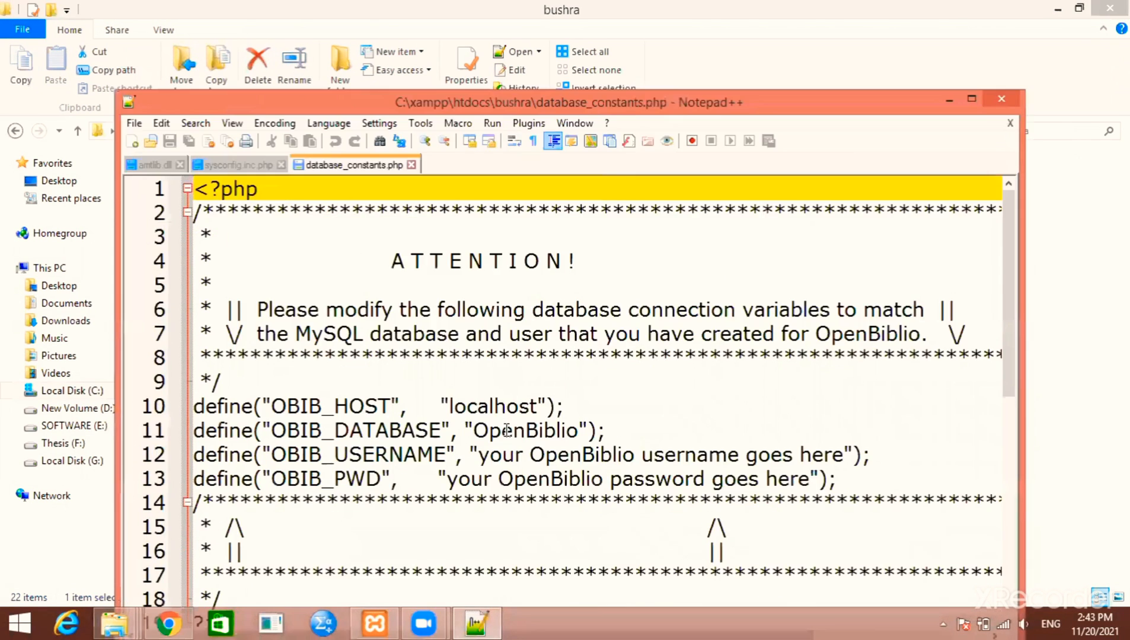
{"action": "scroll", "coordinate": [504, 362], "scroll_direction": "down", "scroll_amount": 1}
{"action": "left_click_drag", "start_coordinate": [474, 358], "coordinate": [578, 362]}
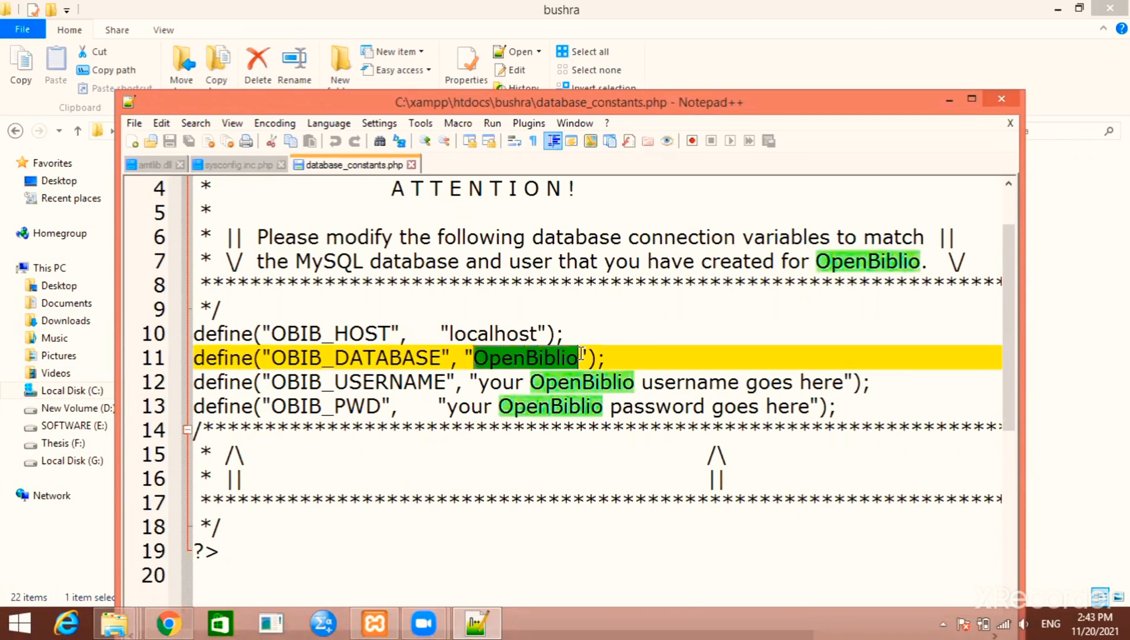
{"action": "left_click", "coordinate": [576, 361]}
{"action": "key", "text": "BackSpace"}
{"action": "key", "text": "BackSpace"}
{"action": "key", "text": "BackSpace"}
{"action": "key", "text": "BackSpace"}
{"action": "key", "text": "BackSpace"}
{"action": "key", "text": "BackSpace"}
{"action": "key", "text": "BackSpace"}
{"action": "key", "text": "BackSpace"}
{"action": "key", "text": "BackSpace"}
{"action": "key", "text": "BackSpace"}
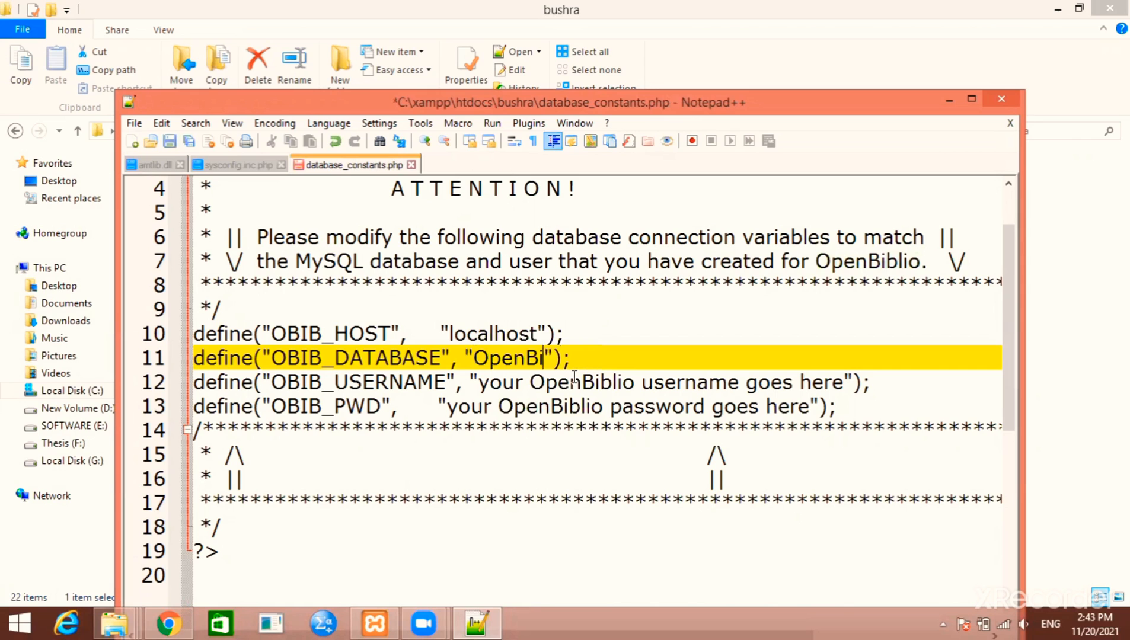
{"action": "type", "text": "bushra"}
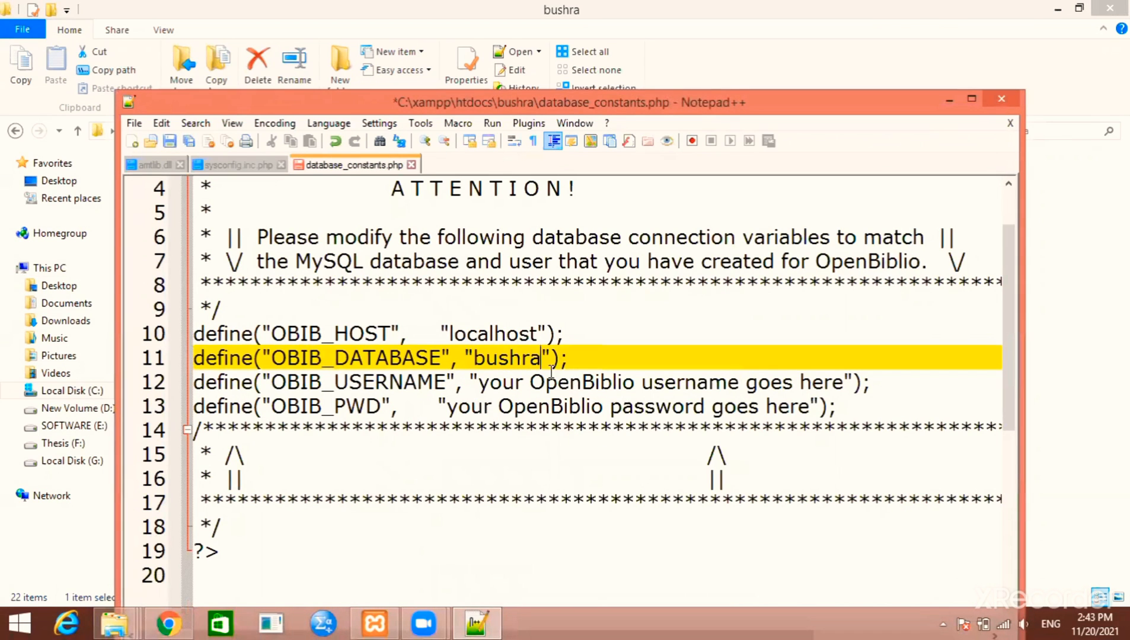
Set OBIB_USERNAME to root, clear OBIB_PWD, and save the file
{"action": "left_click", "coordinate": [481, 385]}
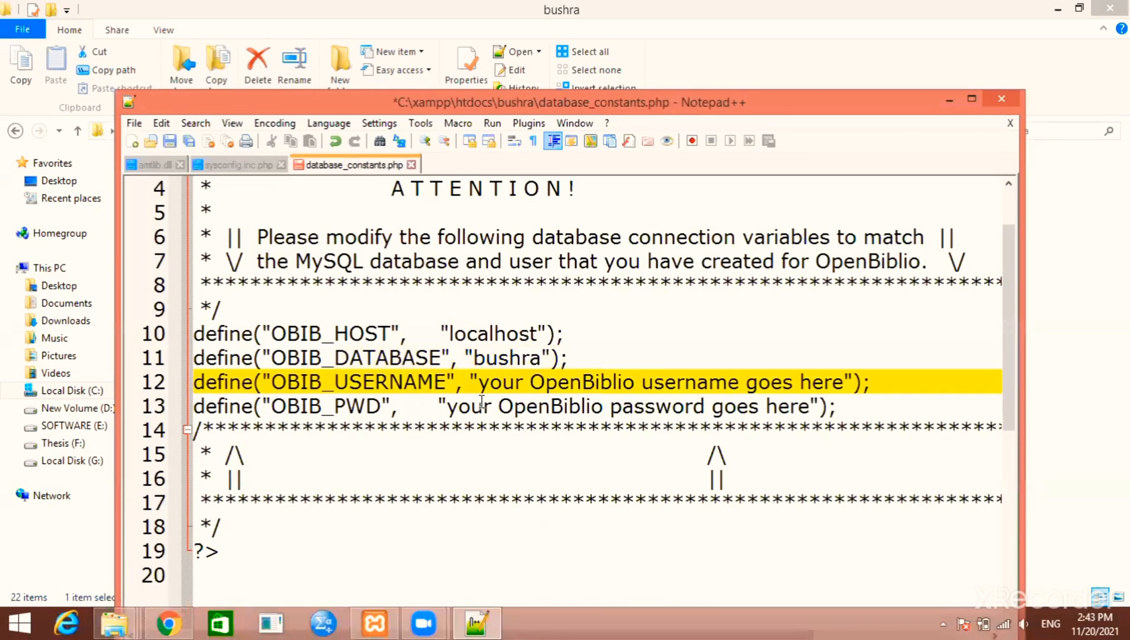
{"action": "key", "text": "Delete"}
{"action": "key", "text": "Delete"}
{"action": "key", "text": "Delete"}
{"action": "key", "text": "Delete"}
{"action": "key", "text": "Delete"}
{"action": "key", "text": "Delete"}
{"action": "key", "text": "Delete"}
{"action": "key", "text": "Delete"}
{"action": "key", "text": "Delete"}
{"action": "key", "text": "Delete"}
{"action": "key", "text": "Delete"}
{"action": "key", "text": "Delete"}
{"action": "key", "text": "Delete"}
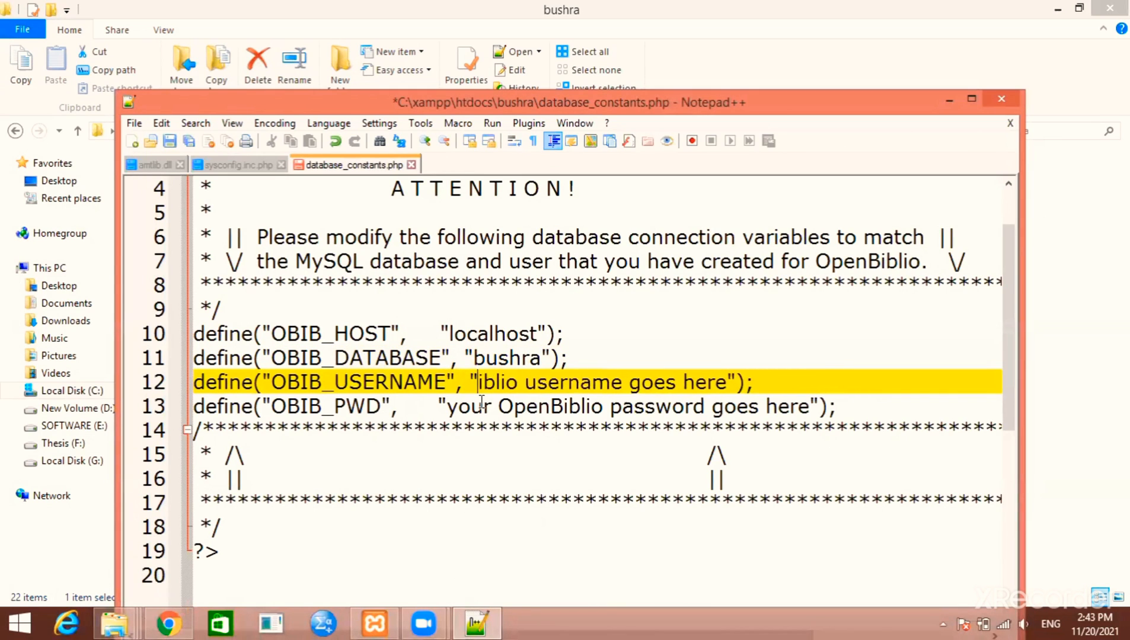
{"action": "key", "text": "Delete"}
{"action": "key", "text": "Delete"}
{"action": "key", "text": "Delete"}
{"action": "key", "text": "Delete"}
{"action": "key", "text": "Delete"}
{"action": "key", "text": "Delete"}
{"action": "key", "text": "Delete"}
{"action": "key", "text": "Delete"}
{"action": "key", "text": "Delete"}
{"action": "key", "text": "Delete"}
{"action": "key", "text": "Delete"}
{"action": "key", "text": "Delete"}
{"action": "key", "text": "Delete"}
{"action": "key", "text": "Delete"}
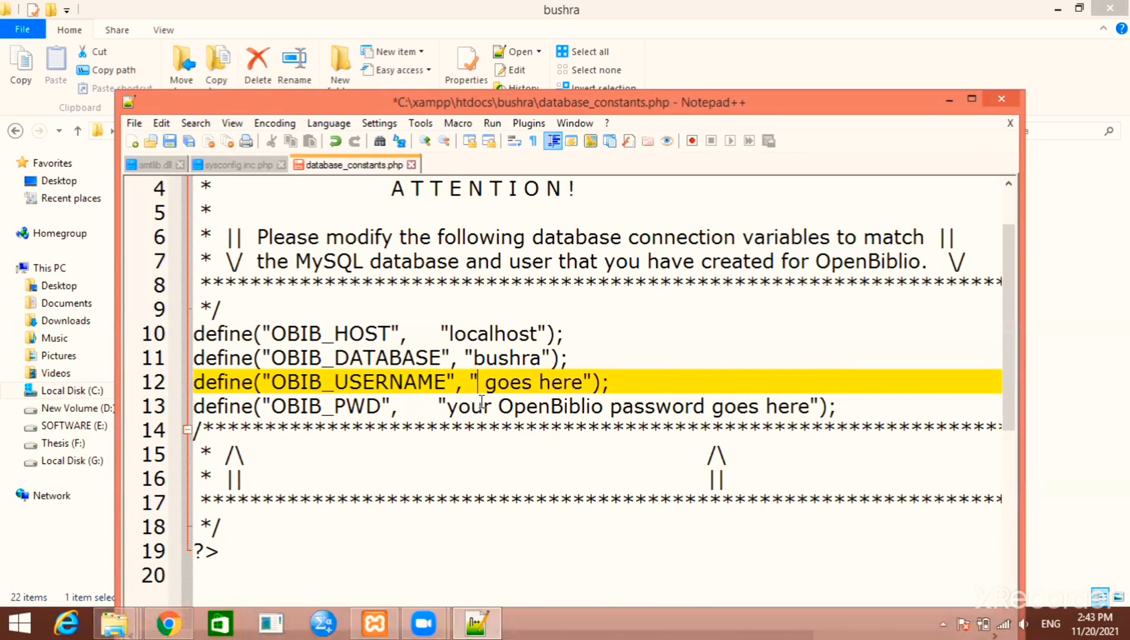
{"action": "key", "text": "Delete"}
{"action": "key", "text": "Delete"}
{"action": "key", "text": "Delete"}
{"action": "key", "text": "Delete"}
{"action": "key", "text": "Delete"}
{"action": "key", "text": "Delete"}
{"action": "key", "text": "Delete"}
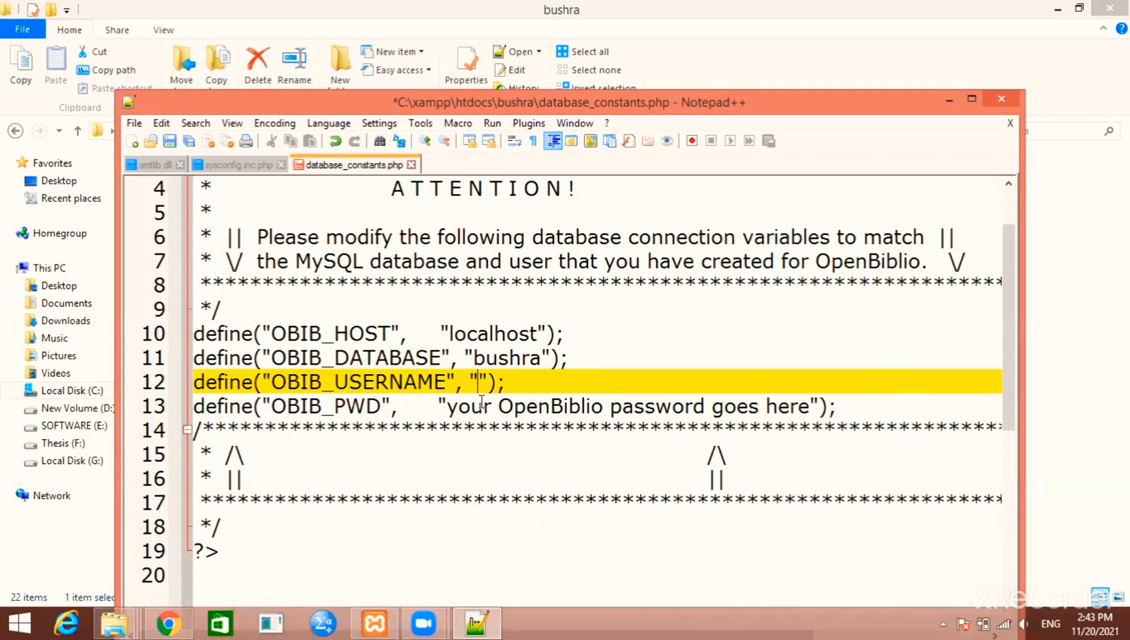
{"action": "type", "text": "root"}
{"action": "left_click", "coordinate": [482, 403]}
{"action": "key", "text": "Left"}
{"action": "key", "text": "Left"}
{"action": "key", "text": "Left"}
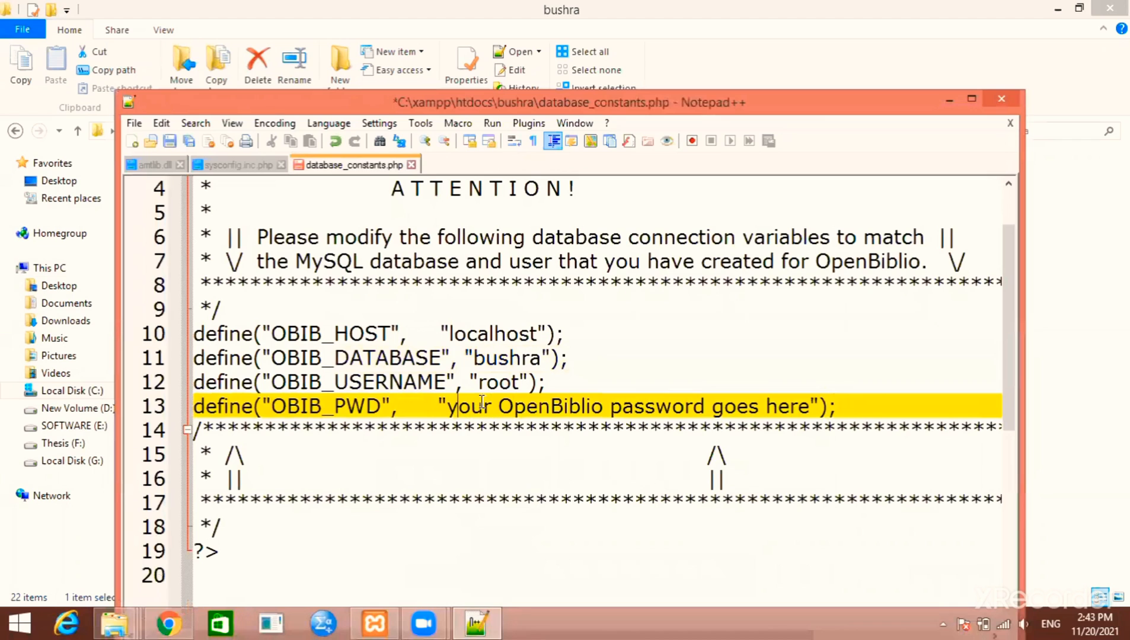
{"action": "key", "text": "Delete"}
{"action": "key", "text": "Delete"}
{"action": "key", "text": "Delete"}
{"action": "key", "text": "Delete"}
{"action": "key", "text": "Delete"}
{"action": "key", "text": "Delete"}
{"action": "key", "text": "Delete"}
{"action": "key", "text": "Delete"}
{"action": "key", "text": "Delete"}
{"action": "key", "text": "Delete"}
{"action": "key", "text": "Delete"}
{"action": "key", "text": "Delete"}
{"action": "key", "text": "Delete"}
{"action": "key", "text": "Delete"}
{"action": "key", "text": "Delete"}
{"action": "key", "text": "Delete"}
{"action": "key", "text": "Delete"}
{"action": "key", "text": "Delete"}
{"action": "key", "text": "Delete"}
{"action": "key", "text": "Delete"}
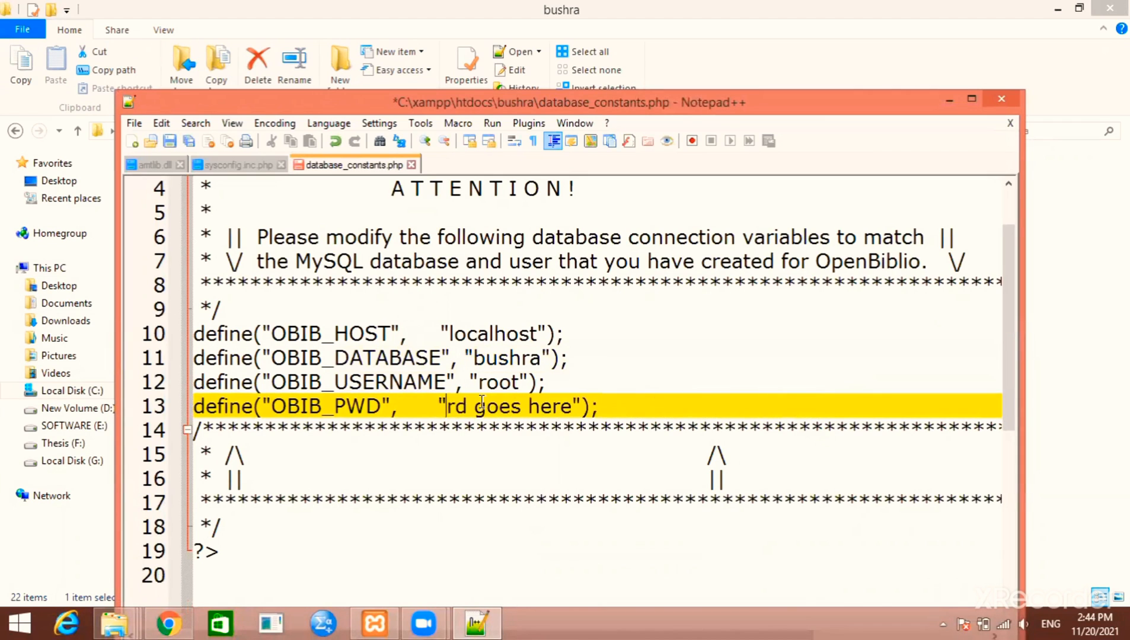
{"action": "key", "text": "Delete"}
{"action": "key", "text": "Delete"}
{"action": "key", "text": "Delete"}
{"action": "key", "text": "Delete"}
{"action": "key", "text": "Delete"}
{"action": "key", "text": "Delete"}
{"action": "key", "text": "Delete"}
{"action": "key", "text": "Delete"}
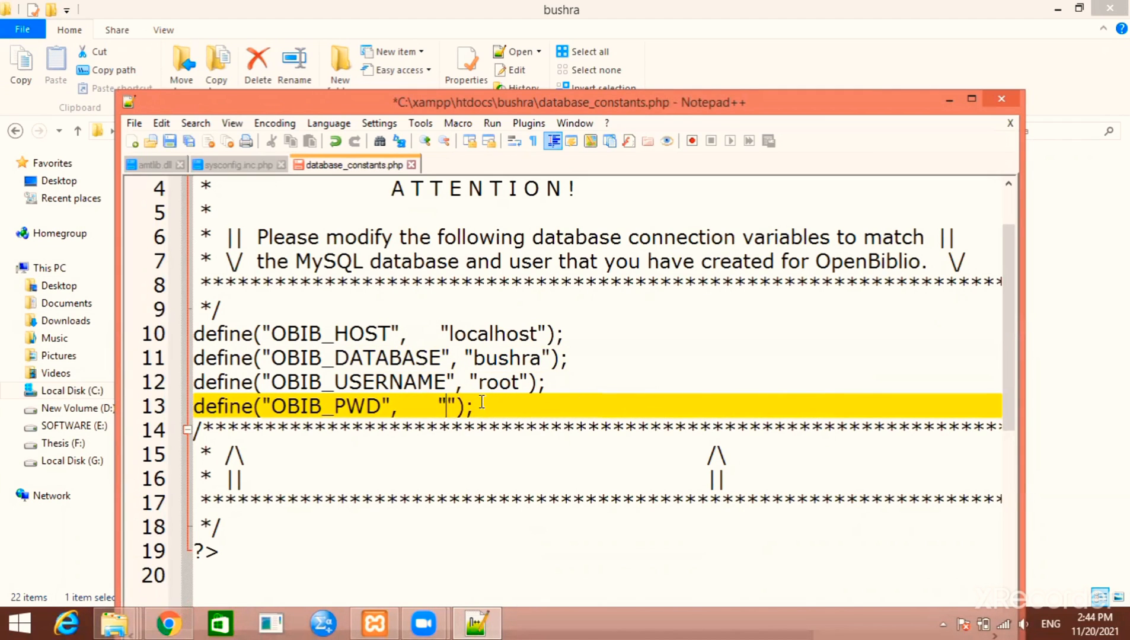
{"action": "key", "text": "ctrl+s"}
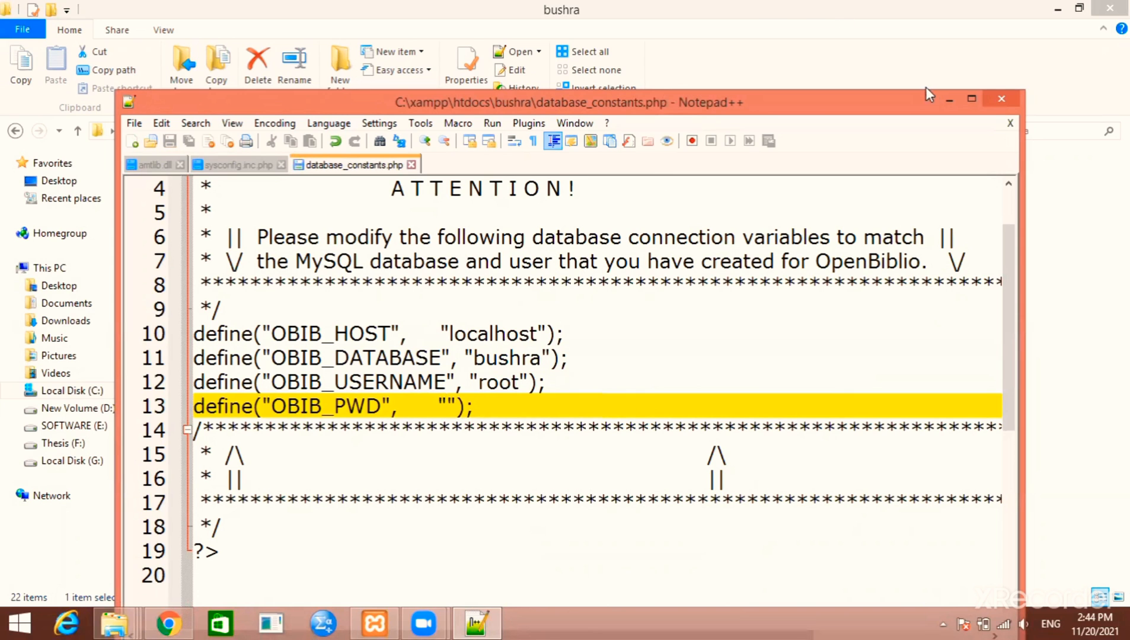
{"action": "left_click", "coordinate": [1006, 97]}
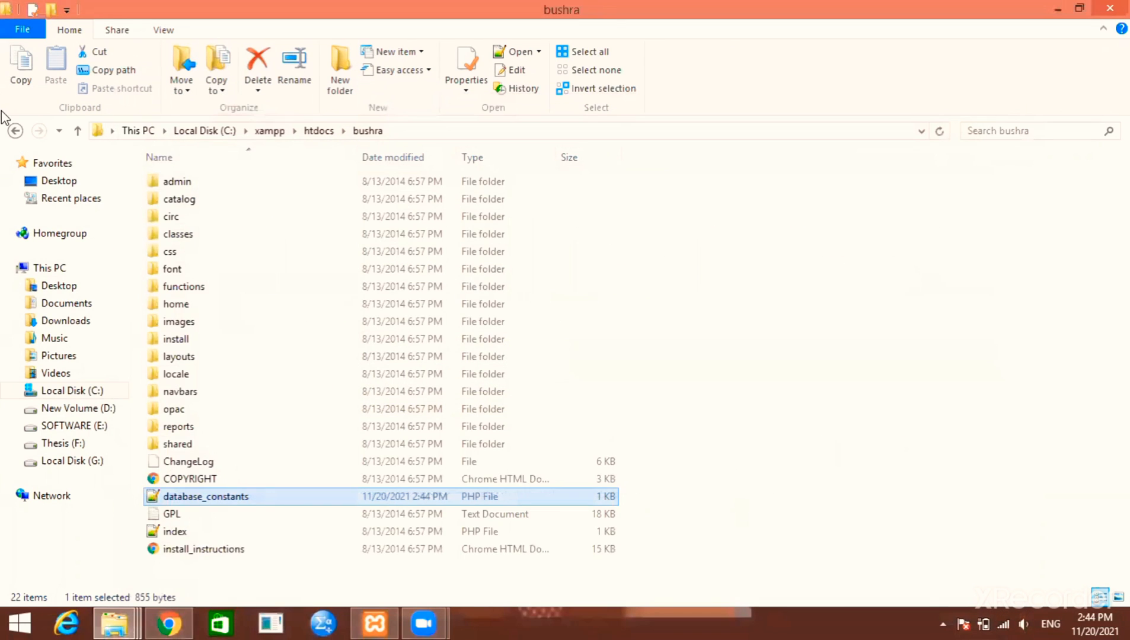
Create a new database folder, named like the OpenBiblio folder, inside C:\xampp\mysql\data
{"action": "left_click", "coordinate": [15, 130]}
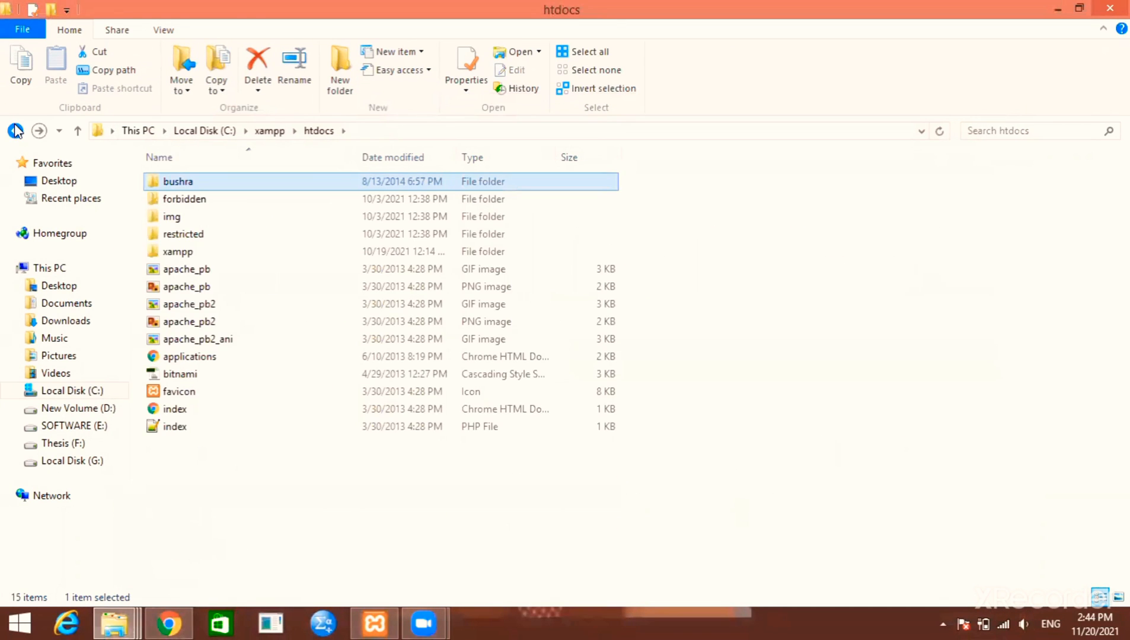
{"action": "left_click", "coordinate": [15, 131]}
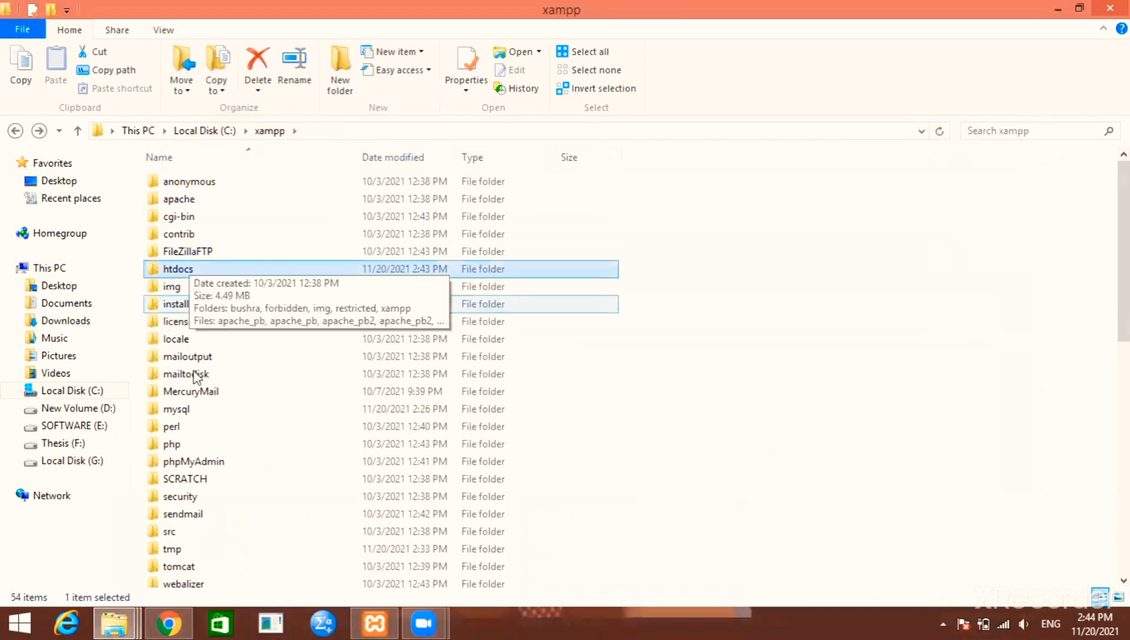
{"action": "double_click", "coordinate": [187, 414]}
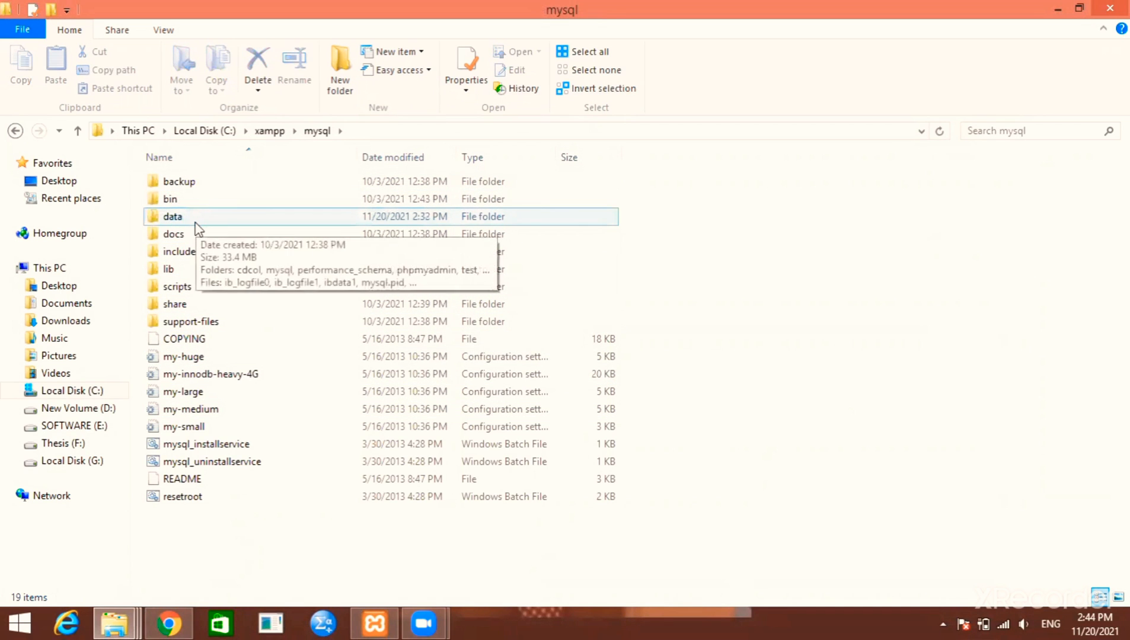
{"action": "double_click", "coordinate": [197, 228]}
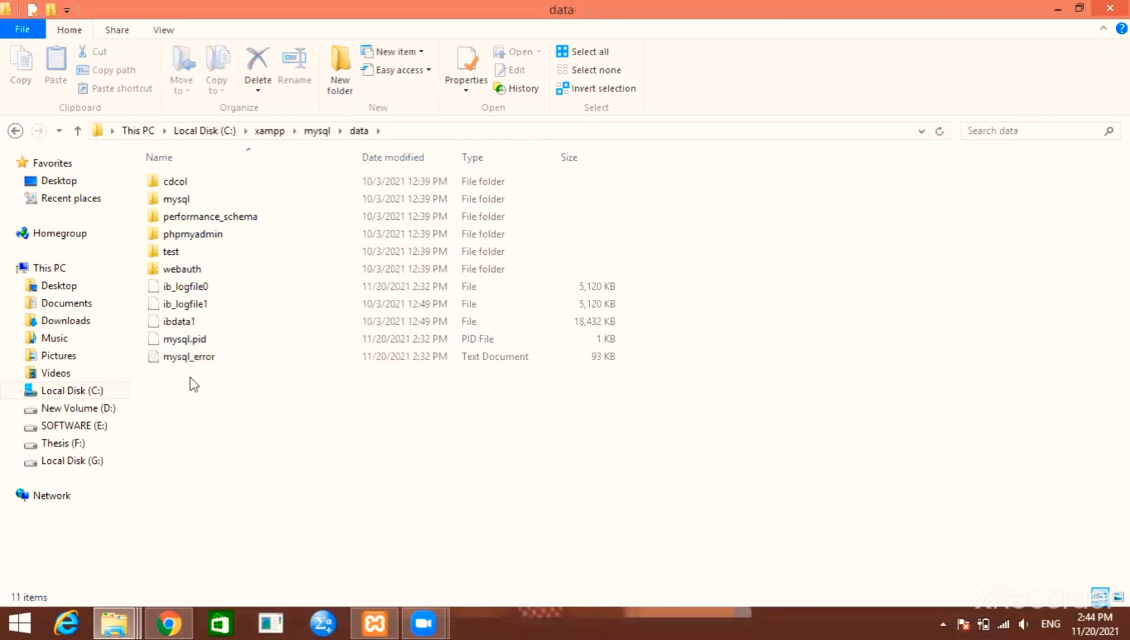
{"action": "right_click", "coordinate": [197, 454]}
{"action": "mouse_move", "coordinate": [246, 417]}
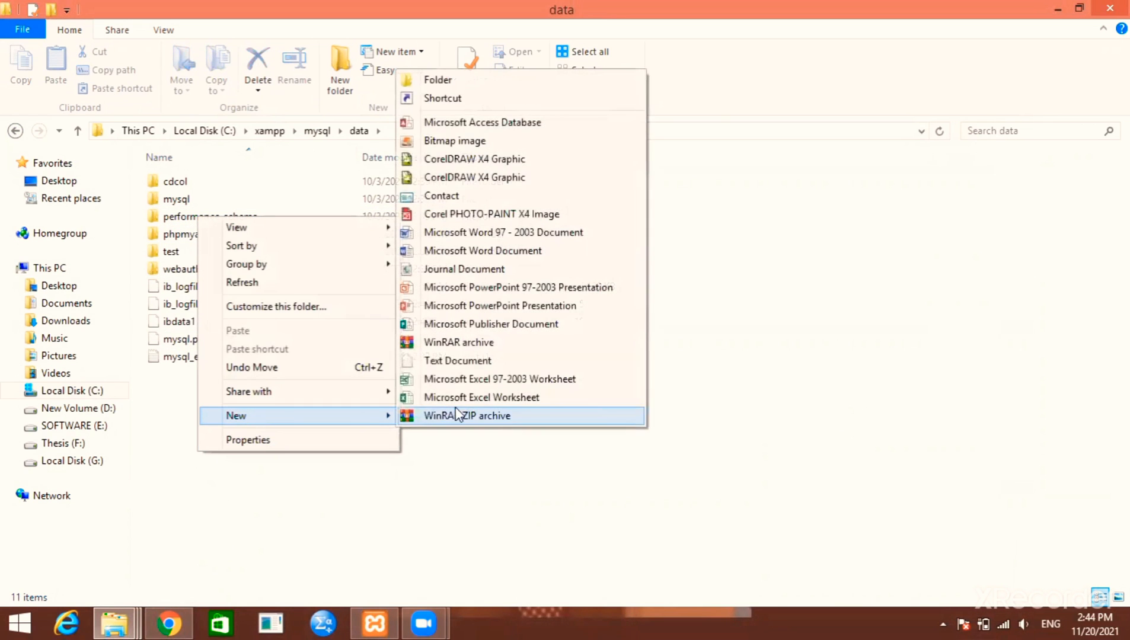
{"action": "left_click", "coordinate": [499, 86]}
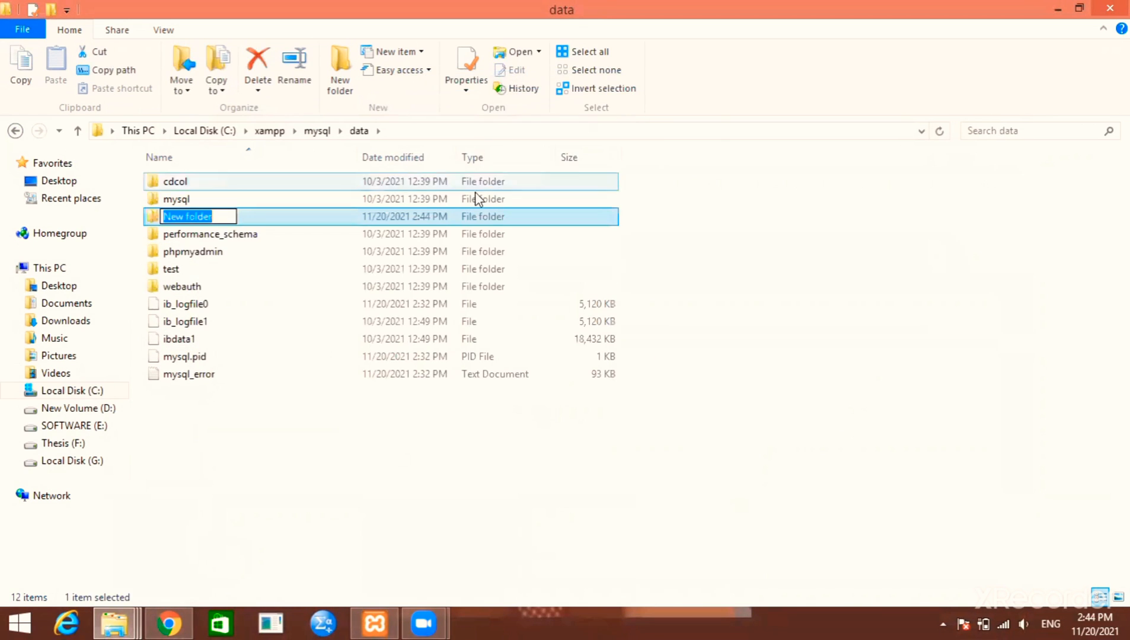
{"action": "type", "text": "bu"}
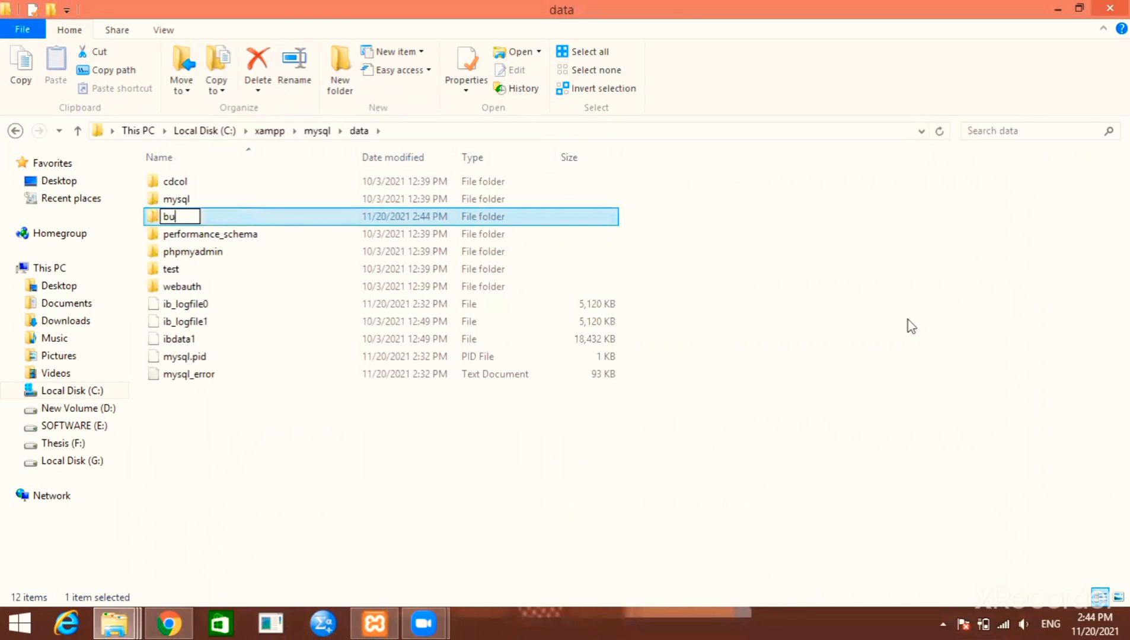
{"action": "type", "text": "shra"}
{"action": "key", "text": "Return"}
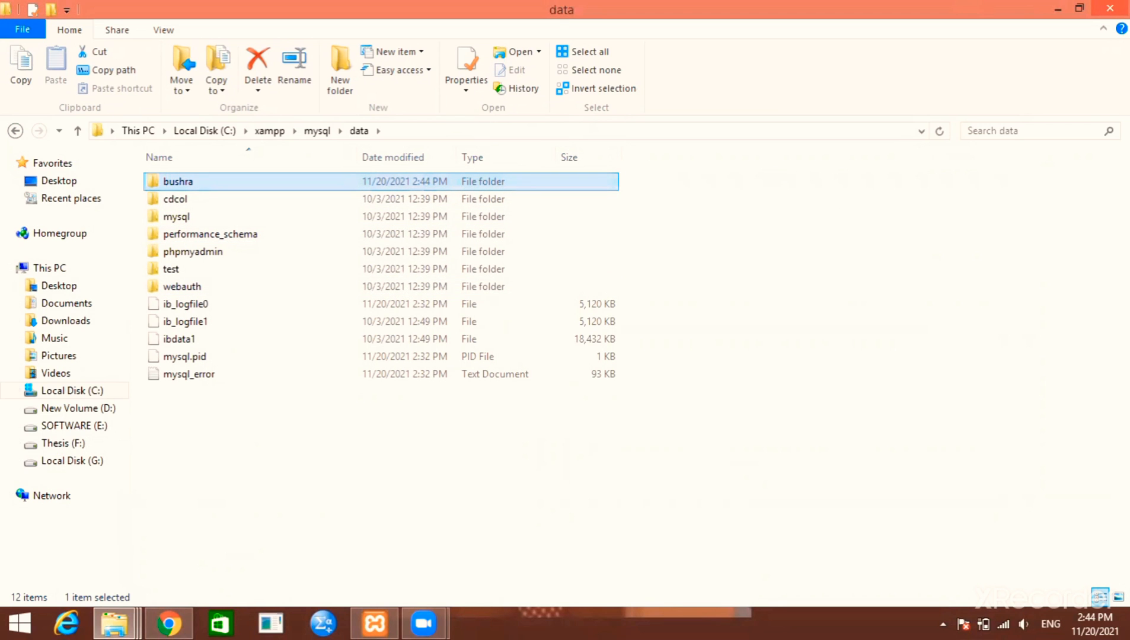
{"action": "left_click", "coordinate": [1110, 8]}
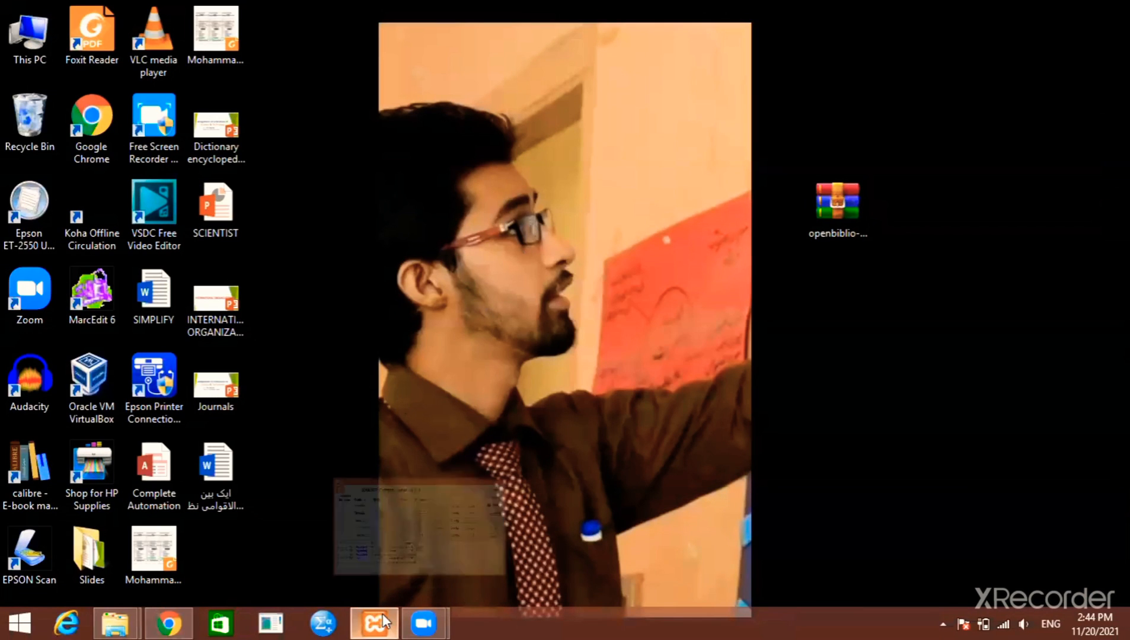
Start the Apache and MySQL servers in the XAMPP Control Panel
{"action": "left_click", "coordinate": [384, 621]}
{"action": "left_click_drag", "start_coordinate": [473, 142], "coordinate": [502, 89]}
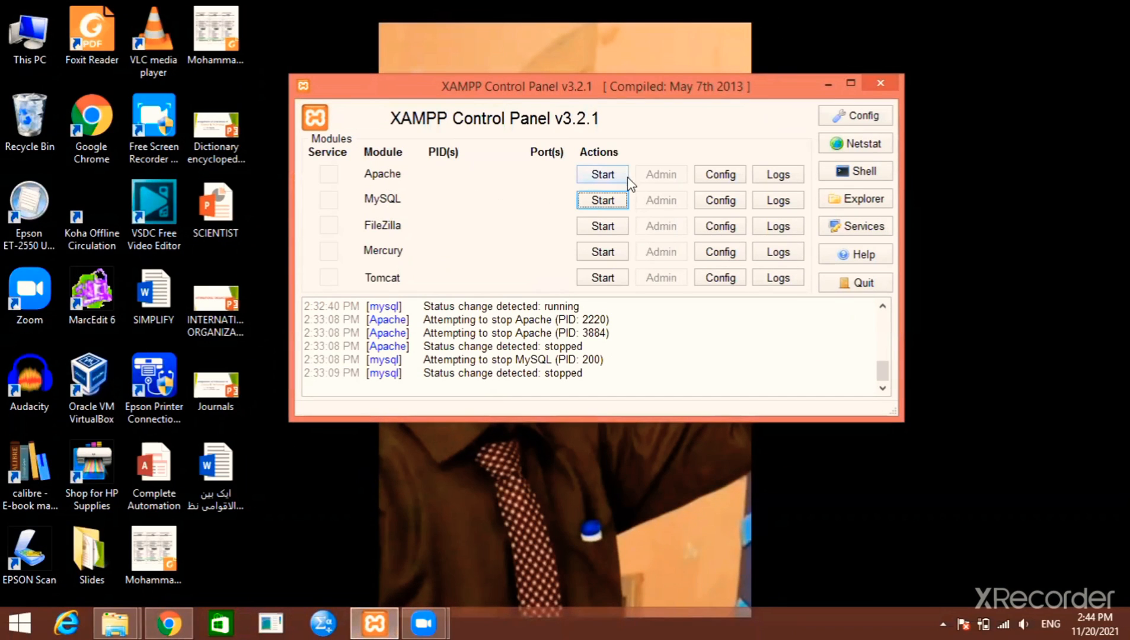
{"action": "left_click", "coordinate": [603, 174]}
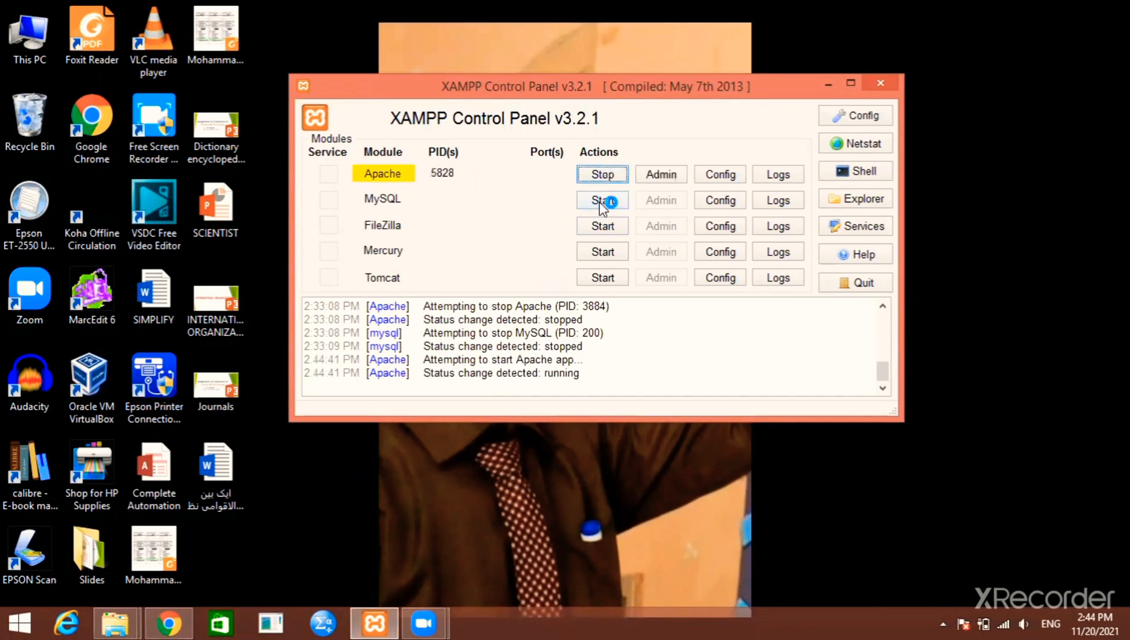
{"action": "left_click", "coordinate": [603, 200]}
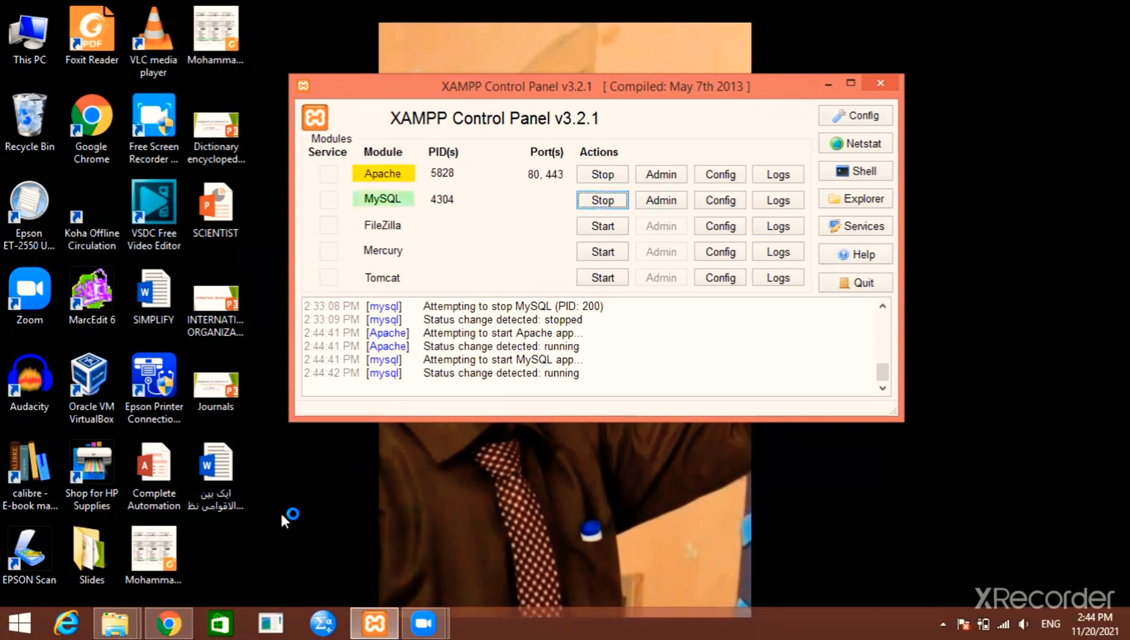
{"action": "left_click", "coordinate": [157, 619]}
In a new tab, search 'xampp download' and open the Apache Friends download page
{"action": "left_click", "coordinate": [224, 14]}
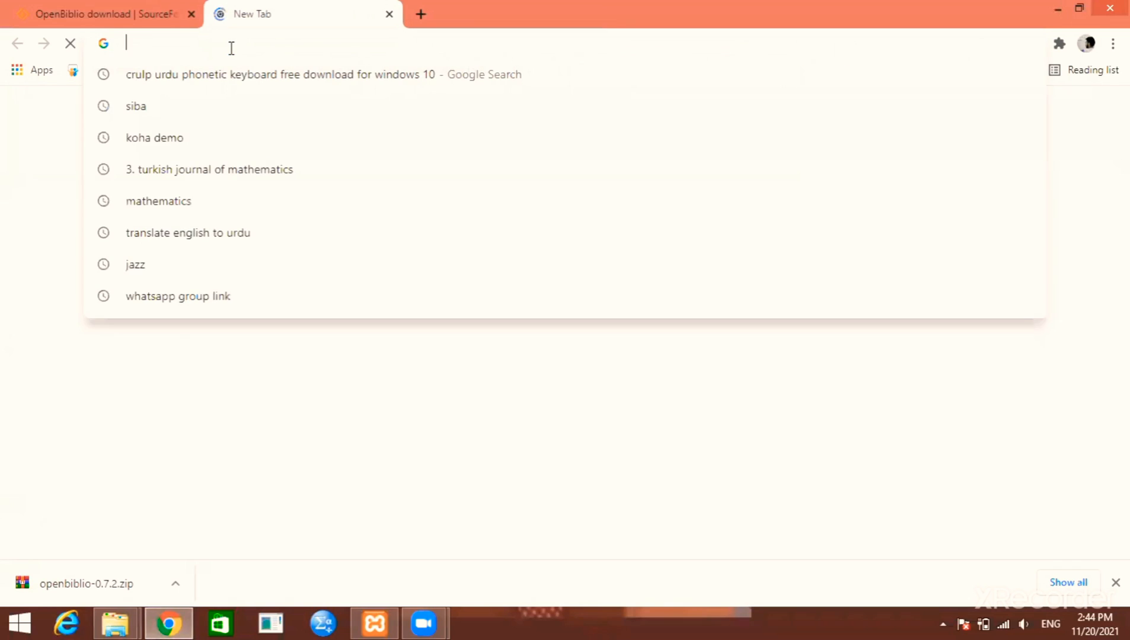
{"action": "type", "text": "xa"}
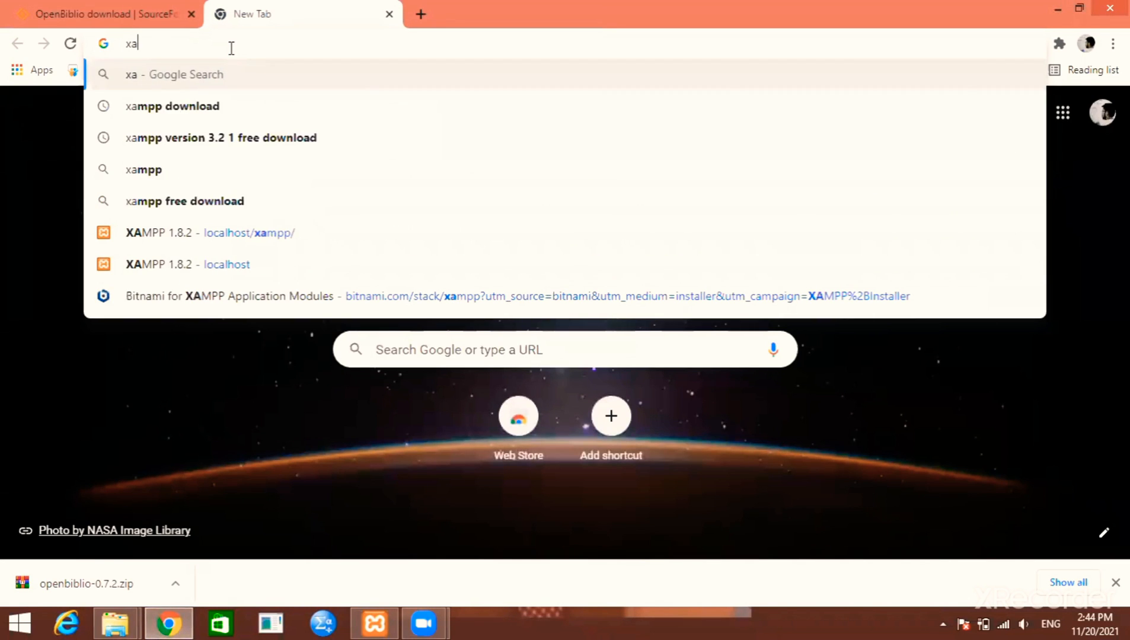
{"action": "type", "text": "mpp"}
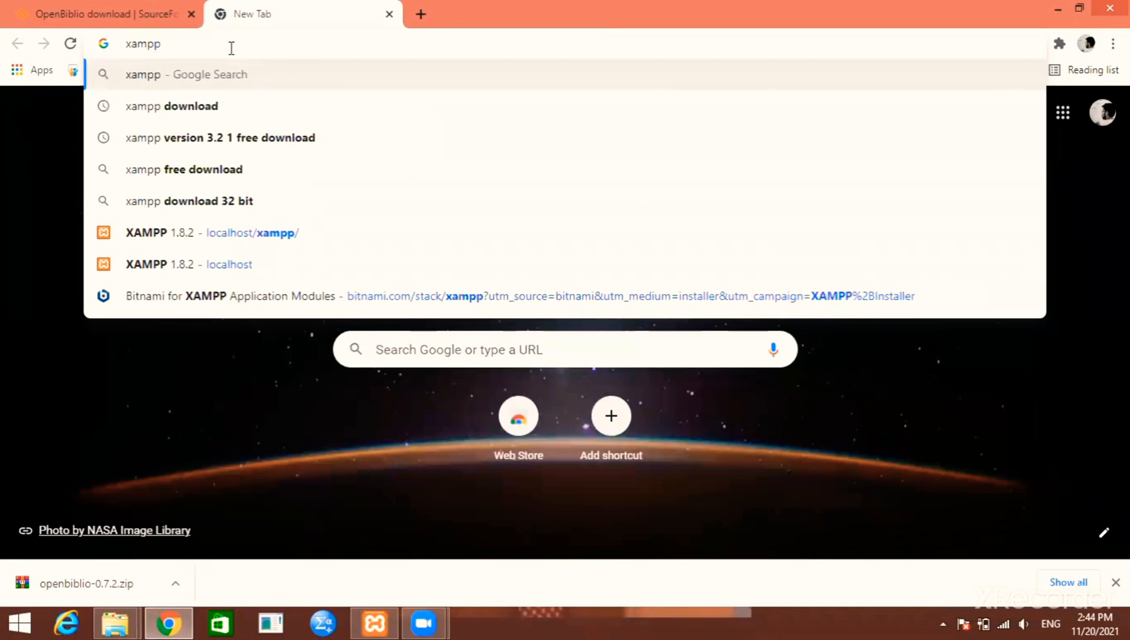
{"action": "key", "text": "Down"}
{"action": "key", "text": "Return"}
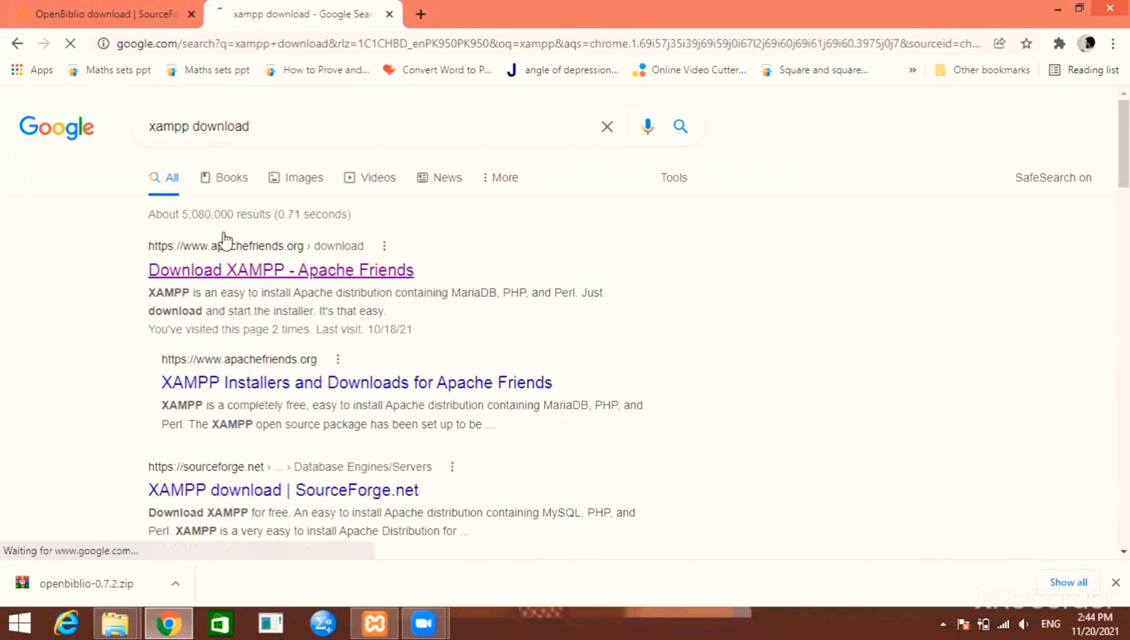
{"action": "left_click", "coordinate": [328, 281]}
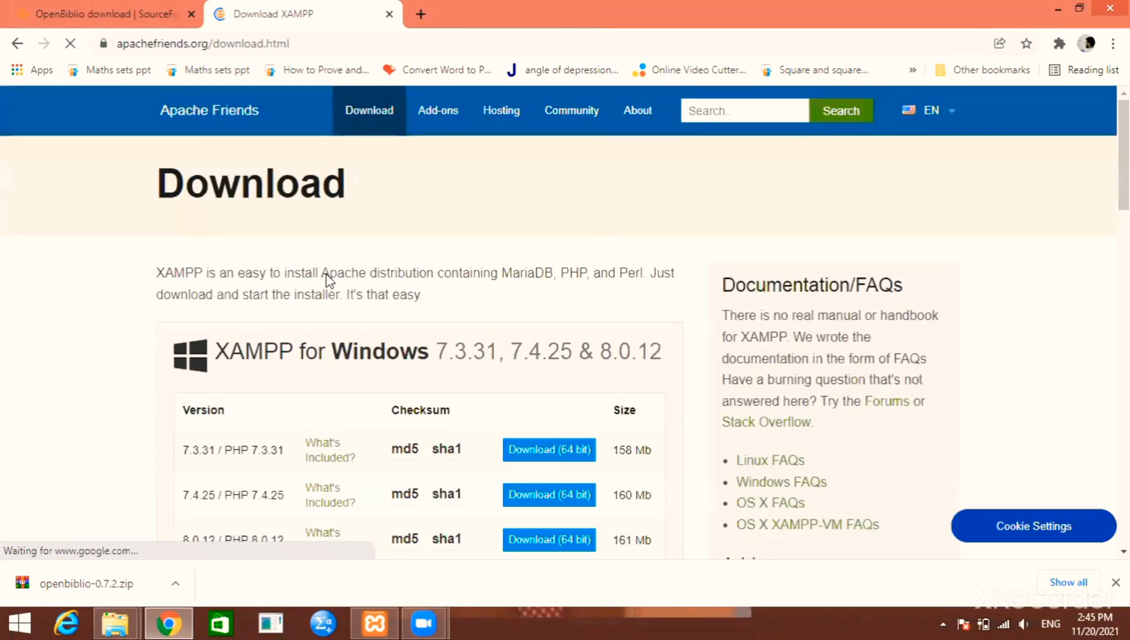
Look over the Windows, Linux and OS X installer tables, then minimize Chrome
{"action": "scroll", "coordinate": [328, 282], "scroll_direction": "down", "scroll_amount": 5}
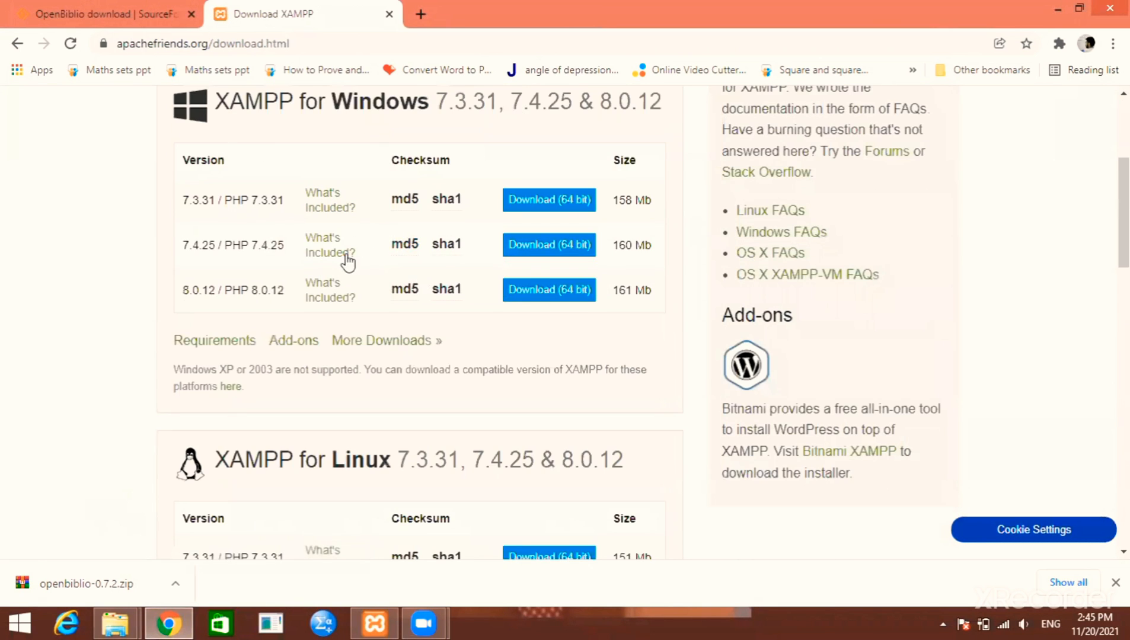
{"action": "scroll", "coordinate": [348, 259], "scroll_direction": "up", "scroll_amount": 3}
{"action": "scroll", "coordinate": [346, 257], "scroll_direction": "down", "scroll_amount": 1}
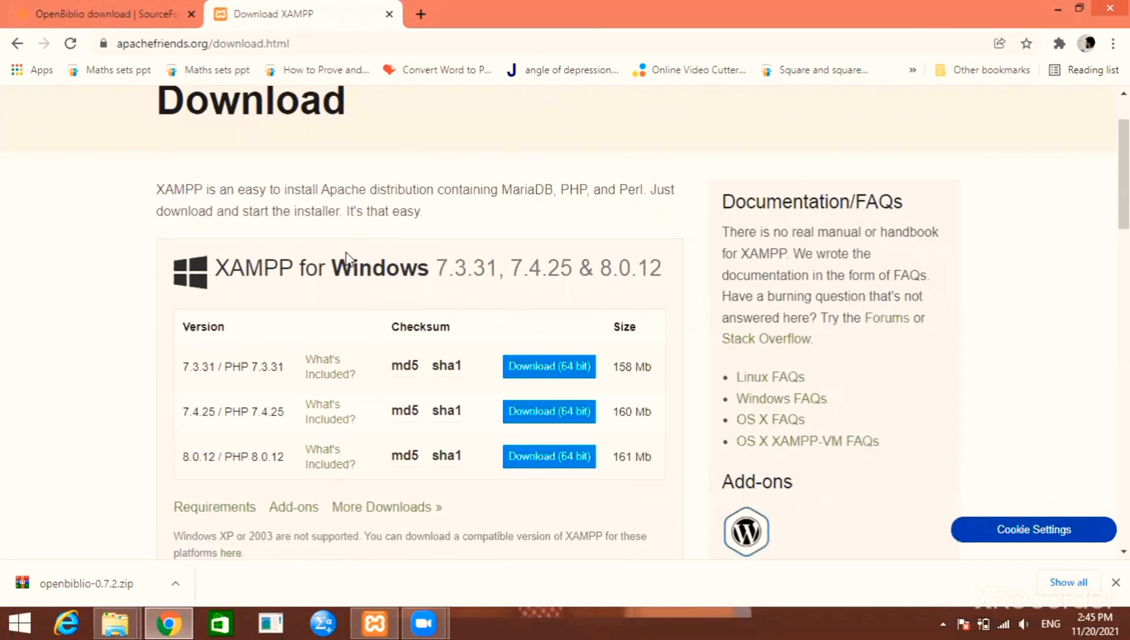
{"action": "scroll", "coordinate": [347, 257], "scroll_direction": "down", "scroll_amount": 10}
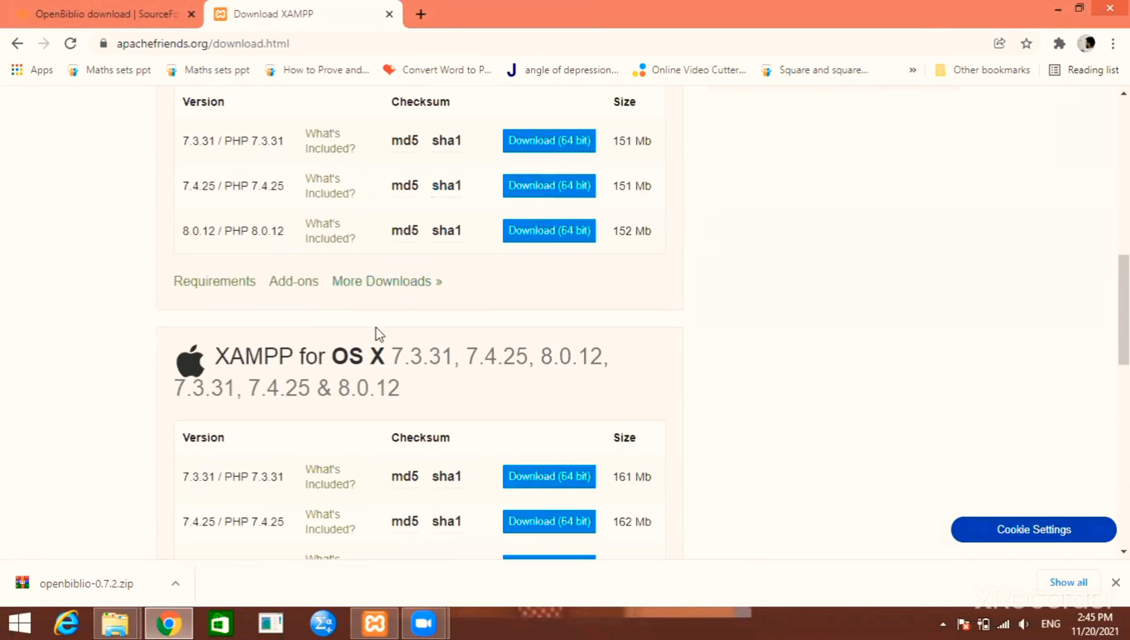
{"action": "scroll", "coordinate": [377, 332], "scroll_direction": "up", "scroll_amount": 4}
{"action": "scroll", "coordinate": [368, 332], "scroll_direction": "down", "scroll_amount": 6}
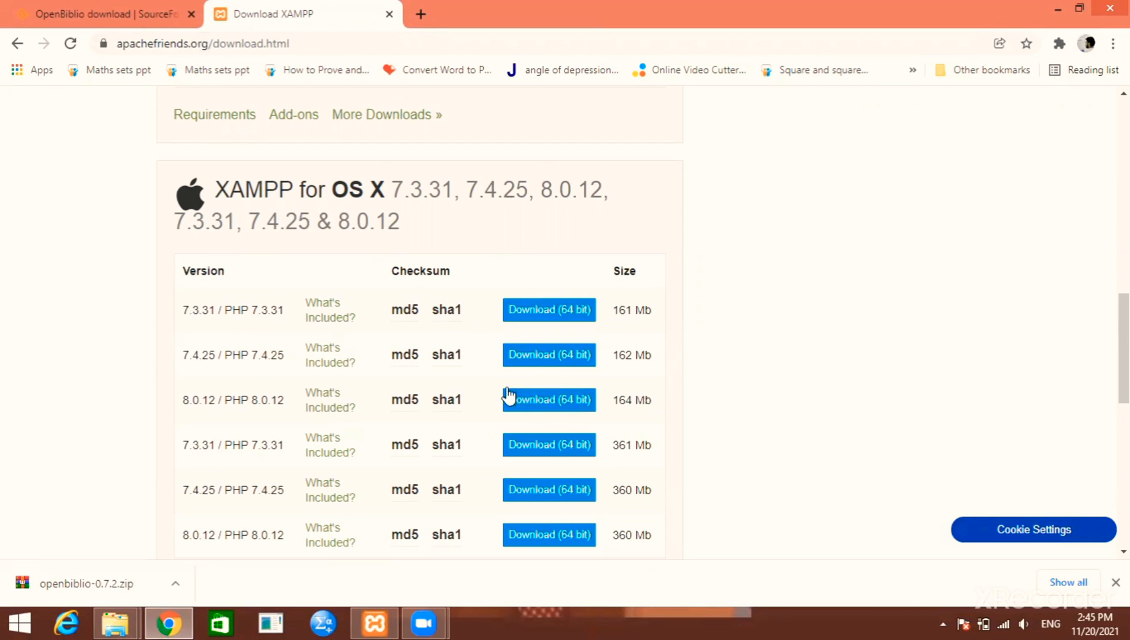
{"action": "scroll", "coordinate": [297, 409], "scroll_direction": "up", "scroll_amount": 10}
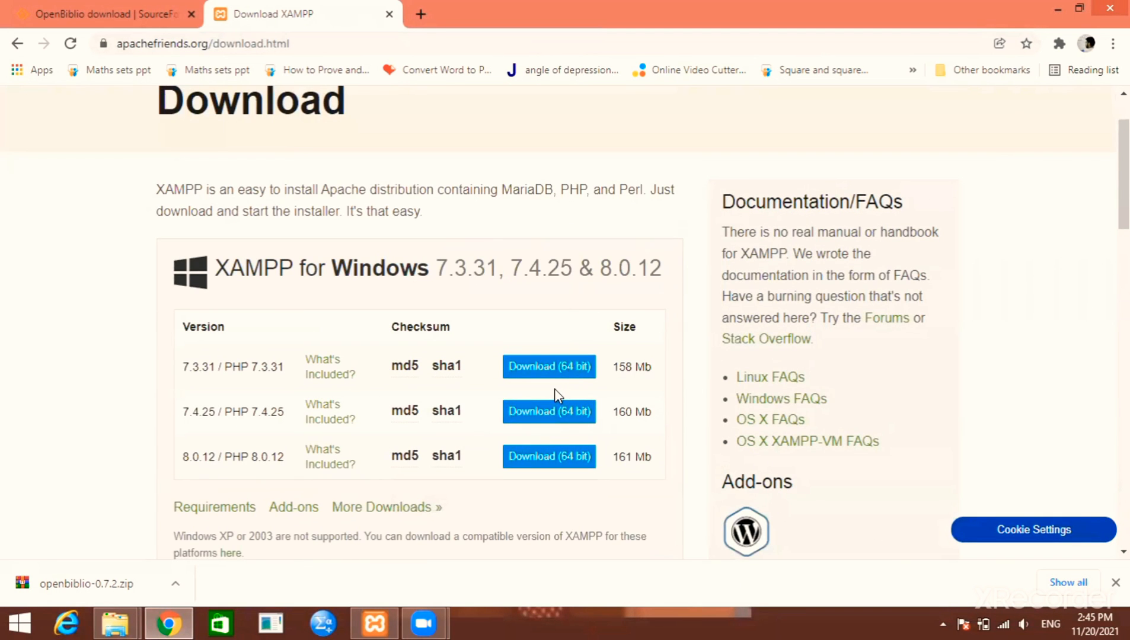
{"action": "left_click", "coordinate": [1062, 7]}
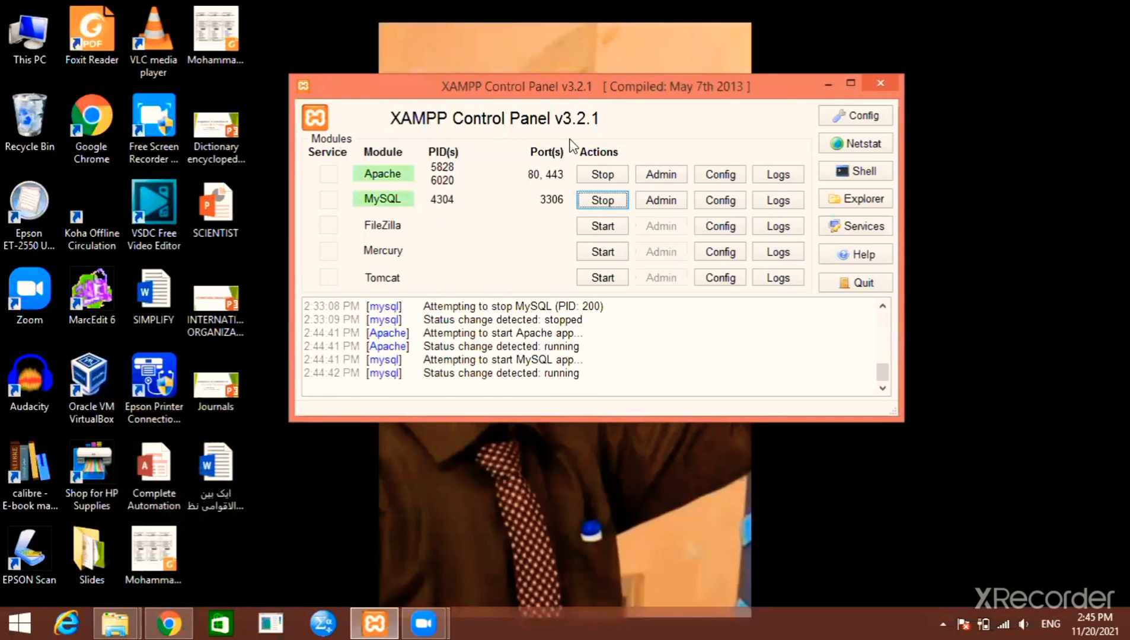
Move the XAMPP Control Panel higher, confirm both servers are running, and return to Chrome
{"action": "left_click_drag", "start_coordinate": [523, 167], "coordinate": [511, 104]}
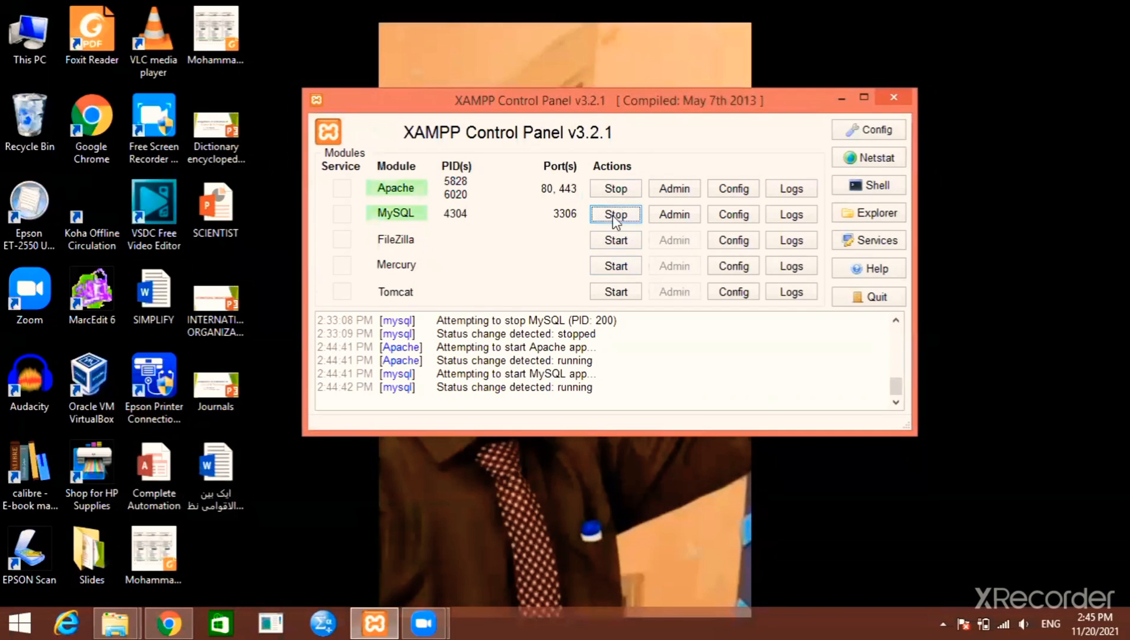
{"action": "left_click", "coordinate": [177, 621]}
In a new Chrome tab, load localhost/bushra/install
{"action": "left_click", "coordinate": [420, 13]}
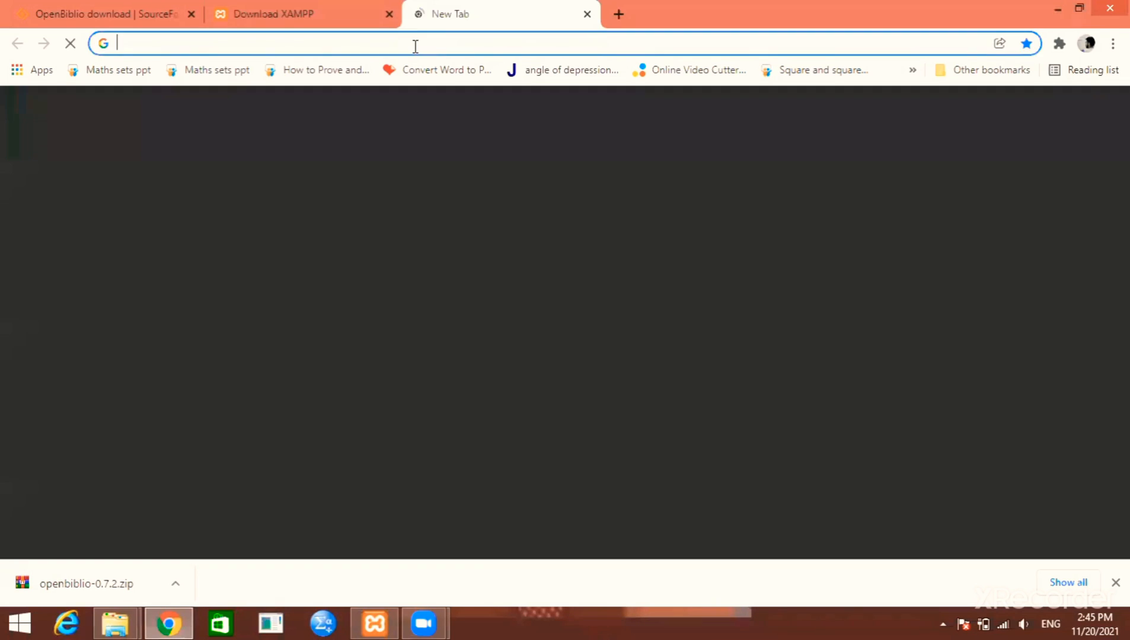
{"action": "left_click", "coordinate": [415, 42]}
{"action": "type", "text": "loc"}
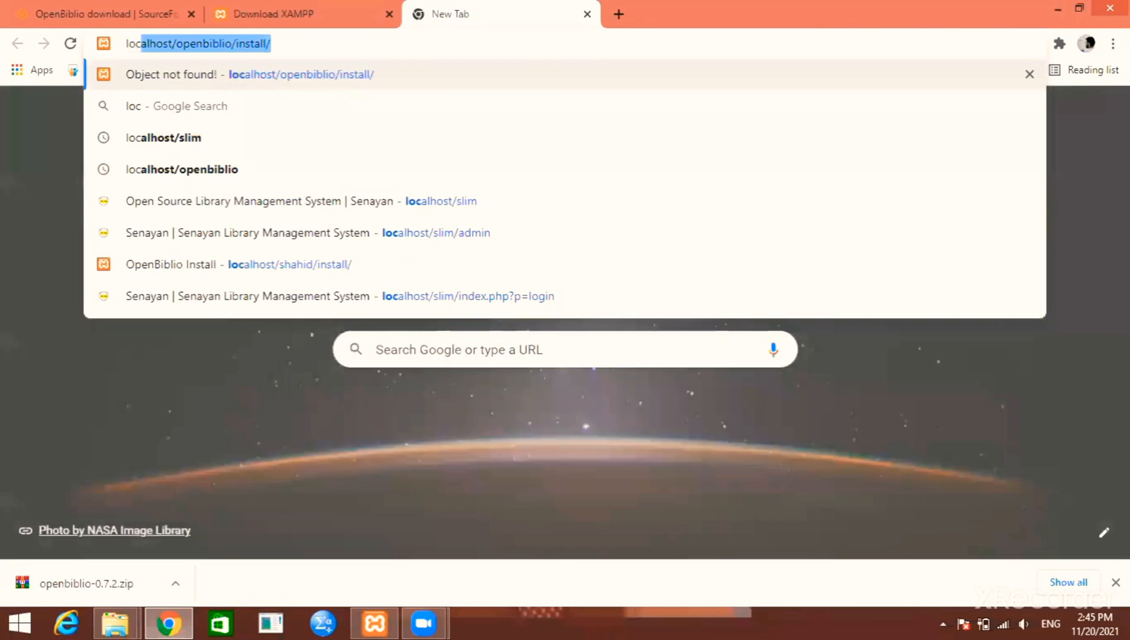
{"action": "type", "text": "alhoat"}
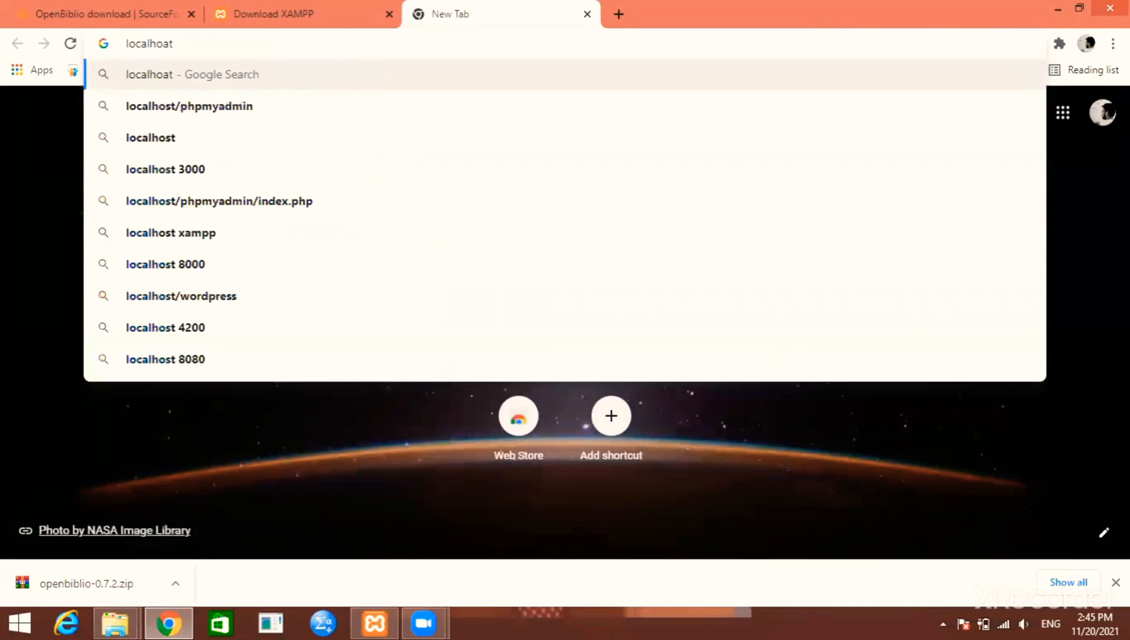
{"action": "key", "text": "BackSpace"}
{"action": "key", "text": "BackSpace"}
{"action": "type", "text": "st/"}
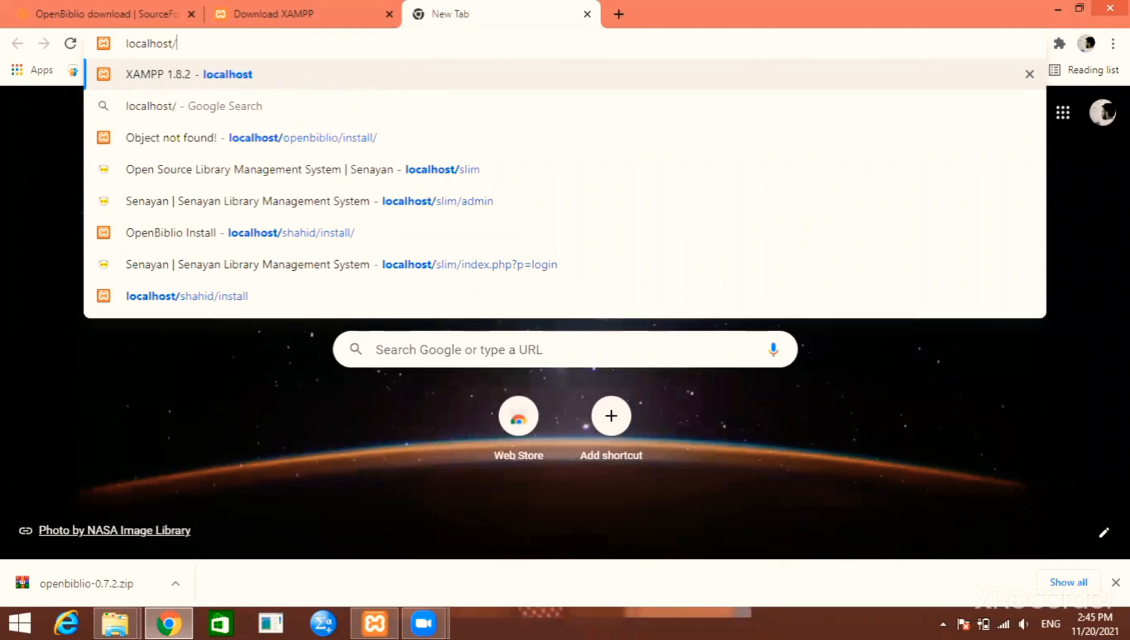
{"action": "type", "text": "bushra"}
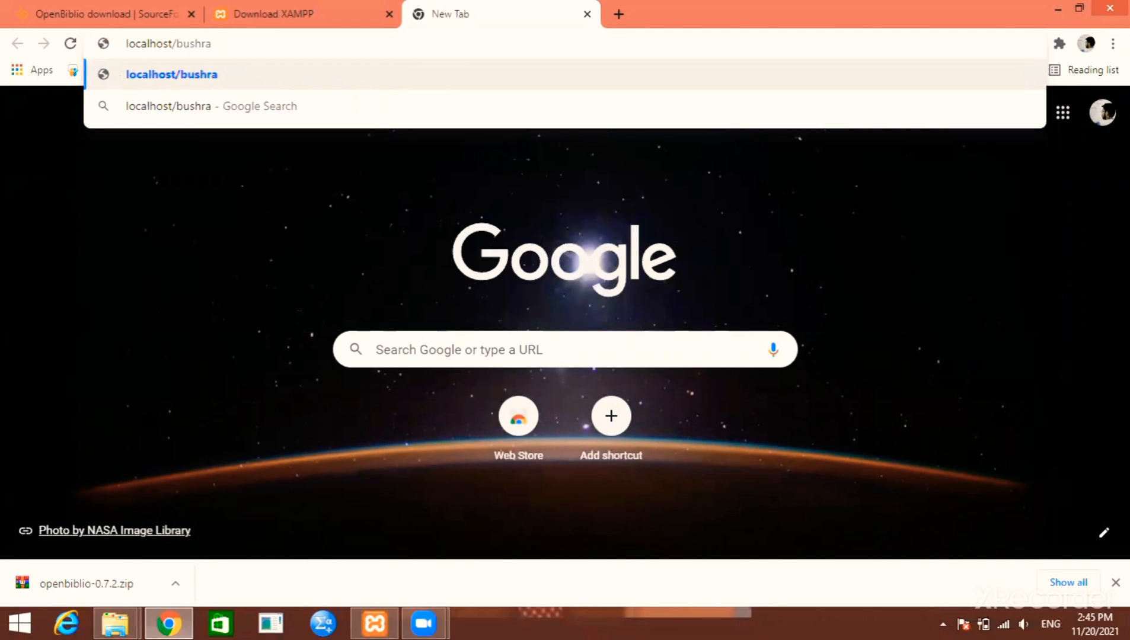
{"action": "type", "text": "/ins"}
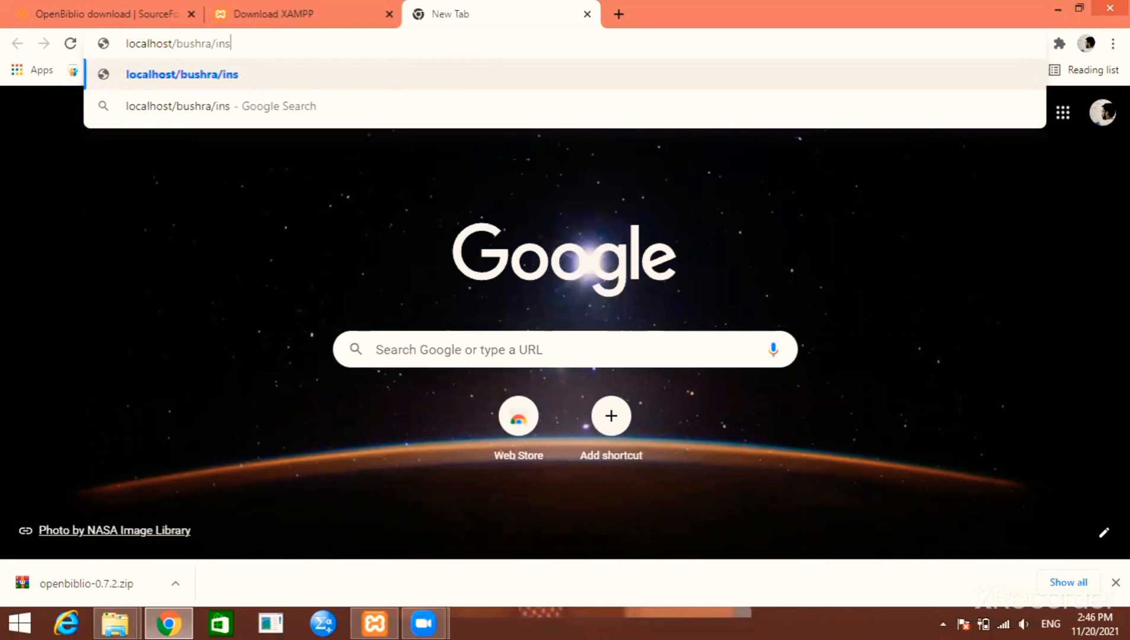
{"action": "type", "text": "tall"}
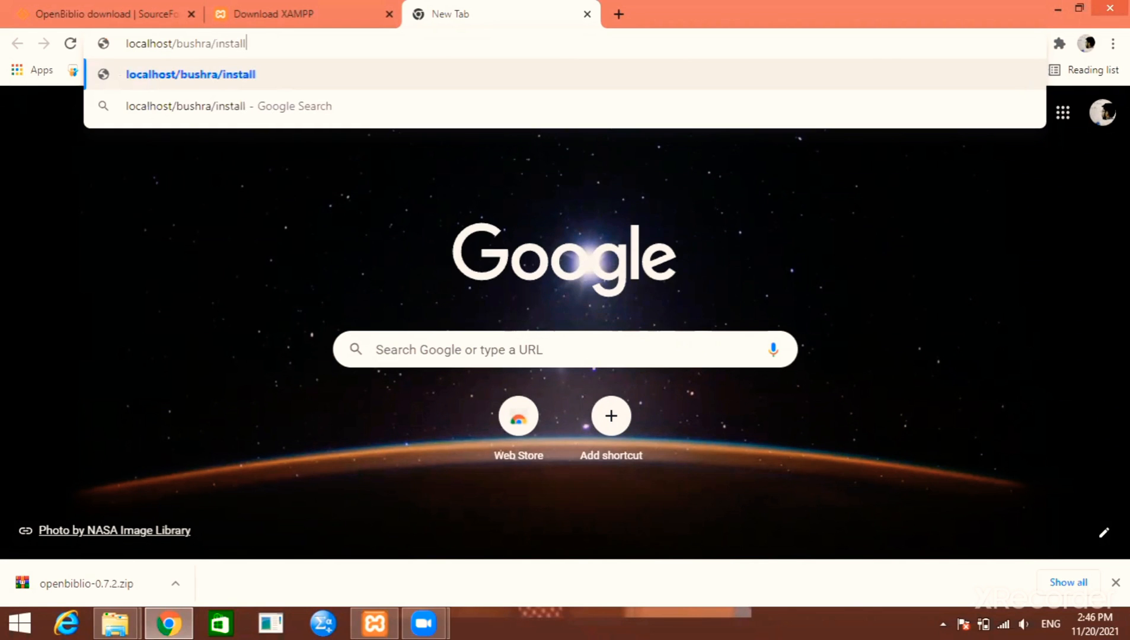
{"action": "key", "text": "Return"}
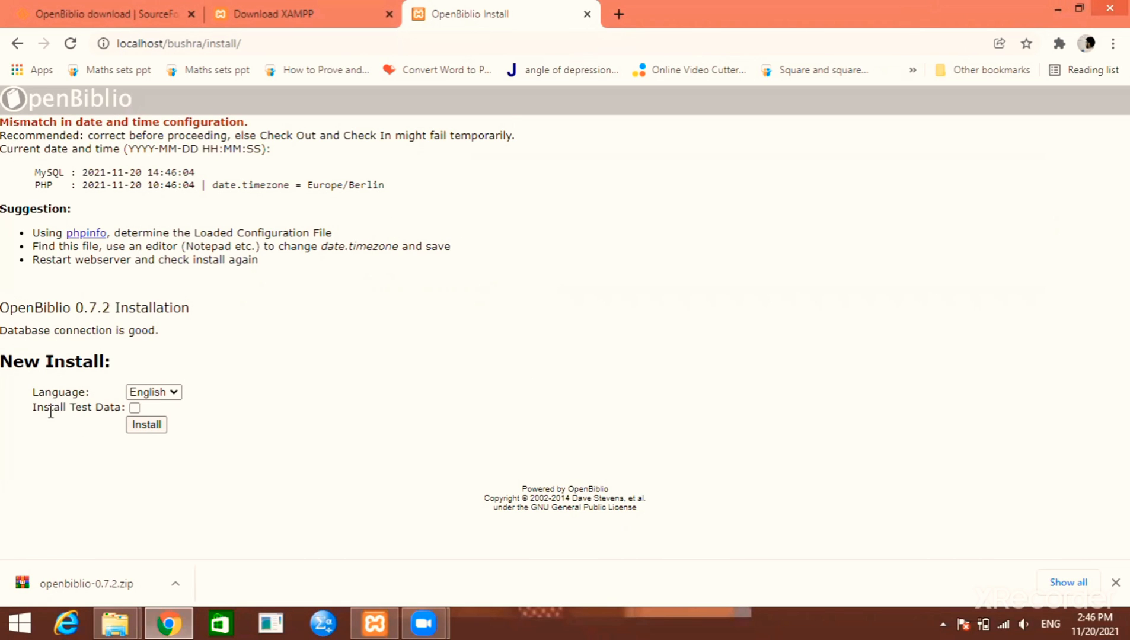
Install OpenBiblio without test data and continue to the library's home page
{"action": "left_click", "coordinate": [145, 436]}
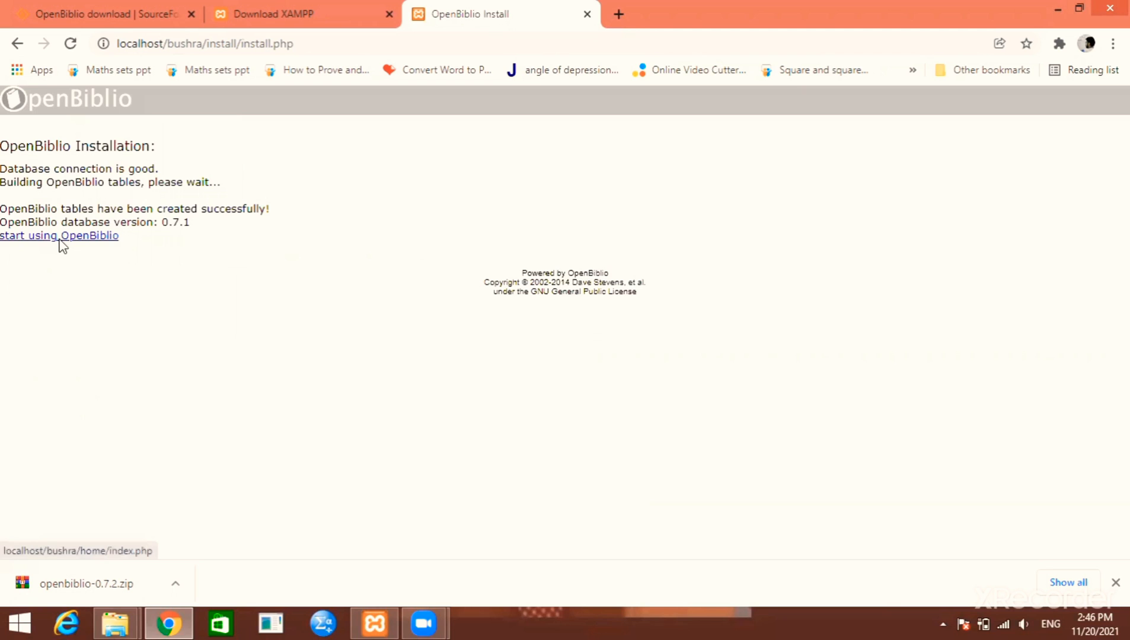
{"action": "left_click", "coordinate": [62, 236]}
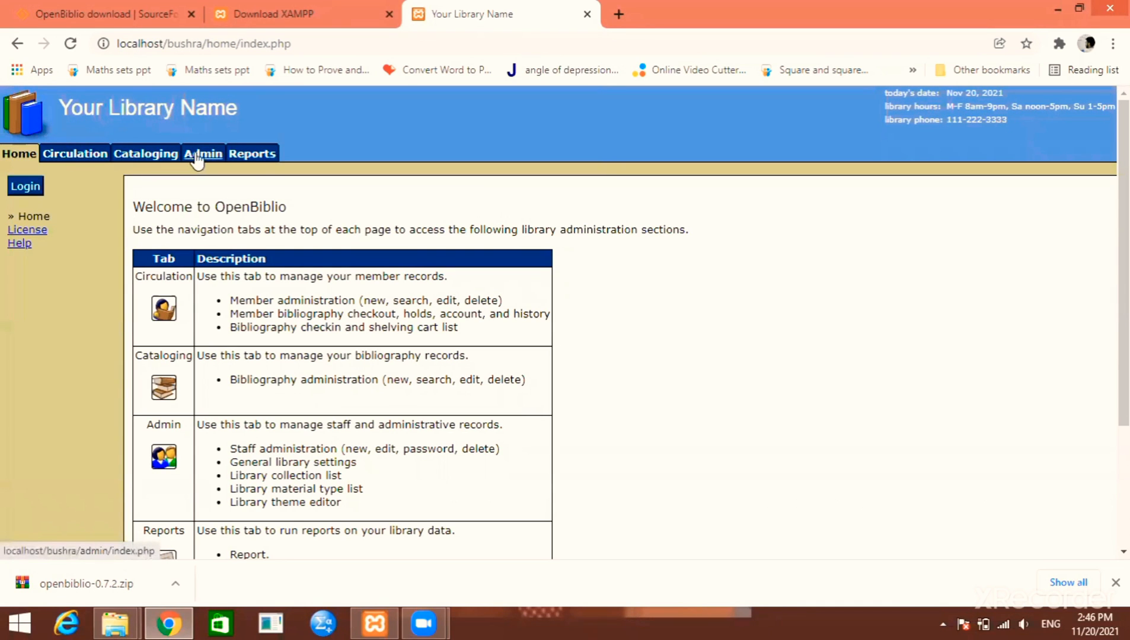
Log in as staff through the Cataloging tab and close Chrome's password warning
{"action": "left_click", "coordinate": [146, 156]}
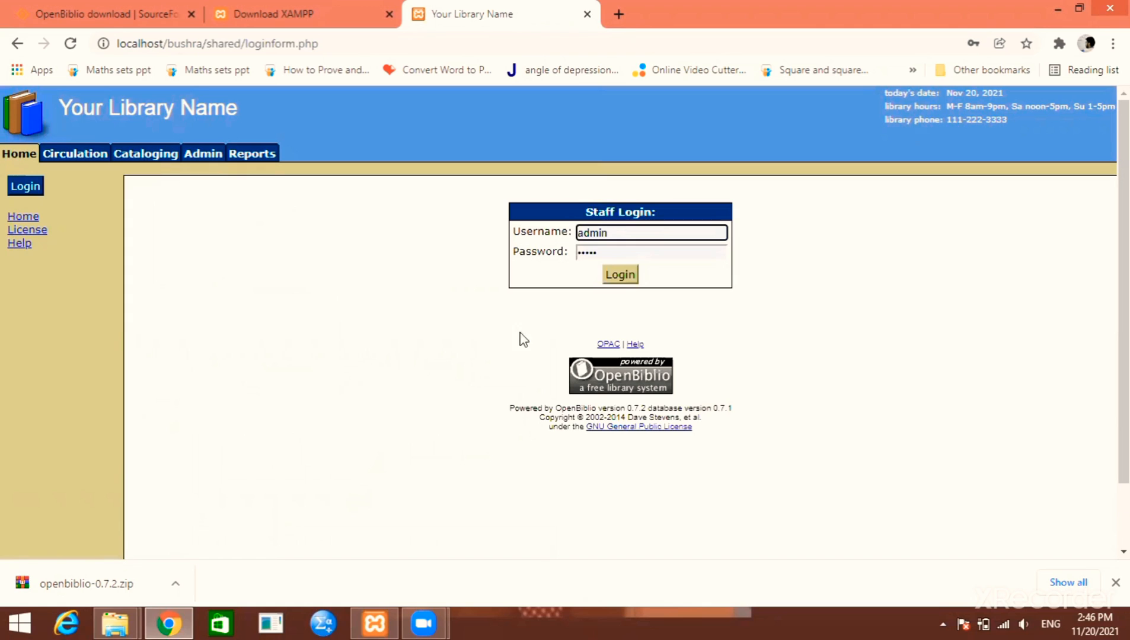
{"action": "left_click", "coordinate": [631, 279]}
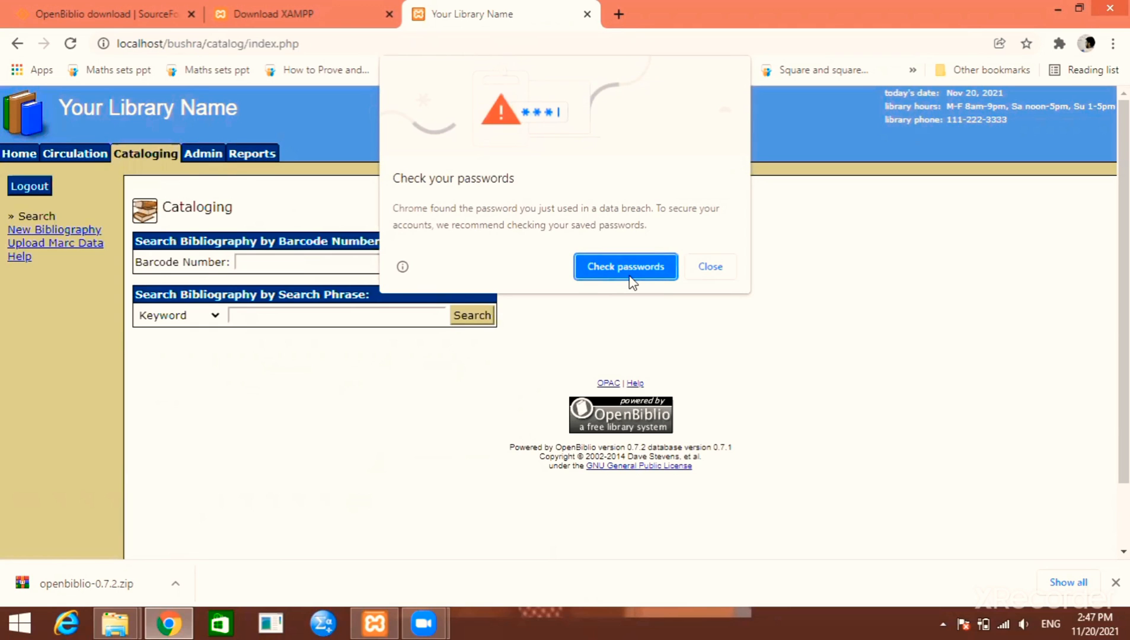
{"action": "left_click", "coordinate": [720, 276]}
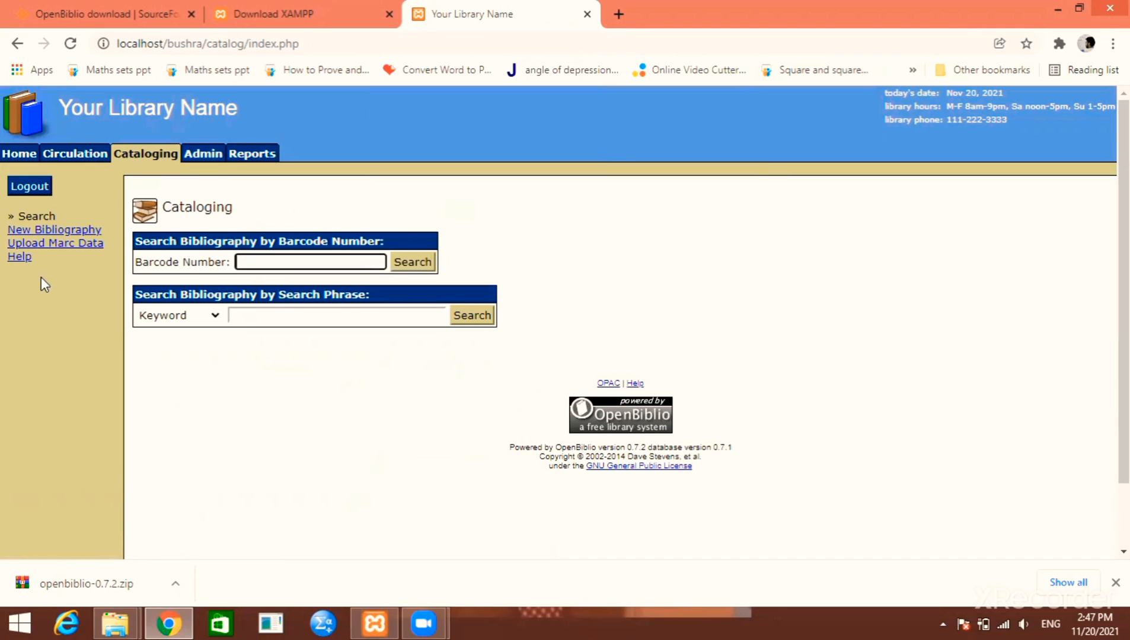
Start a new bibliography as a book in the Adult Fiction collection
{"action": "left_click", "coordinate": [68, 230]}
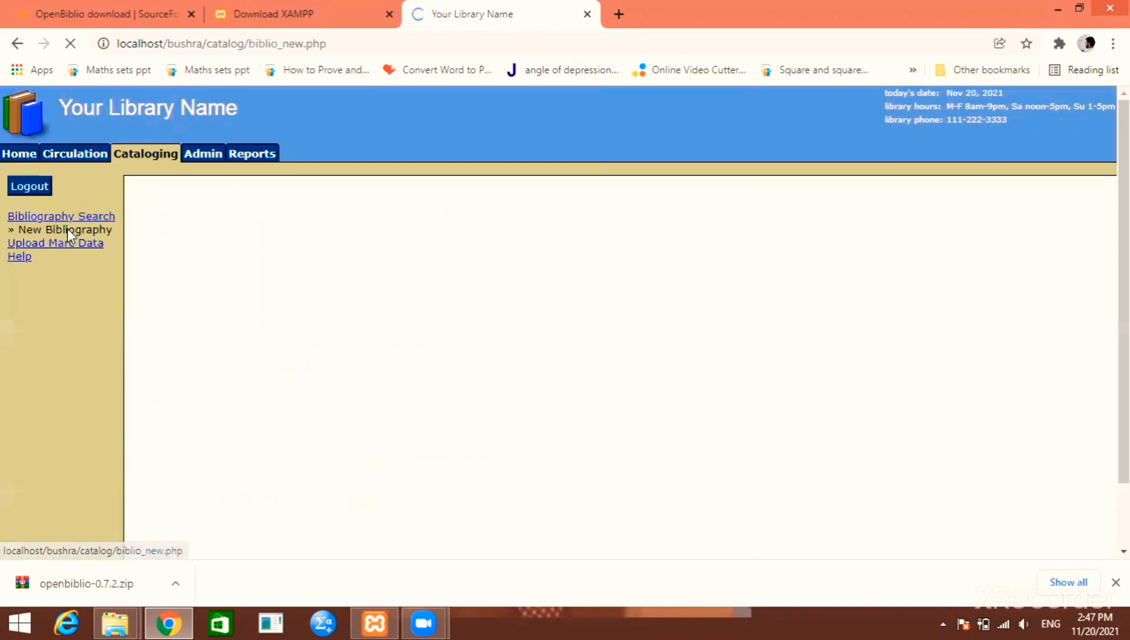
{"action": "left_click", "coordinate": [532, 228]}
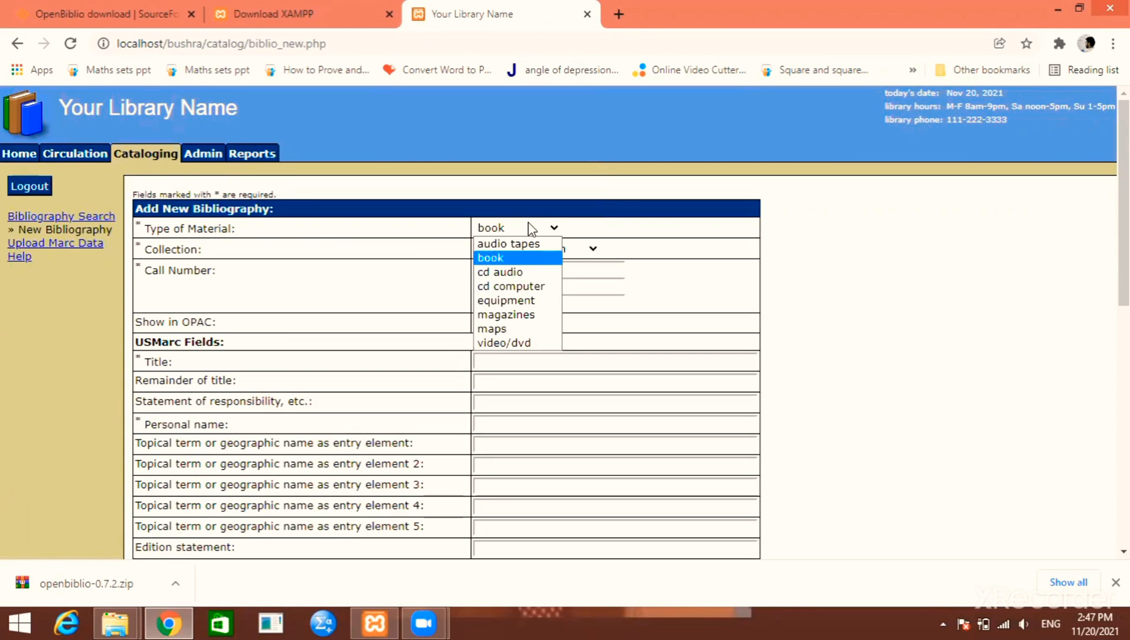
{"action": "left_click", "coordinate": [509, 258]}
{"action": "left_click", "coordinate": [555, 251]}
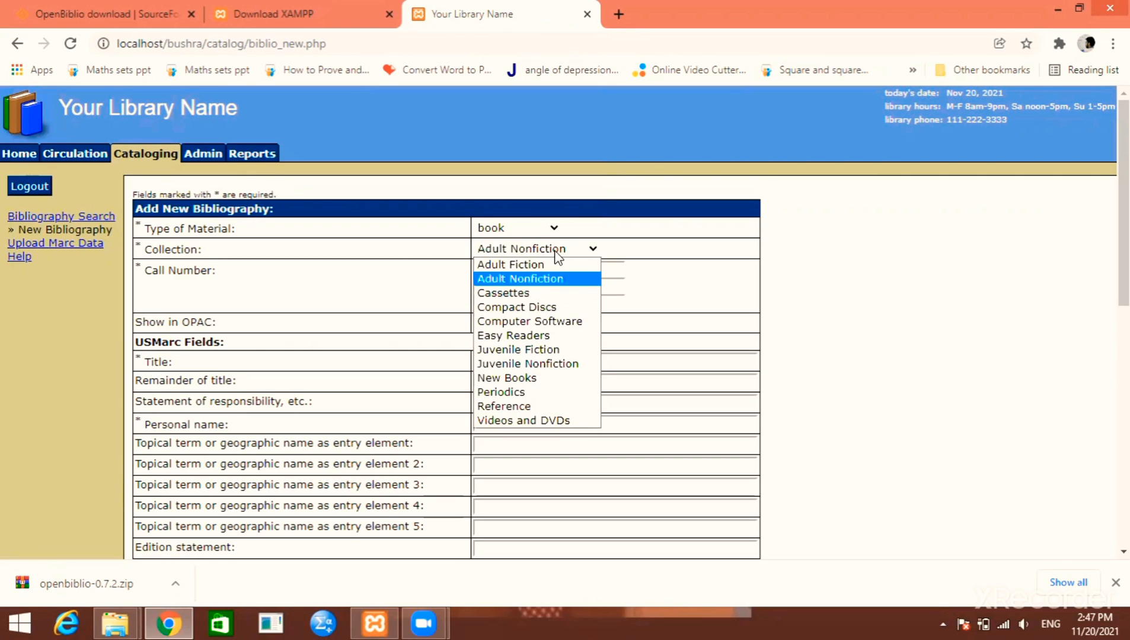
{"action": "left_click", "coordinate": [539, 267]}
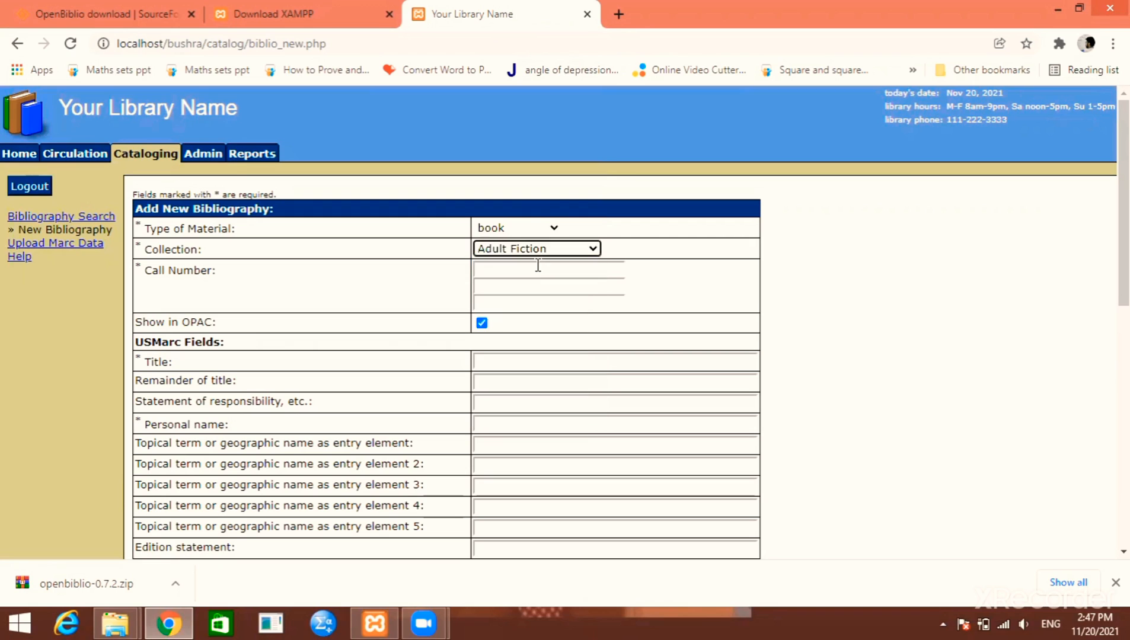
Enter the call number as 340.7 FRA 2009
{"action": "left_click", "coordinate": [533, 270]}
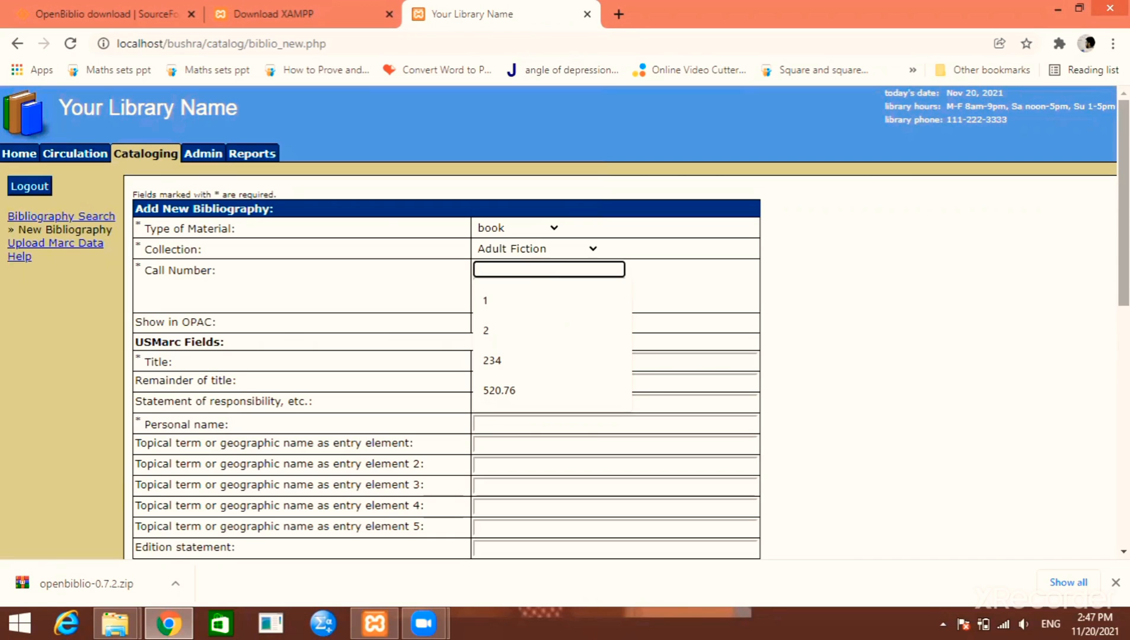
{"action": "type", "text": "340.7"}
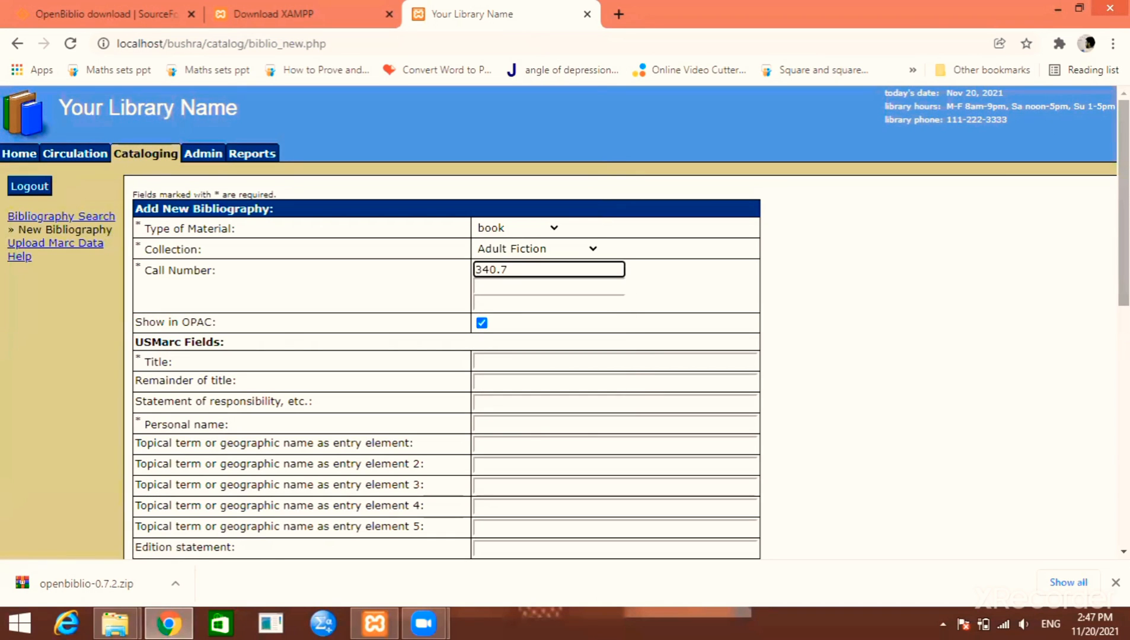
{"action": "left_click", "coordinate": [549, 286]}
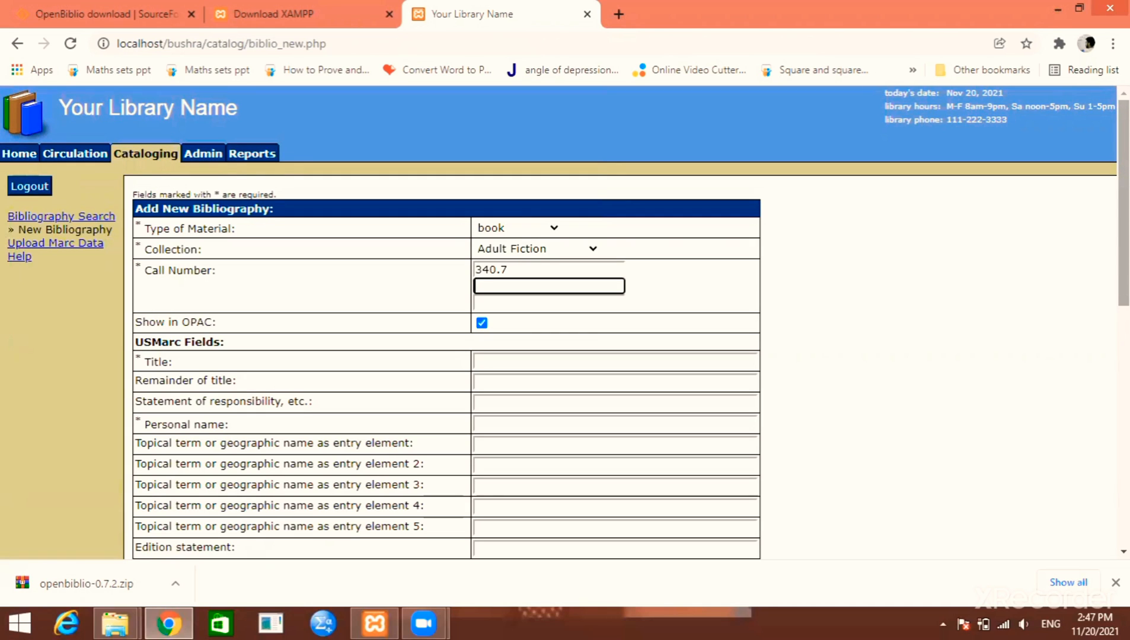
{"action": "type", "text": "FRA"}
{"action": "left_click", "coordinate": [548, 303]}
{"action": "type", "text": "20"}
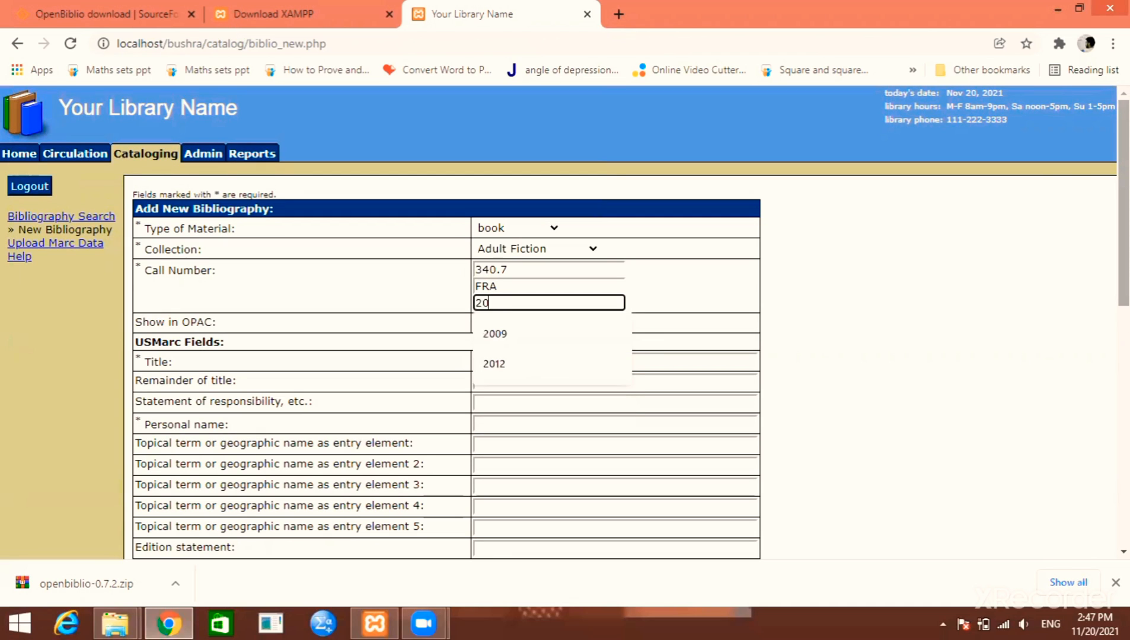
{"action": "type", "text": "09"}
{"action": "key", "text": "Tab"}
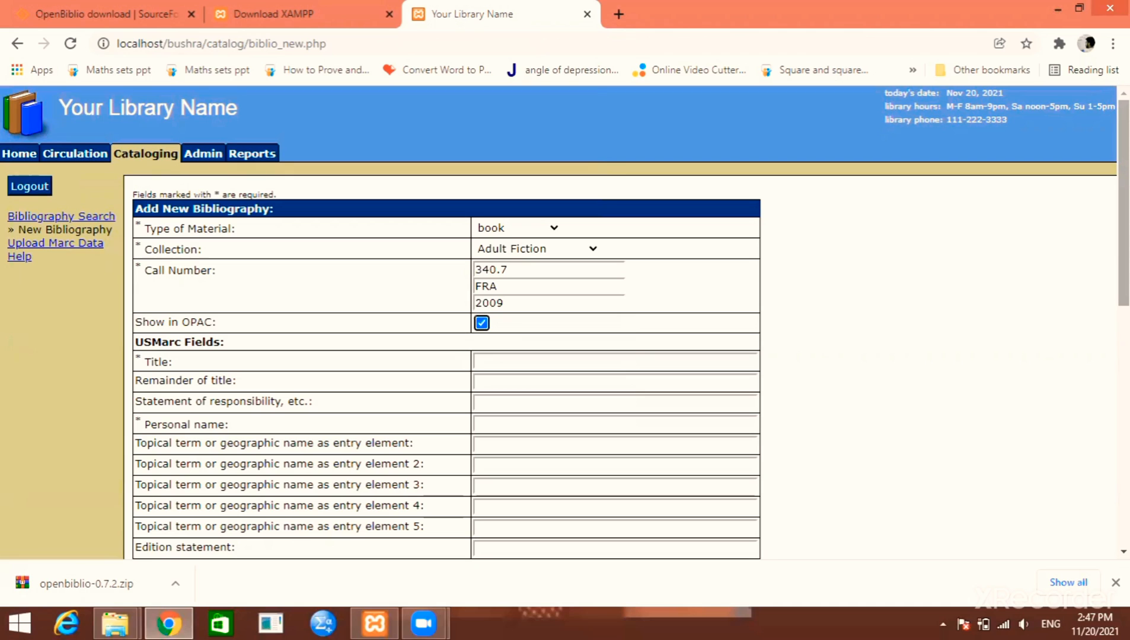
Fill in title 'Economics of Pakistan', subtitle ':Agricultural economics', responsibility '/by Franklin' and author Franklin
{"action": "key", "text": "Tab"}
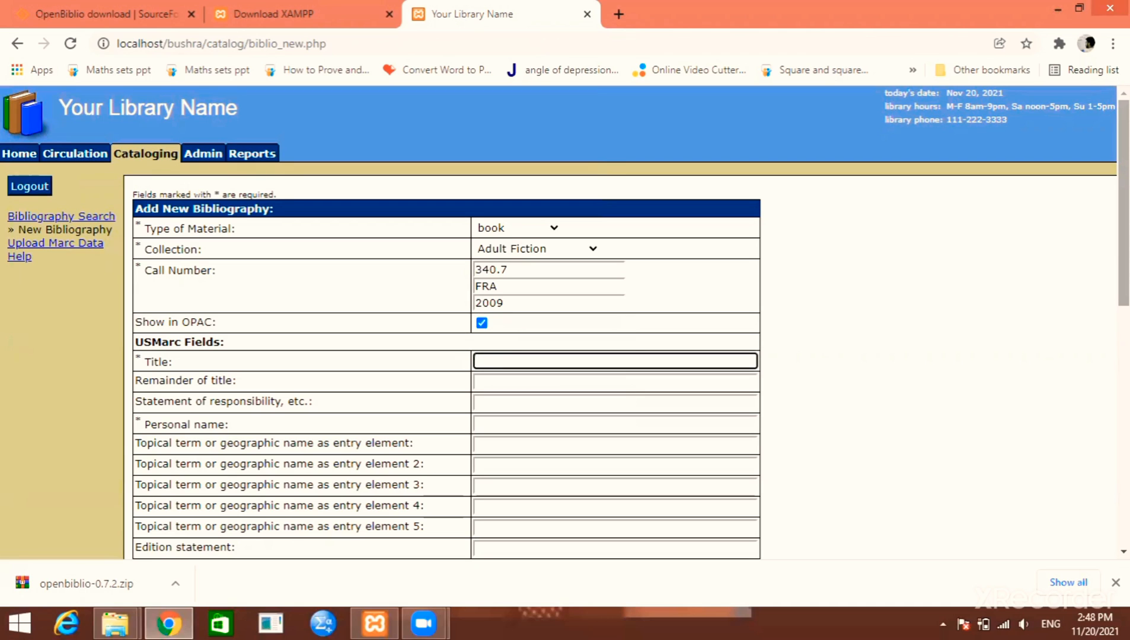
{"action": "type", "text": "Economics of Pakistan"}
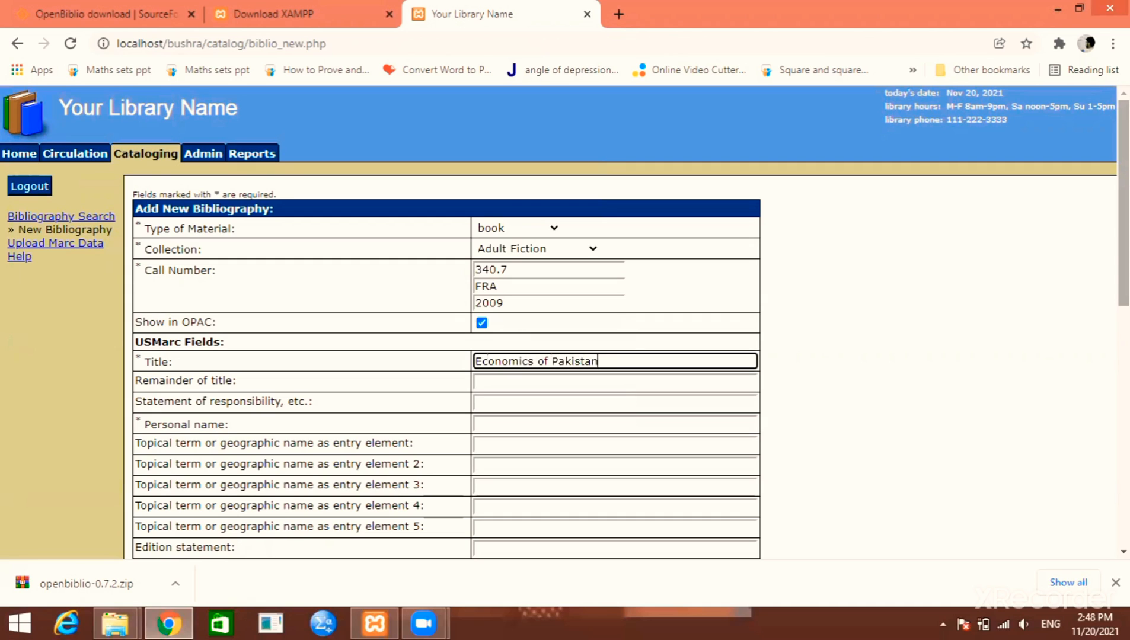
{"action": "key", "text": "Tab"}
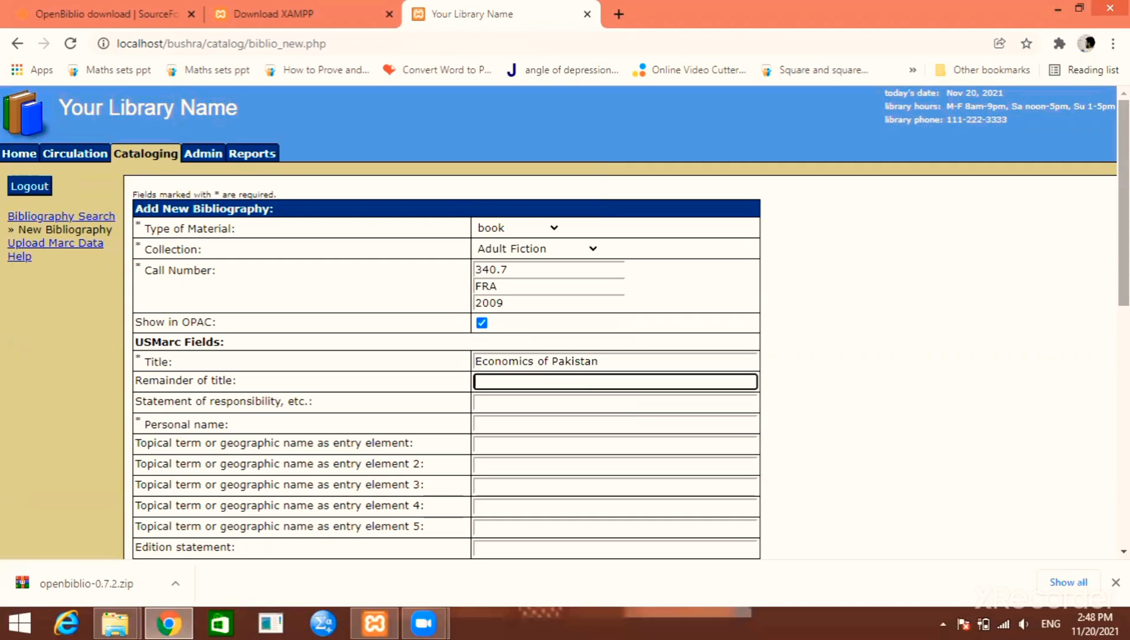
{"action": "type", "text": ":"}
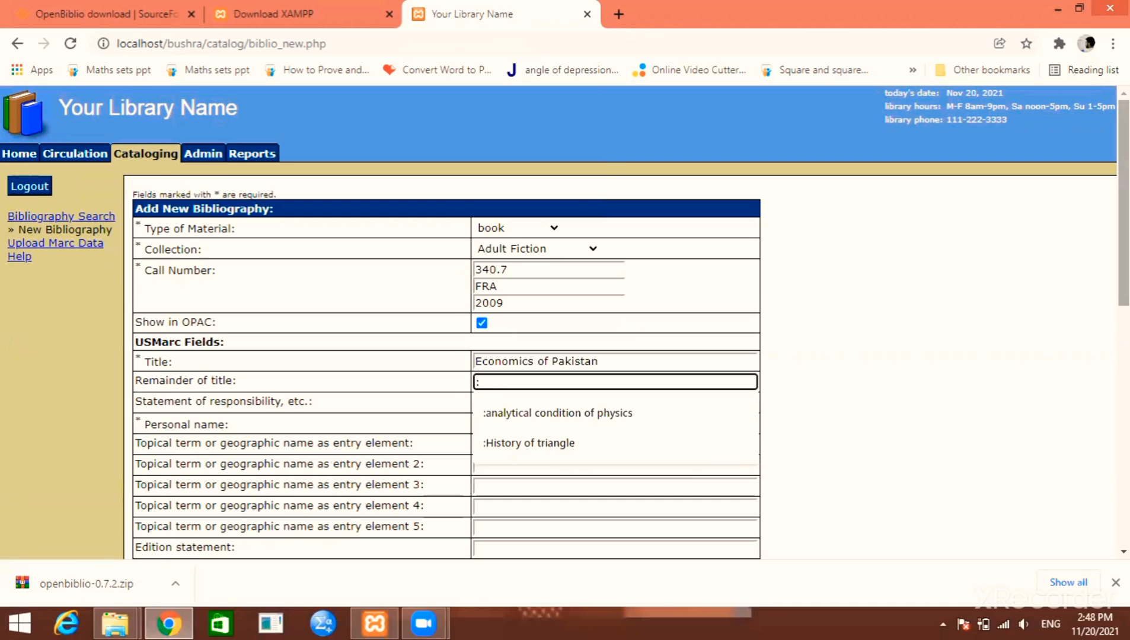
{"action": "type", "text": "A"}
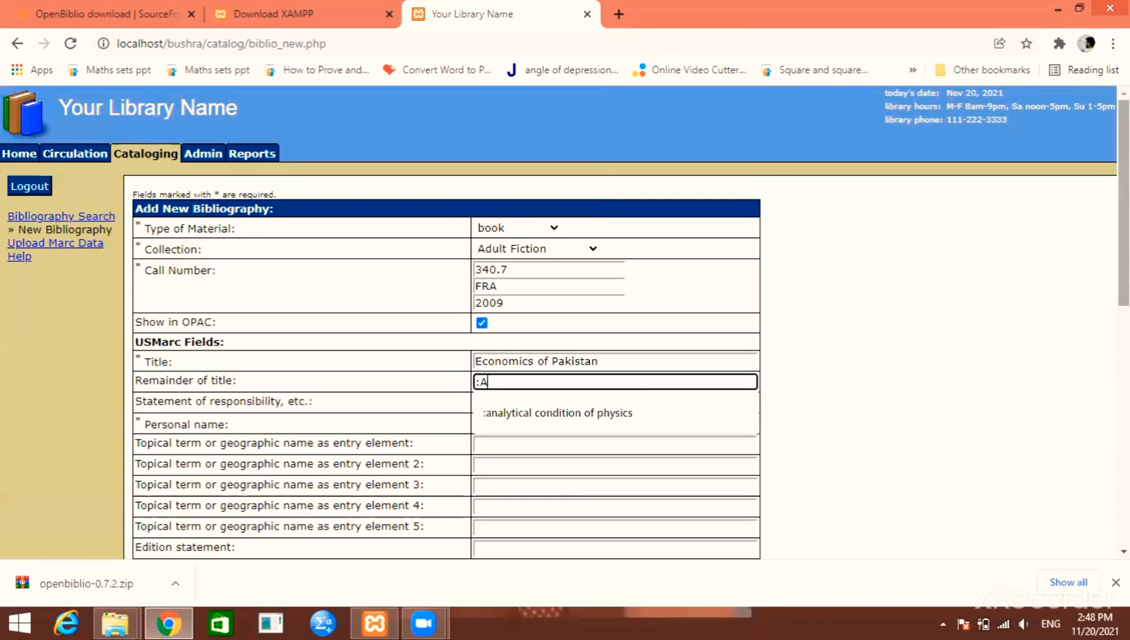
{"action": "type", "text": "griculture"}
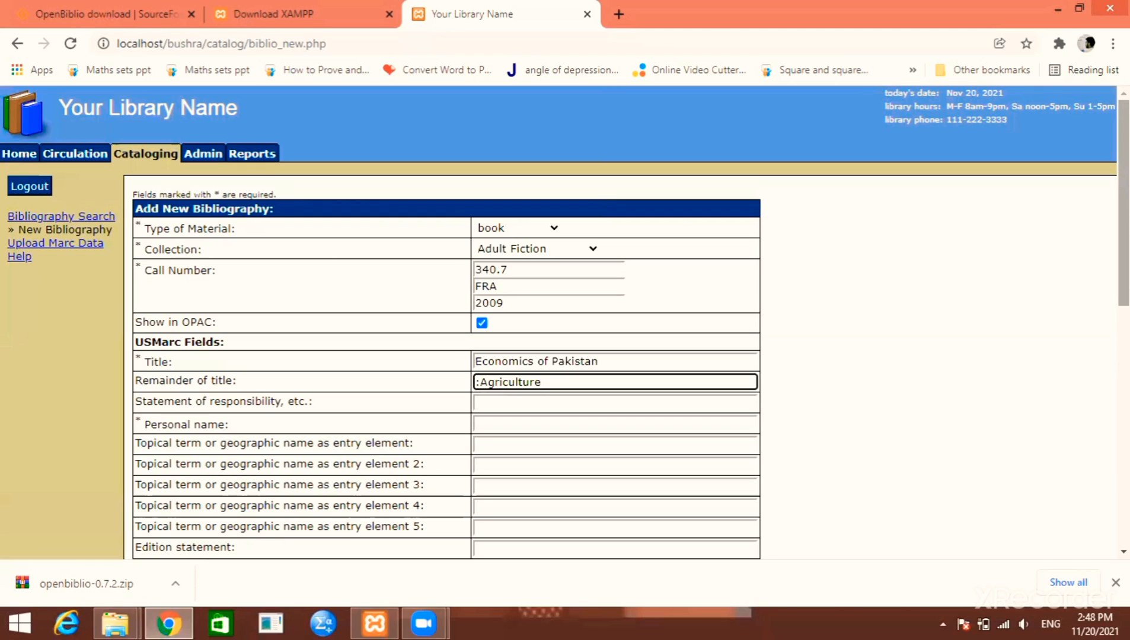
{"action": "key", "text": "BackSpace"}
{"action": "type", "text": "al economics"}
{"action": "key", "text": "Tab"}
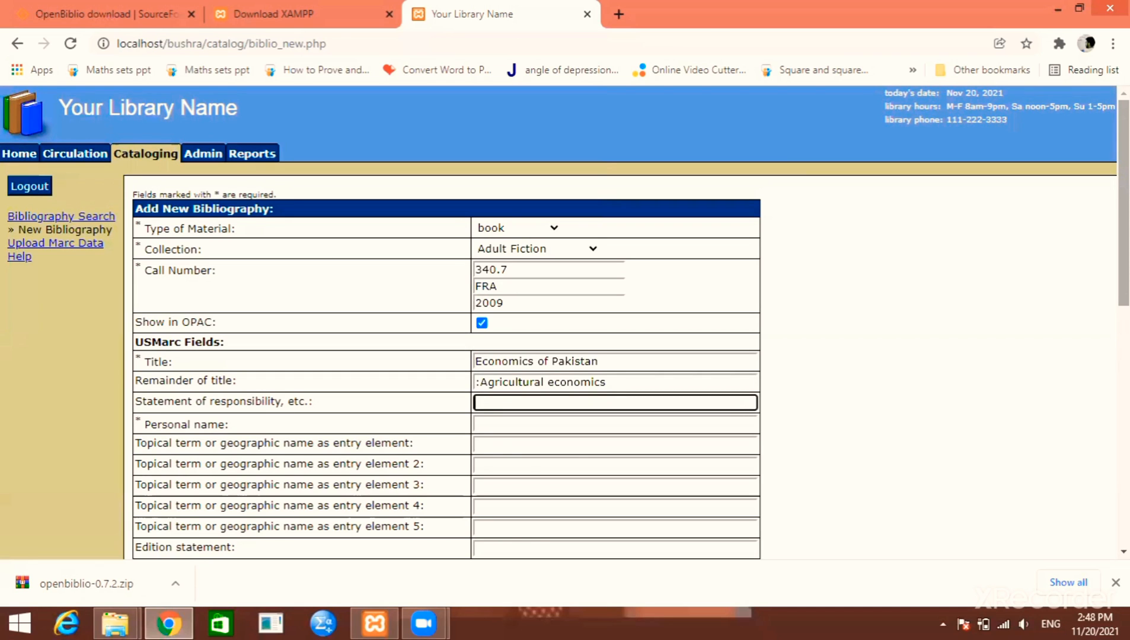
{"action": "type", "text": "/by Franklin"}
{"action": "key", "text": "Tab"}
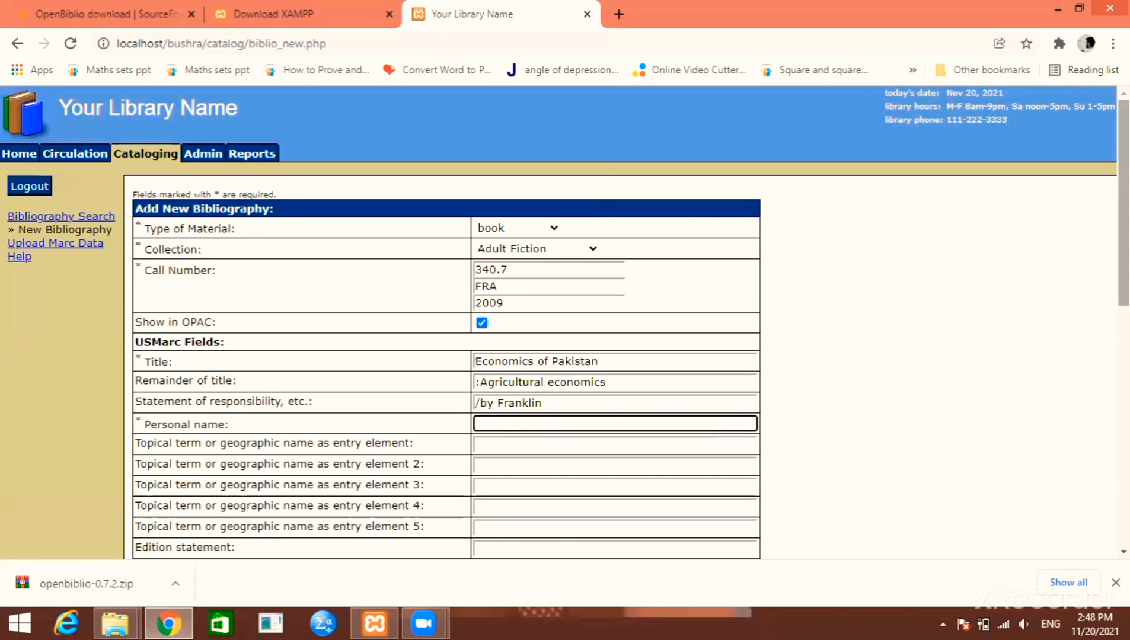
{"action": "type", "text": "Franklin"}
{"action": "key", "text": "Tab"}
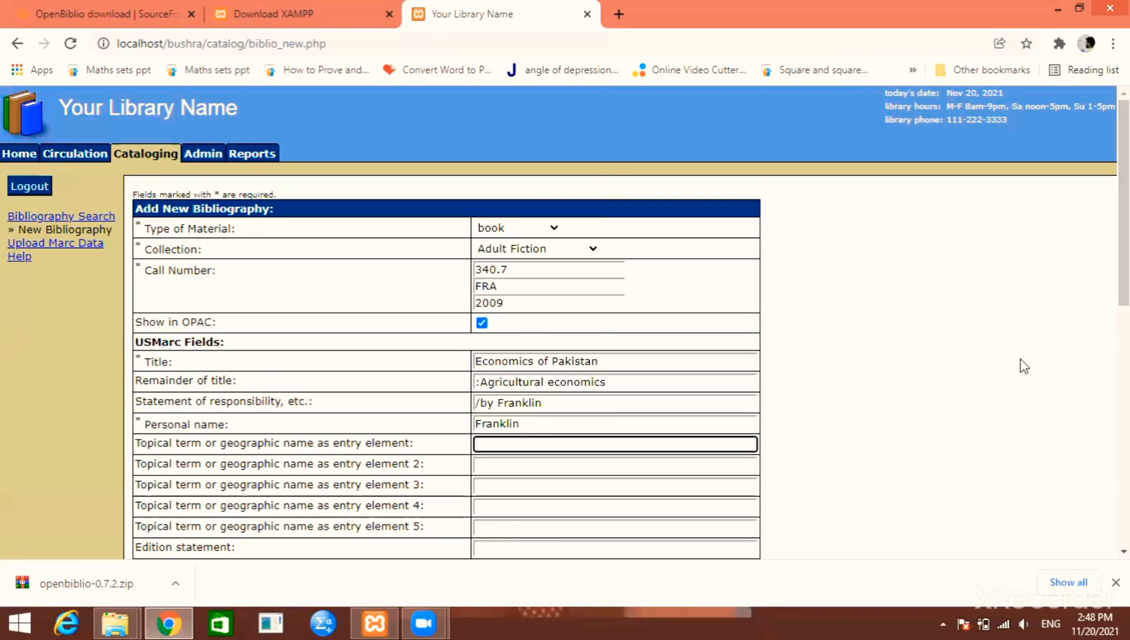
{"action": "scroll", "coordinate": [979, 350], "scroll_direction": "down", "scroll_amount": 5}
{"action": "key", "text": "Tab"}
{"action": "key", "text": "Tab"}
{"action": "key", "text": "Tab"}
{"action": "key", "text": "Tab"}
{"action": "key", "text": "Tab"}
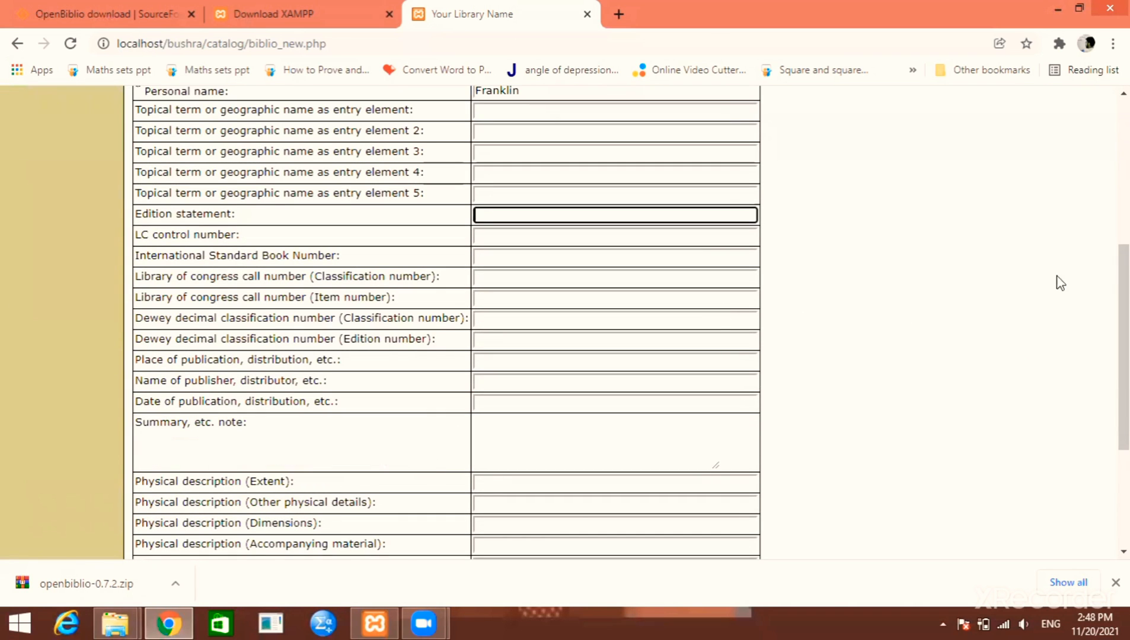
{"action": "type", "text": "4th"}
{"action": "key", "text": "Tab"}
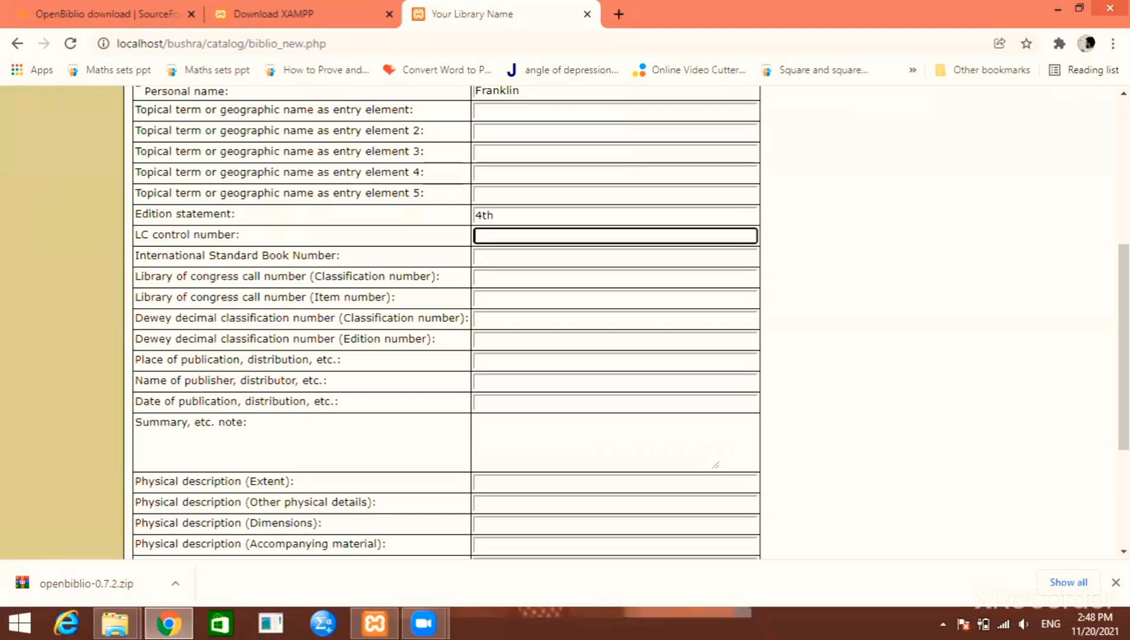
{"action": "key", "text": "Tab"}
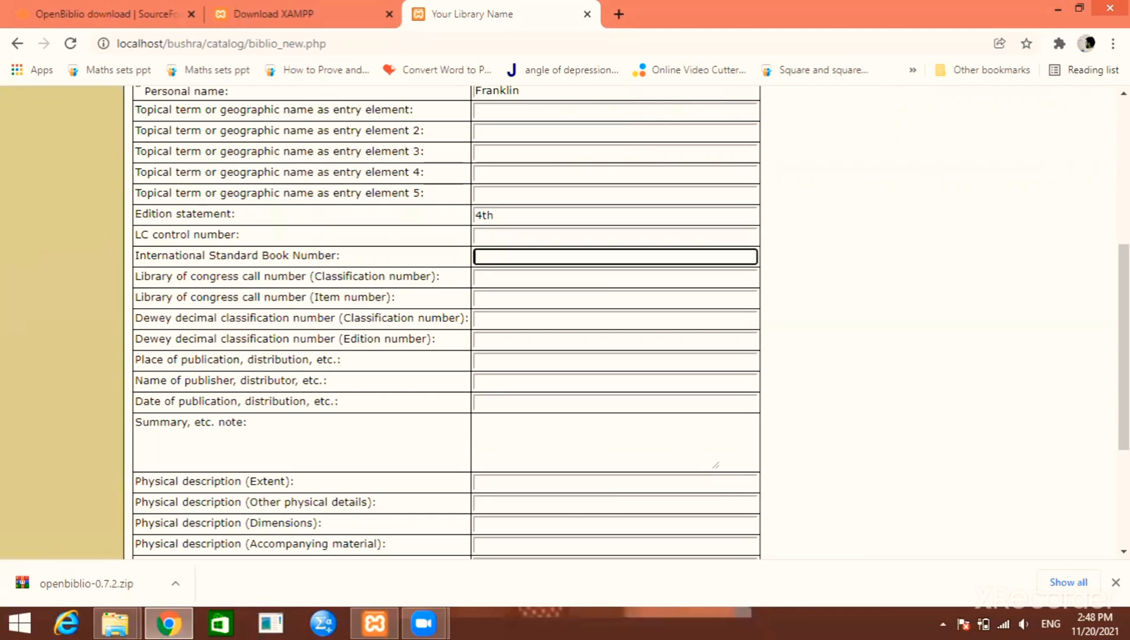
{"action": "type", "text": "56476576876"}
{"action": "key", "text": "Tab"}
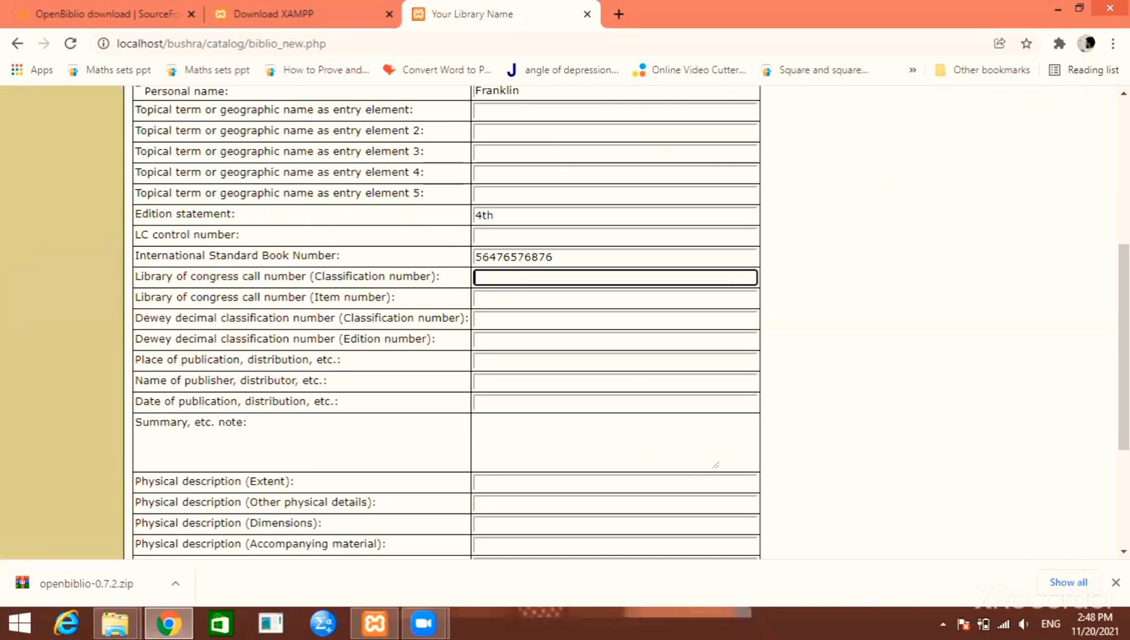
{"action": "key", "text": "Tab"}
{"action": "key", "text": "Tab"}
Enter Dewey number 340.7, place Karachi, publisher Paramount and publication date 2009
{"action": "scroll", "coordinate": [625, 323], "scroll_direction": "up", "scroll_amount": 5}
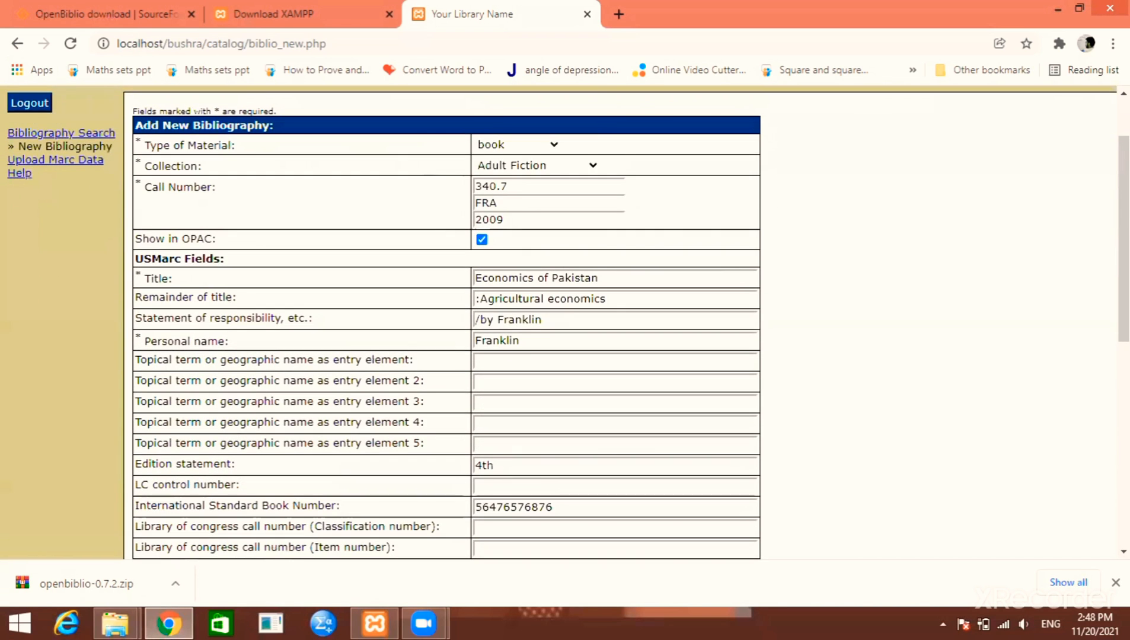
{"action": "scroll", "coordinate": [625, 323], "scroll_direction": "down", "scroll_amount": 3}
{"action": "type", "text": "340.7"}
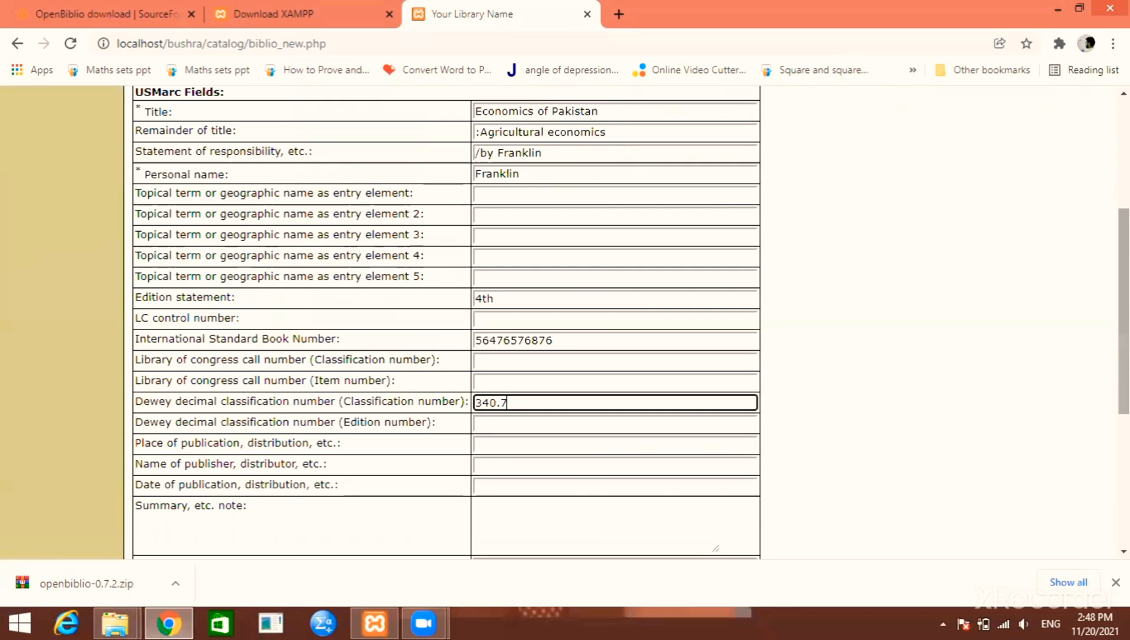
{"action": "scroll", "coordinate": [625, 323], "scroll_direction": "down", "scroll_amount": 3}
{"action": "key", "text": "Tab"}
{"action": "key", "text": "Tab"}
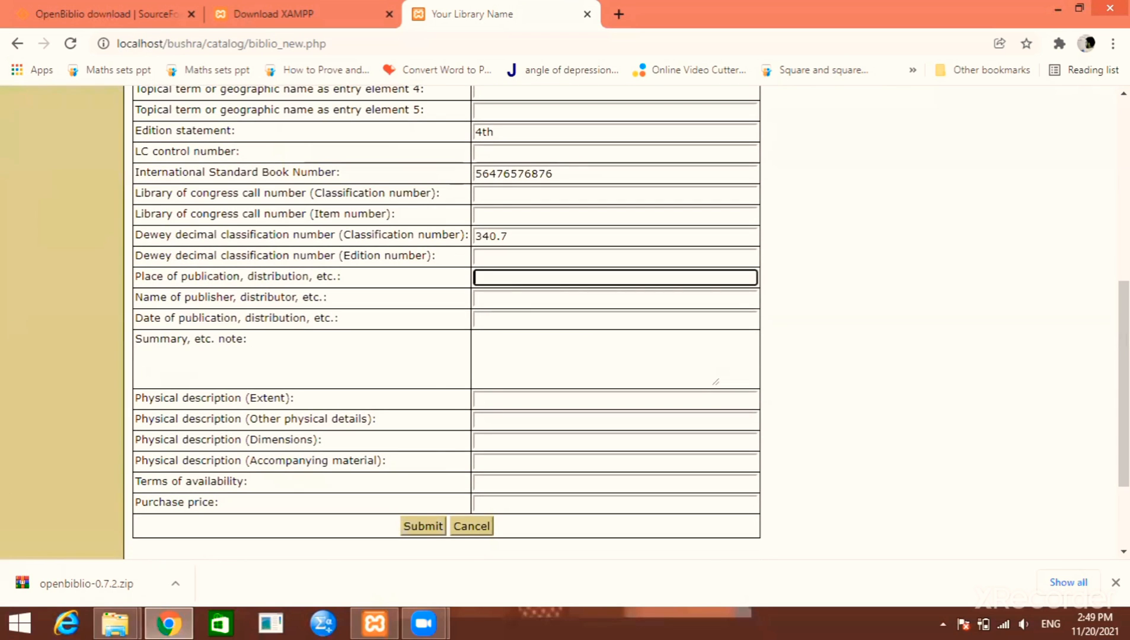
{"action": "type", "text": "Karachi"}
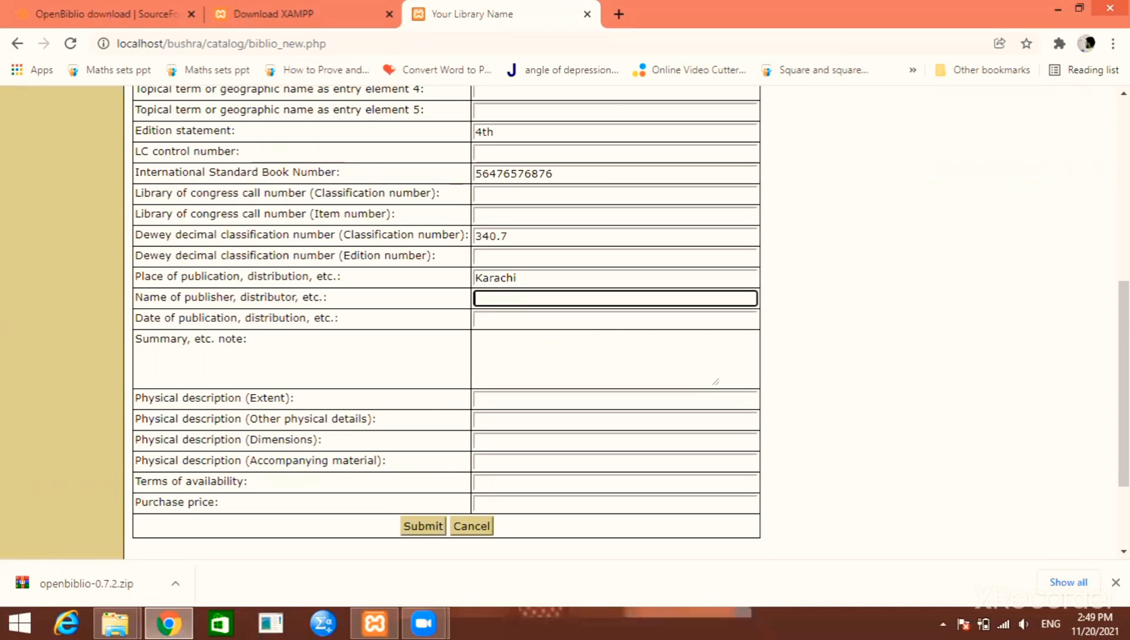
{"action": "key", "text": "Tab"}
{"action": "type", "text": "Paramount"}
{"action": "key", "text": "Tab"}
{"action": "type", "text": "2009"}
{"action": "key", "text": "Tab"}
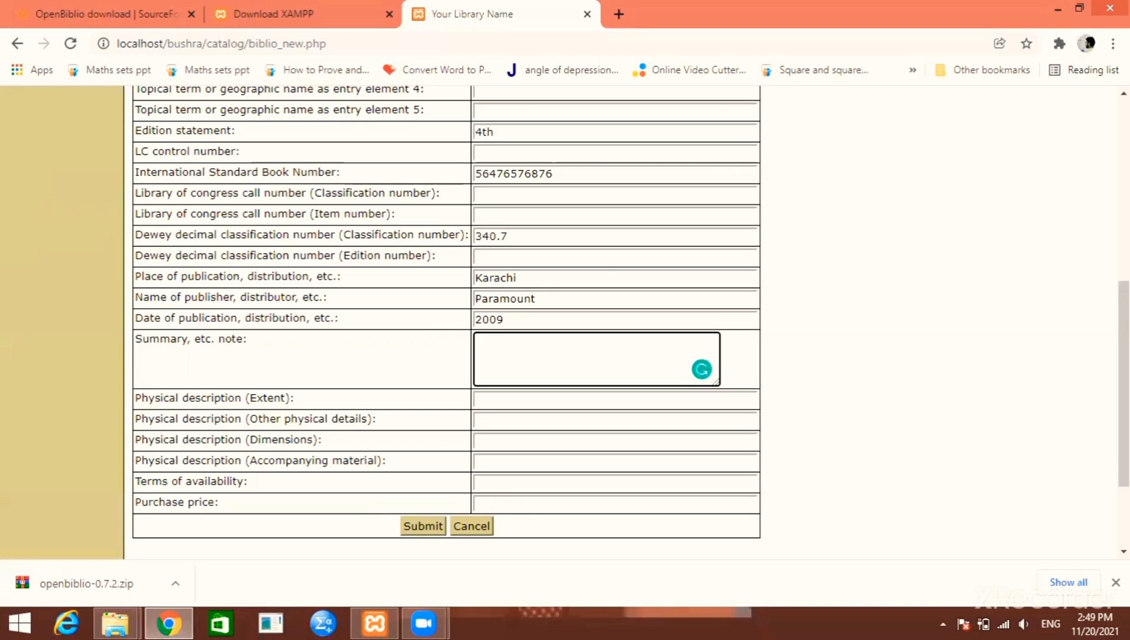
Set the extent to 'xii, 900p.' and the purchase price to 4000
{"action": "key", "text": "Tab"}
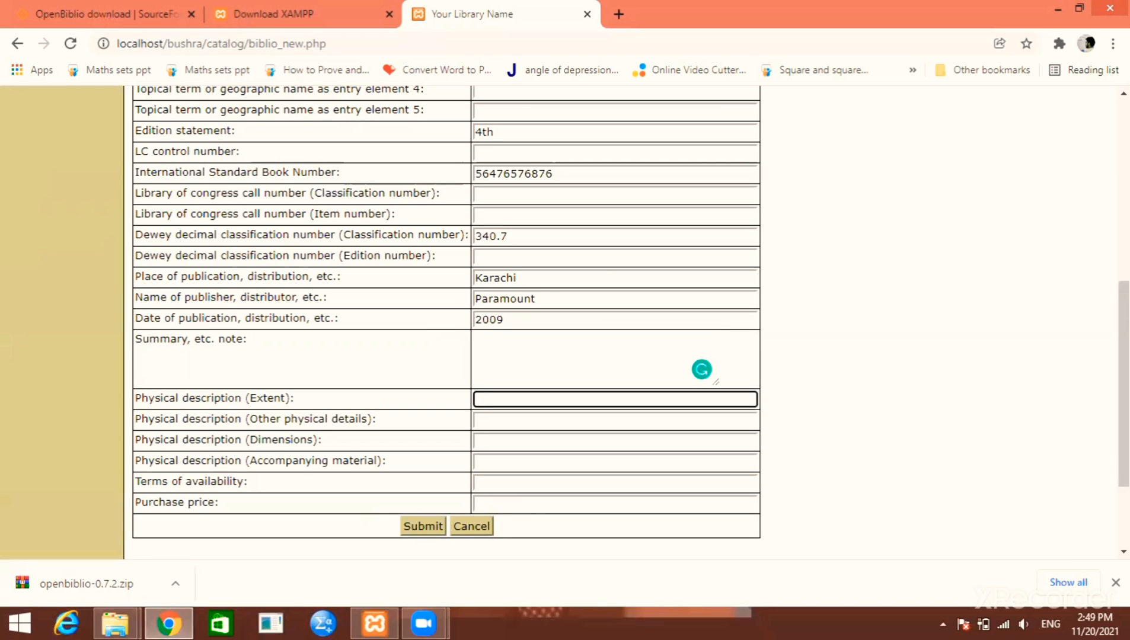
{"action": "type", "text": "xii, 900p."}
{"action": "key", "text": "Tab"}
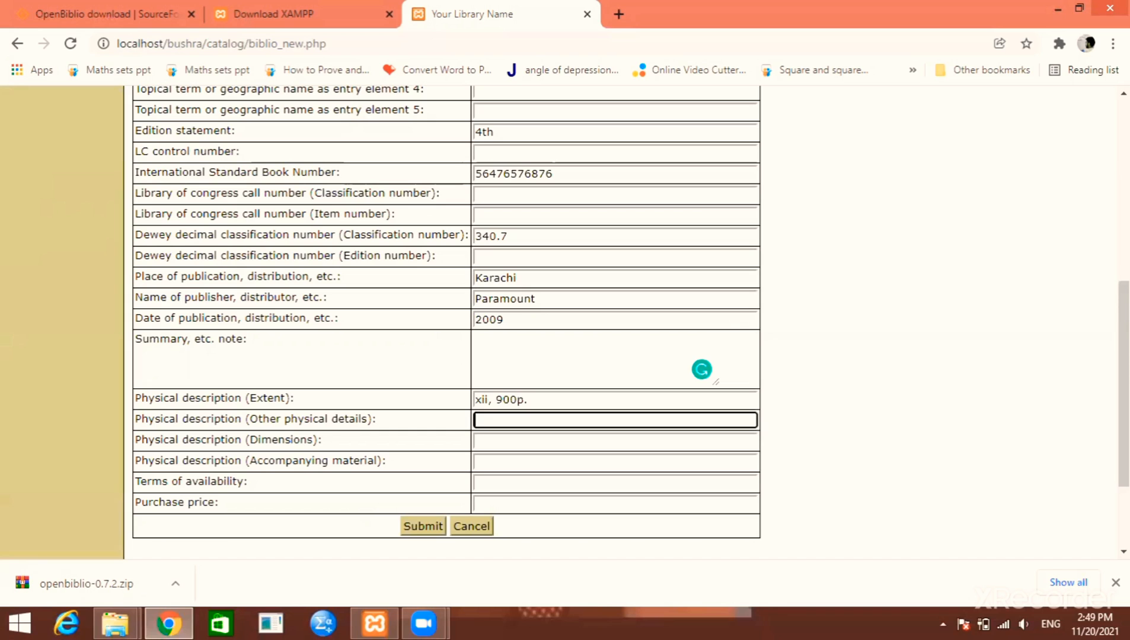
{"action": "key", "text": "Tab"}
{"action": "key", "text": "Tab"}
{"action": "key", "text": "Tab"}
{"action": "key", "text": "Tab"}
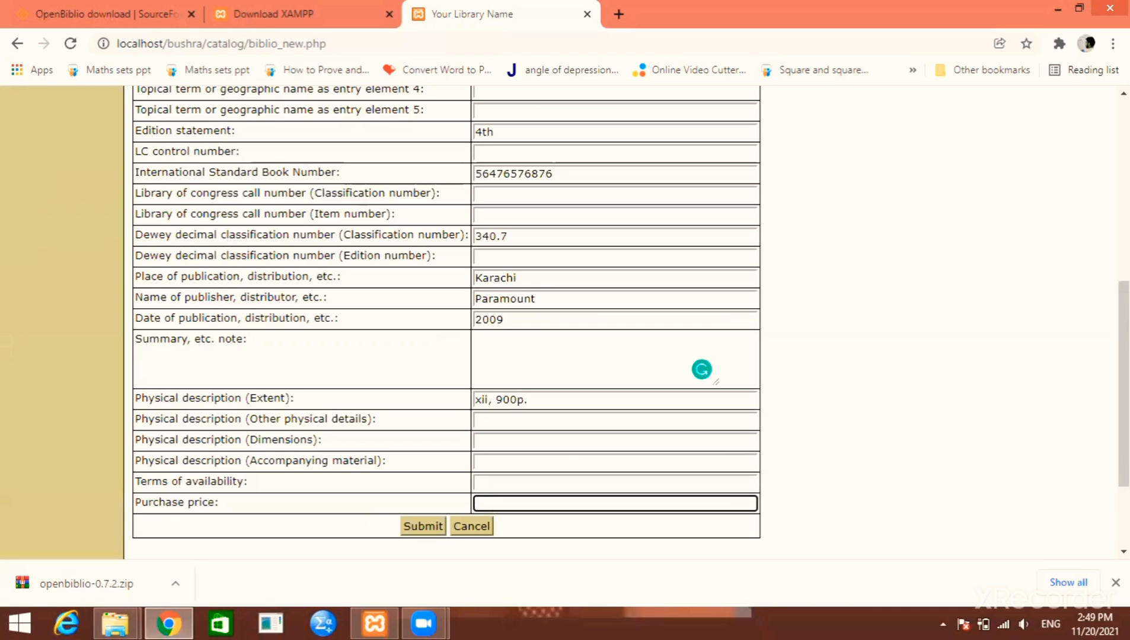
{"action": "type", "text": "40000"}
{"action": "key", "text": "BackSpace"}
{"action": "left_click", "coordinate": [371, 623]}
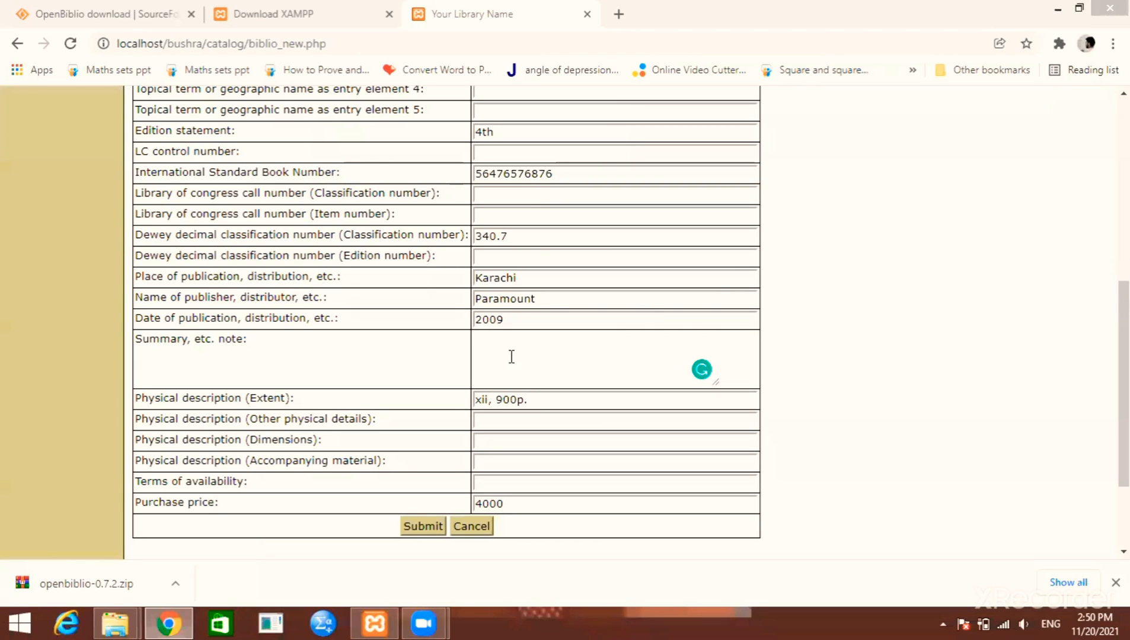
Submit the Economics of Pakistan record and go to its Add New Copy form
{"action": "left_click", "coordinate": [423, 527]}
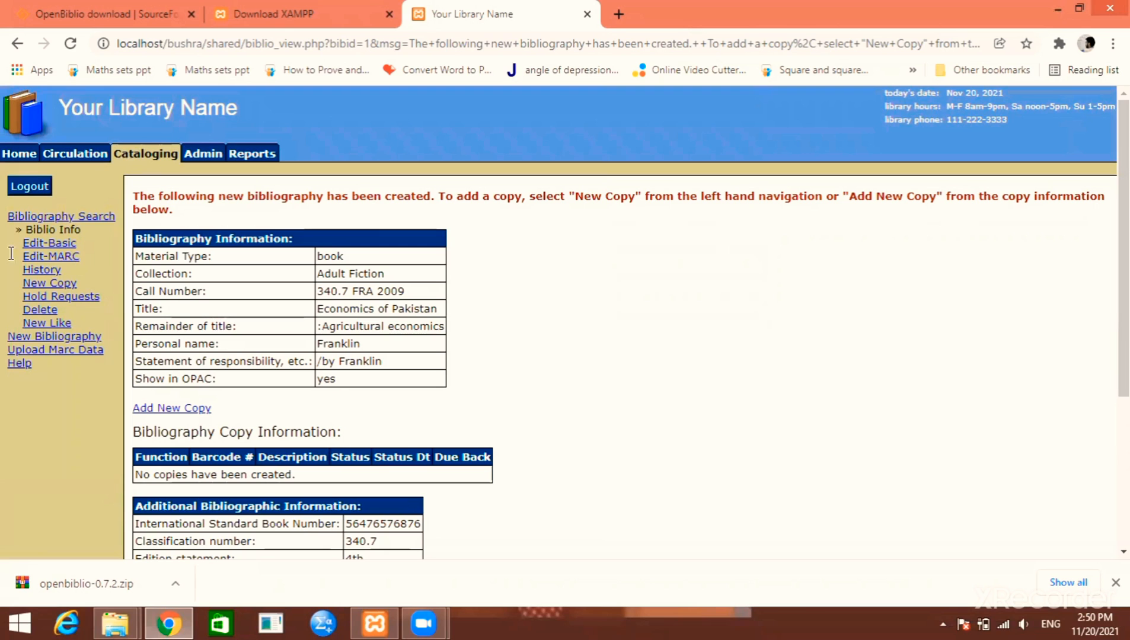
{"action": "scroll", "coordinate": [190, 261], "scroll_direction": "down", "scroll_amount": 3}
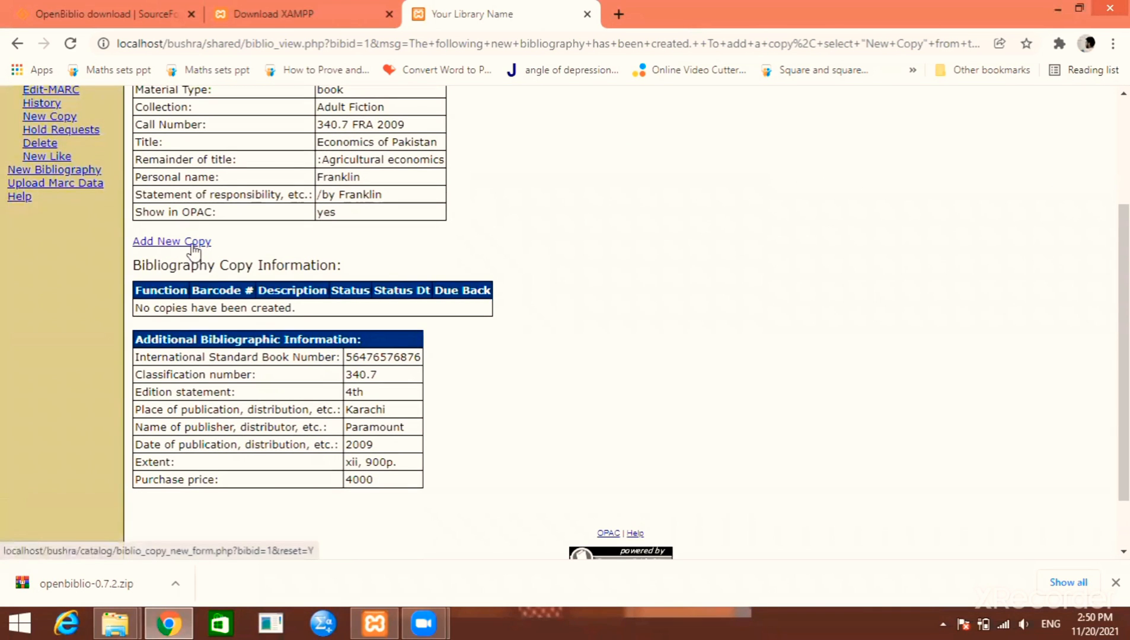
{"action": "left_click", "coordinate": [194, 250]}
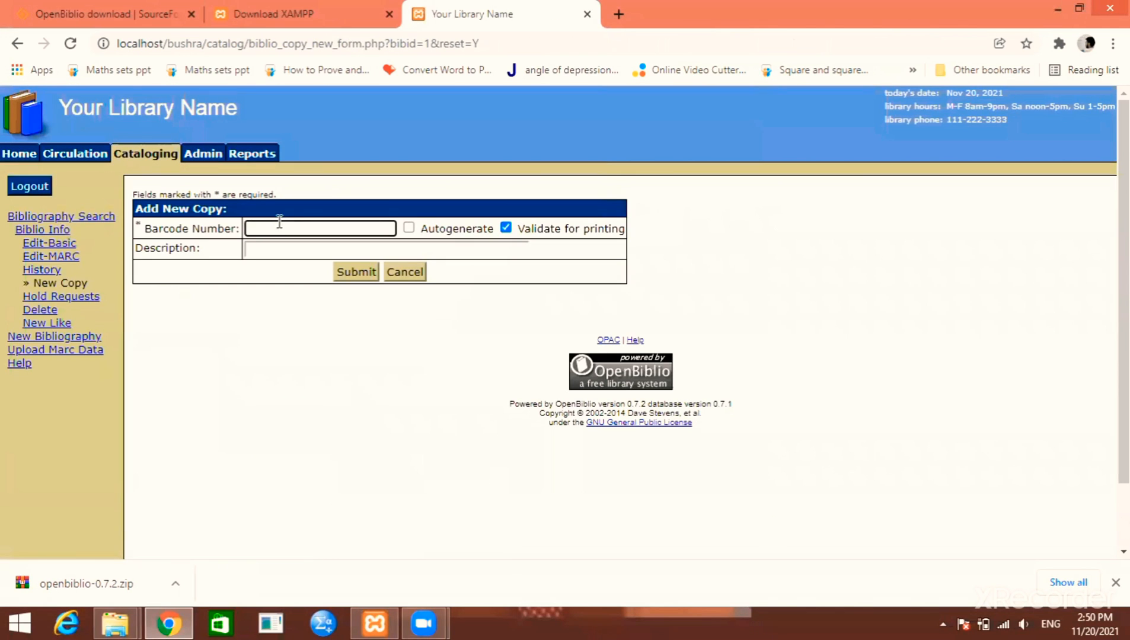
Save a copy with barcode 1 and review it on the bibliography page
{"action": "left_click", "coordinate": [299, 231]}
{"action": "type", "text": "1"}
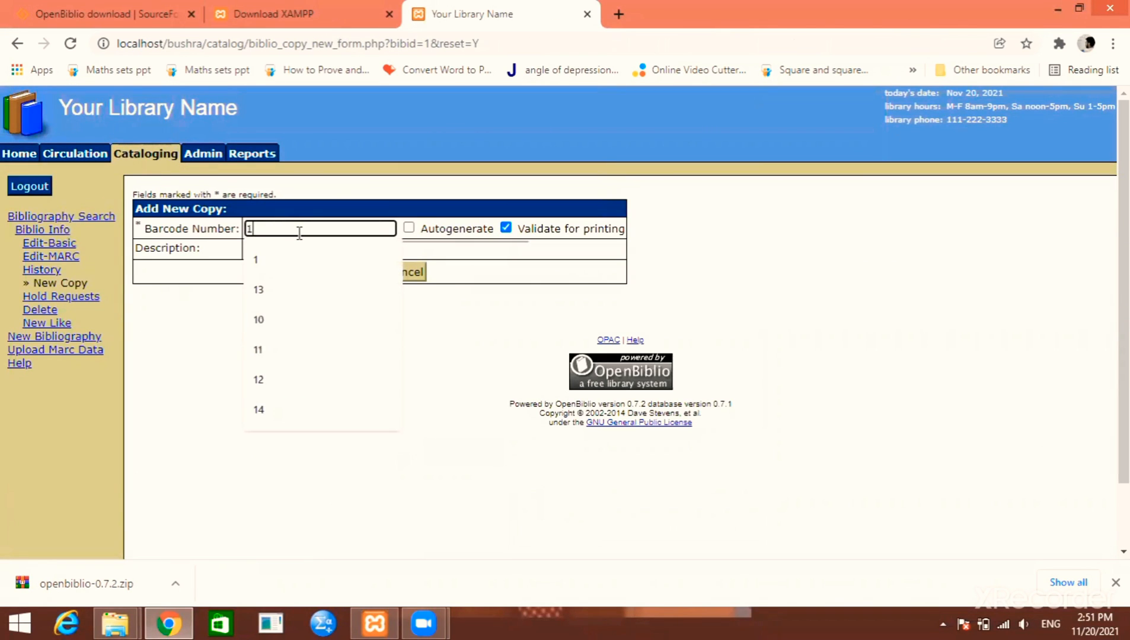
{"action": "left_click", "coordinate": [158, 419]}
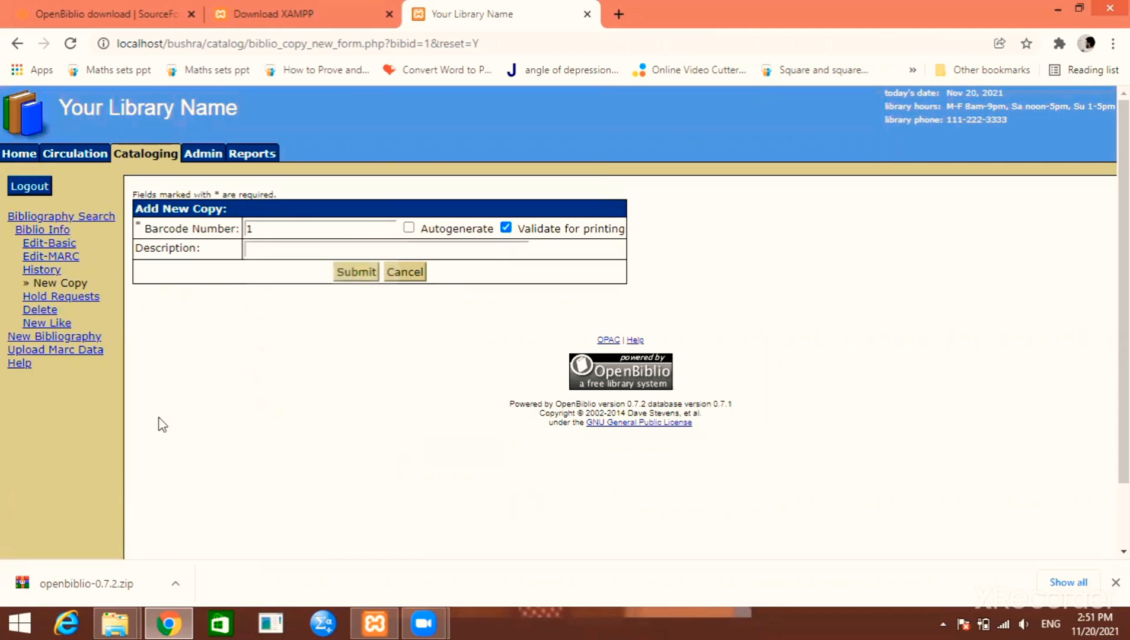
{"action": "left_click", "coordinate": [358, 274]}
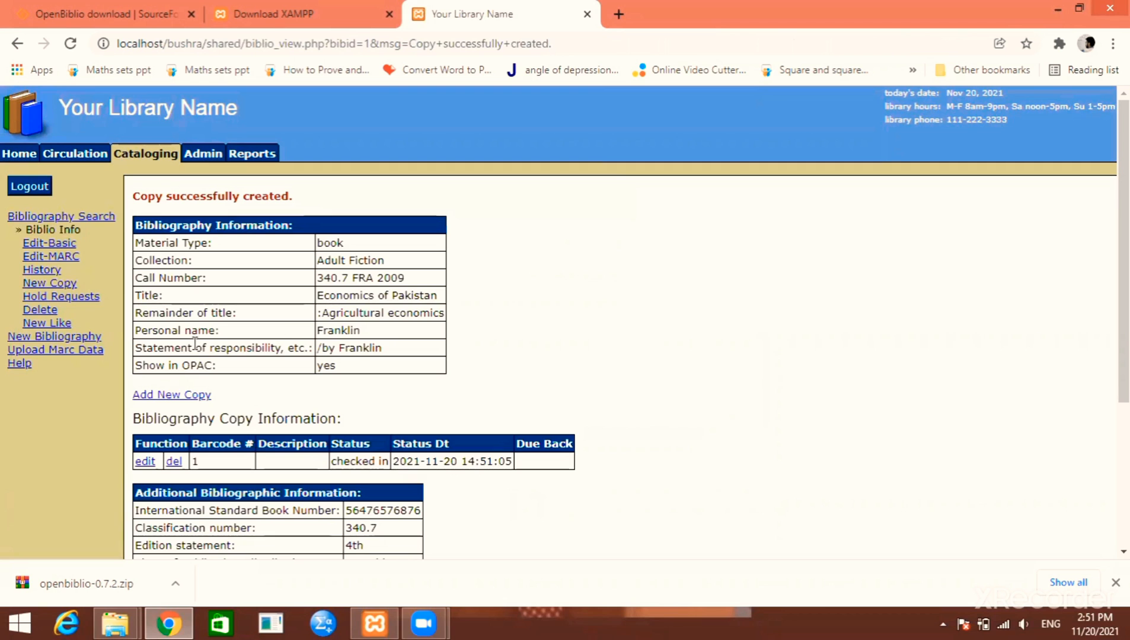
{"action": "scroll", "coordinate": [238, 332], "scroll_direction": "down", "scroll_amount": 4}
{"action": "scroll", "coordinate": [196, 353], "scroll_direction": "up", "scroll_amount": 3}
{"action": "scroll", "coordinate": [195, 353], "scroll_direction": "up", "scroll_amount": 1}
{"action": "scroll", "coordinate": [354, 397], "scroll_direction": "down", "scroll_amount": 5}
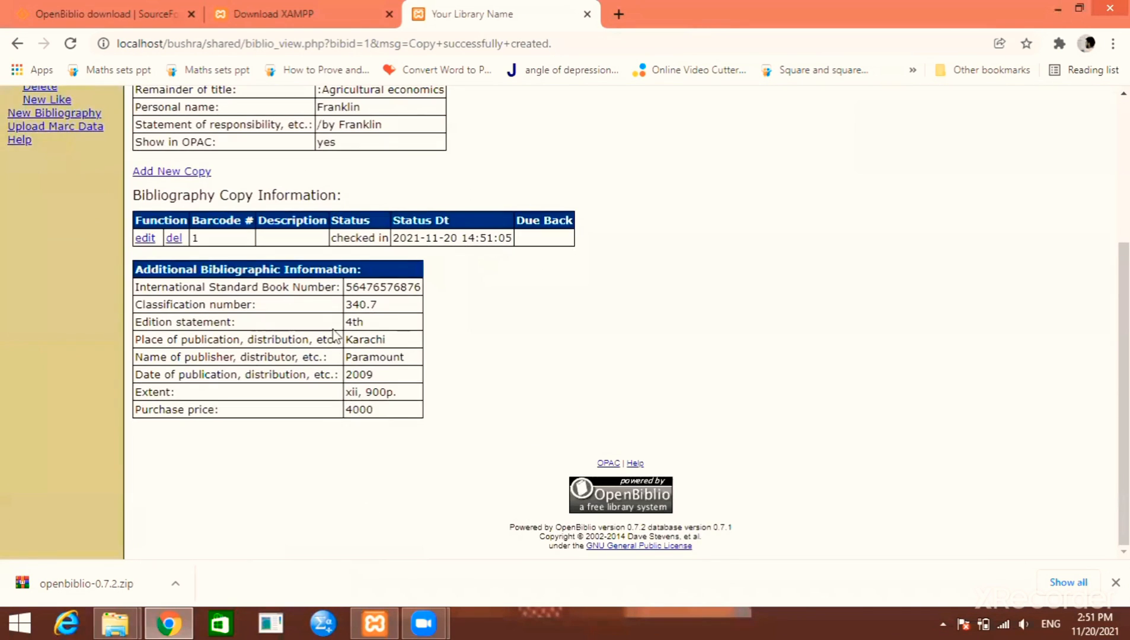
{"action": "scroll", "coordinate": [353, 397], "scroll_direction": "up", "scroll_amount": 5}
{"action": "scroll", "coordinate": [131, 323], "scroll_direction": "down", "scroll_amount": 5}
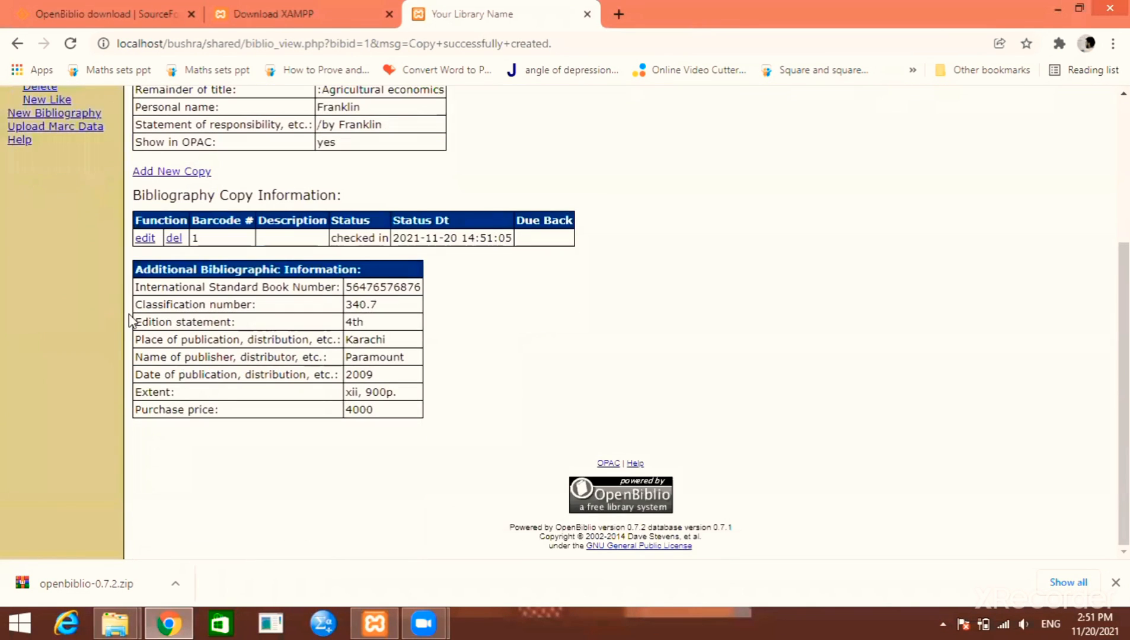
{"action": "scroll", "coordinate": [130, 323], "scroll_direction": "up", "scroll_amount": 5}
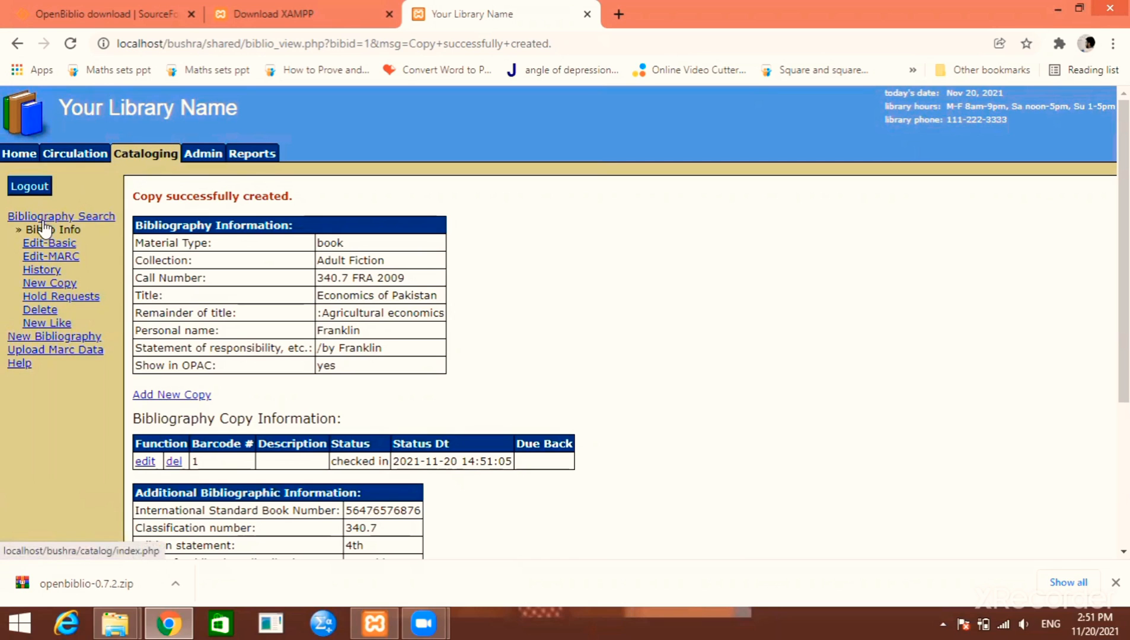
Open the Circulation new member form and keep the classification as adult
{"action": "left_click", "coordinate": [63, 153]}
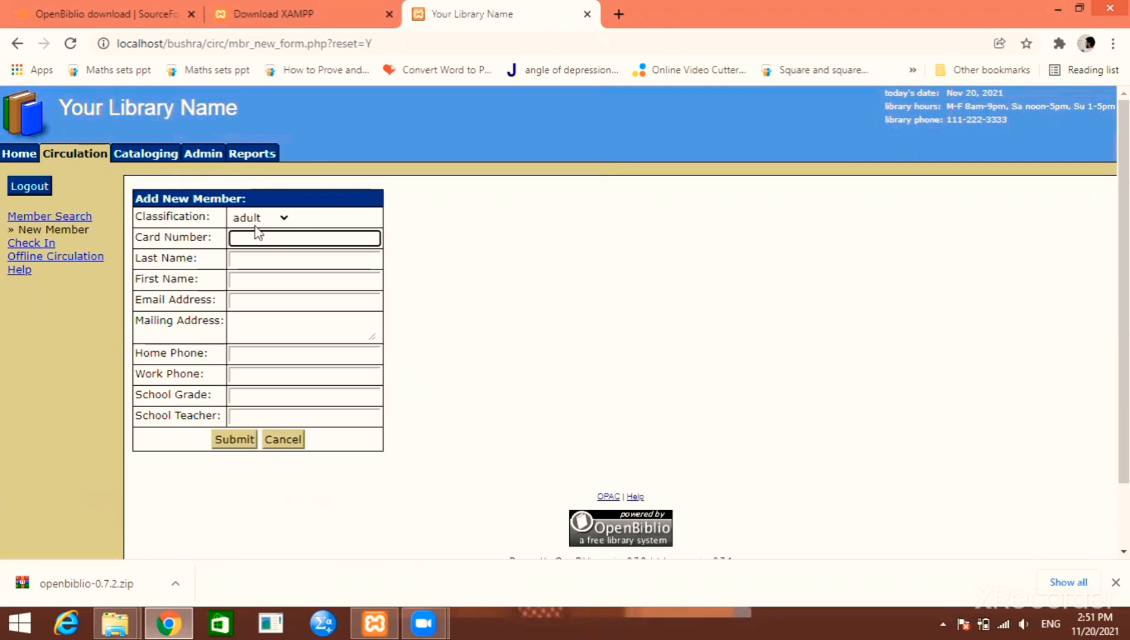
{"action": "left_click", "coordinate": [272, 219]}
{"action": "left_click", "coordinate": [272, 220]}
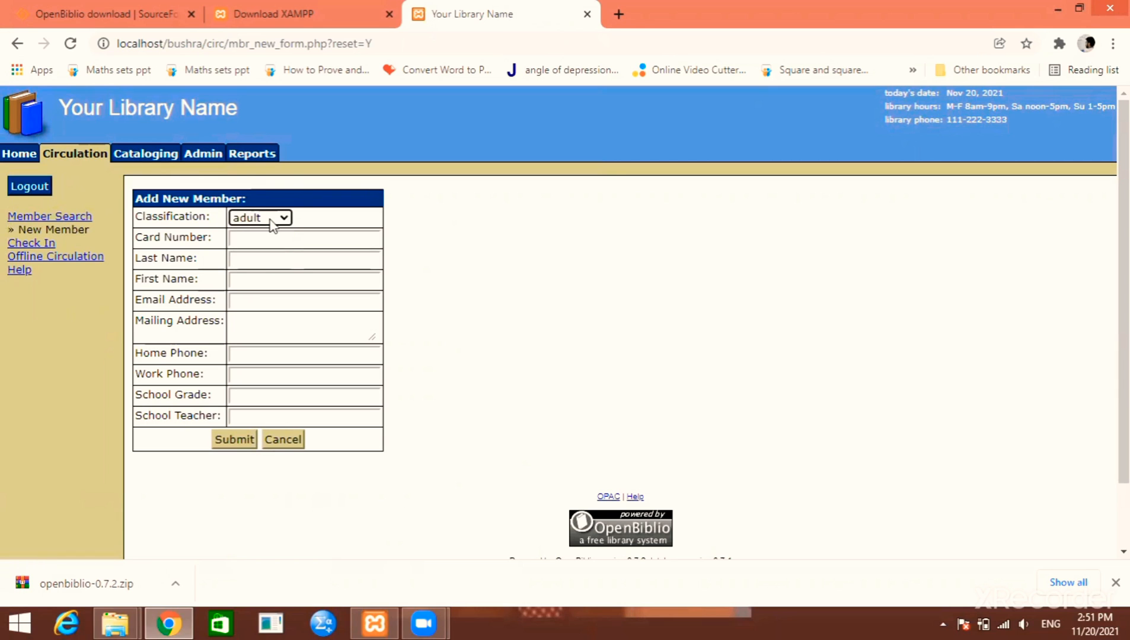
{"action": "left_click", "coordinate": [272, 219]}
{"action": "left_click", "coordinate": [271, 221]}
{"action": "left_click", "coordinate": [271, 221]}
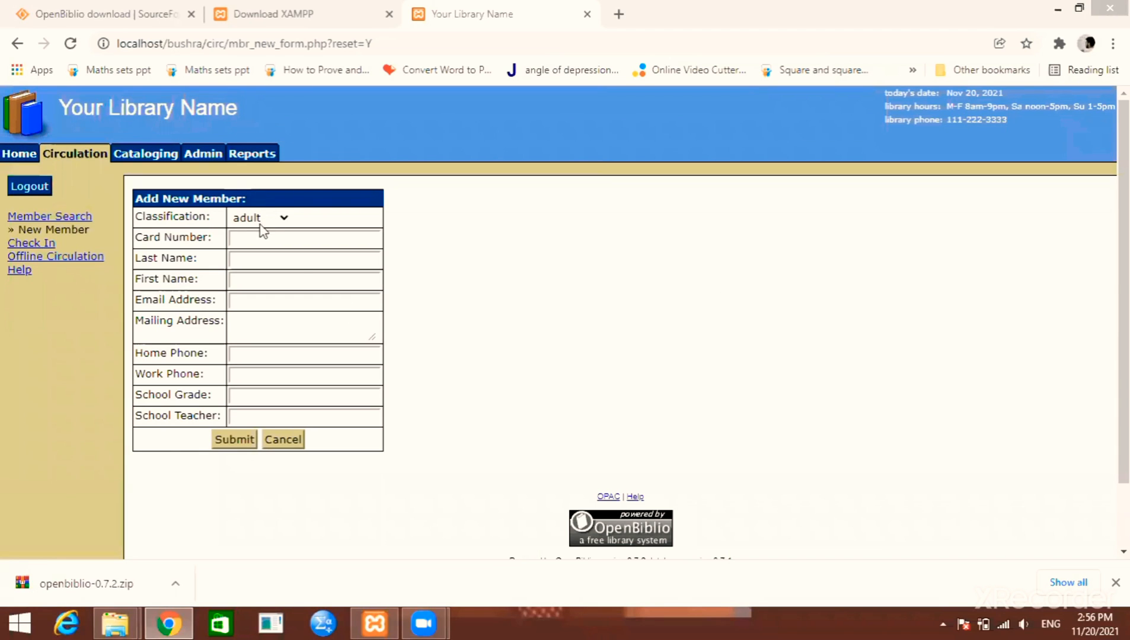
{"action": "left_click", "coordinate": [259, 219]}
{"action": "left_click", "coordinate": [259, 218]}
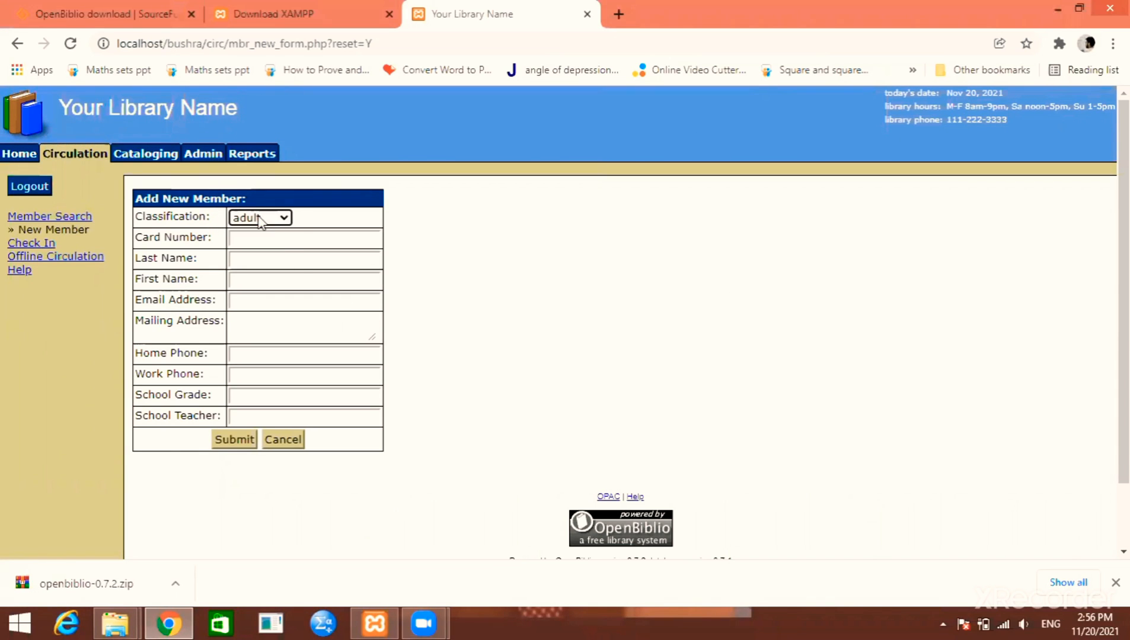
Enter card number 1, the member's last and first names, and their e-mail address
{"action": "left_click", "coordinate": [264, 241]}
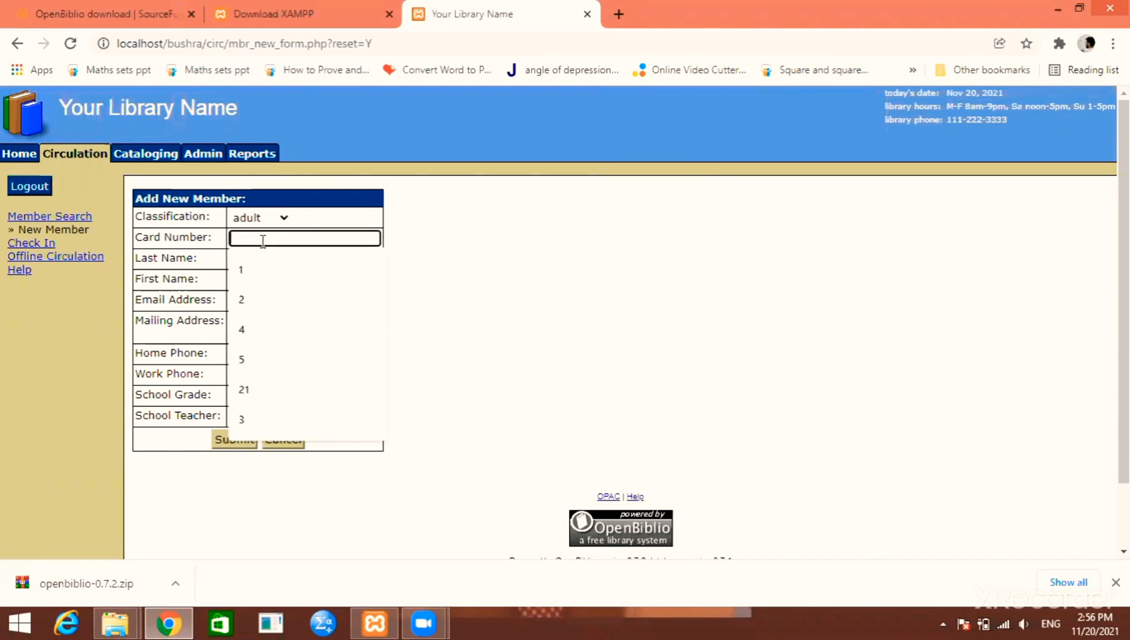
{"action": "type", "text": "1"}
{"action": "key", "text": "Tab"}
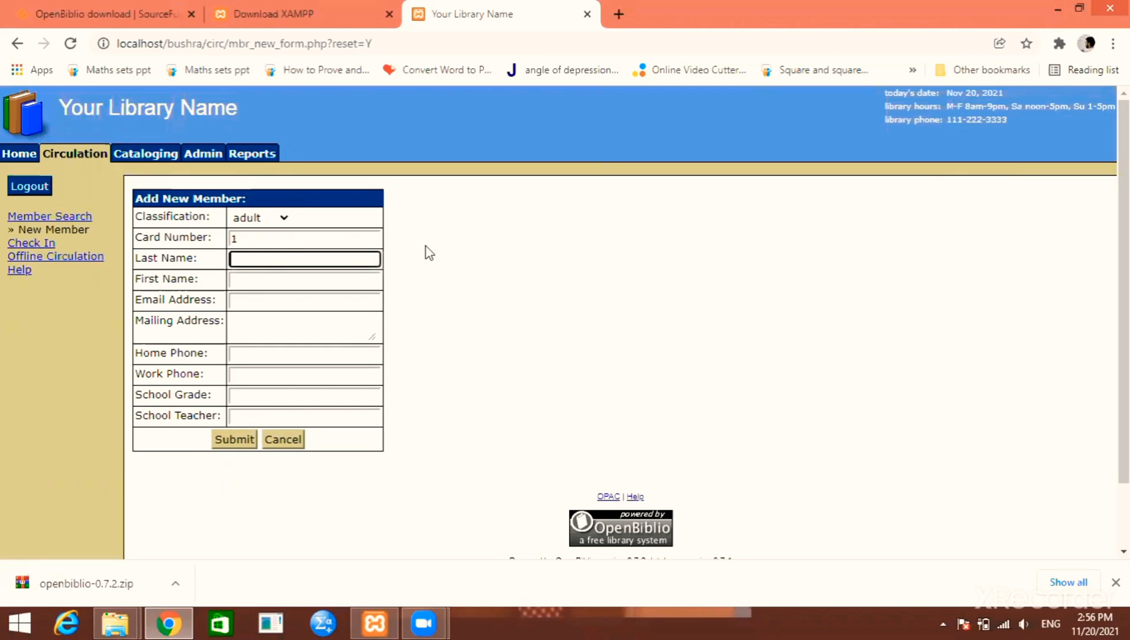
{"action": "key", "text": "Tab"}
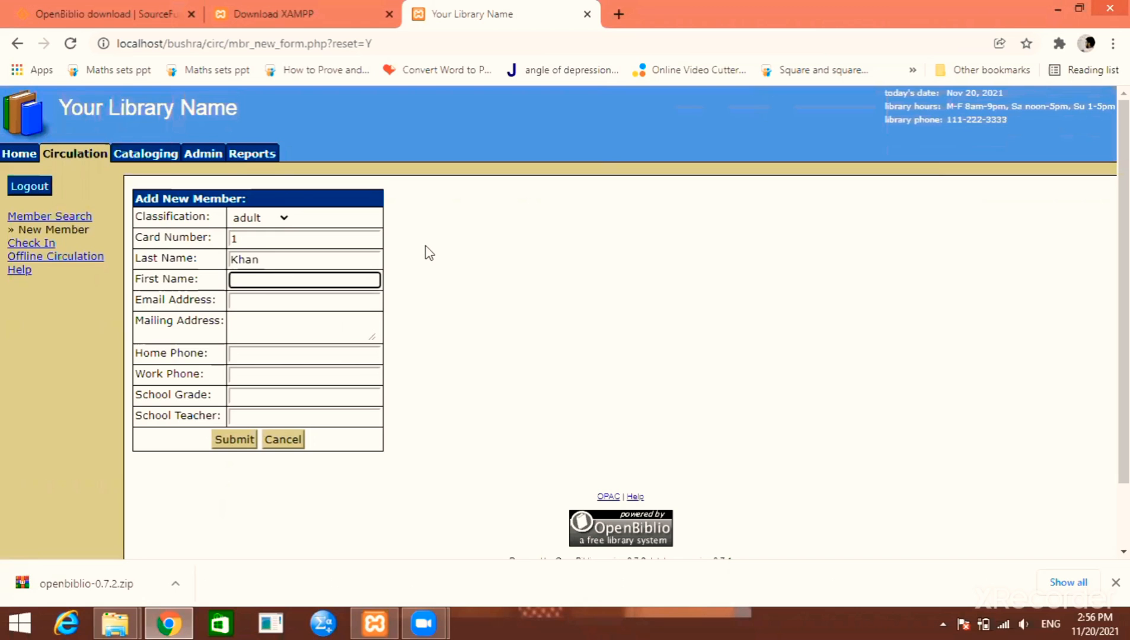
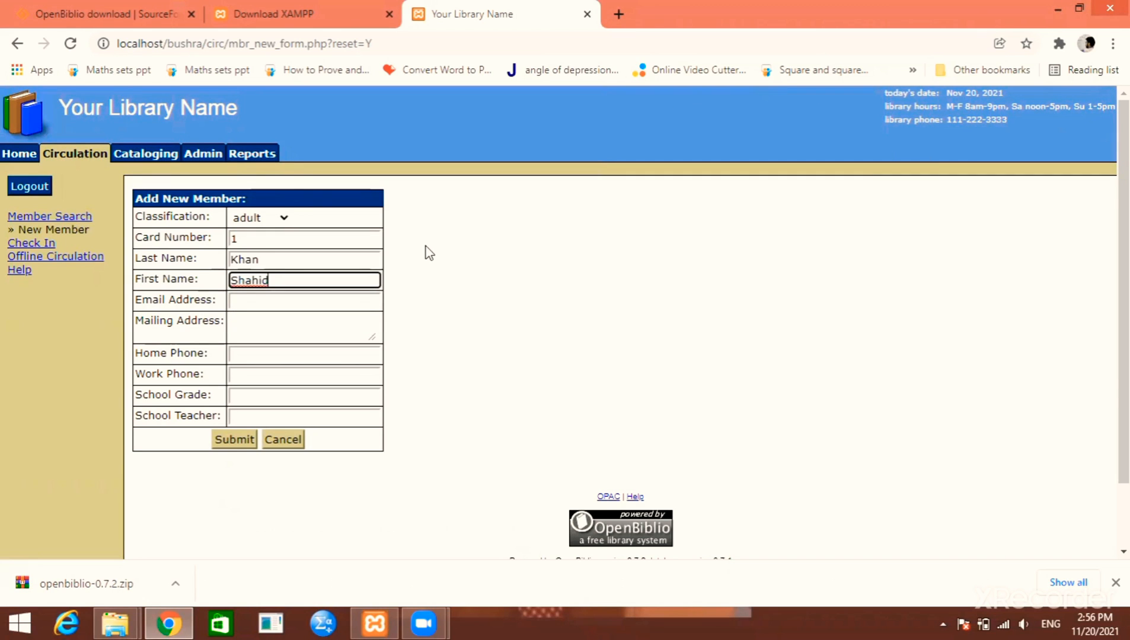
{"action": "key", "text": "Tab"}
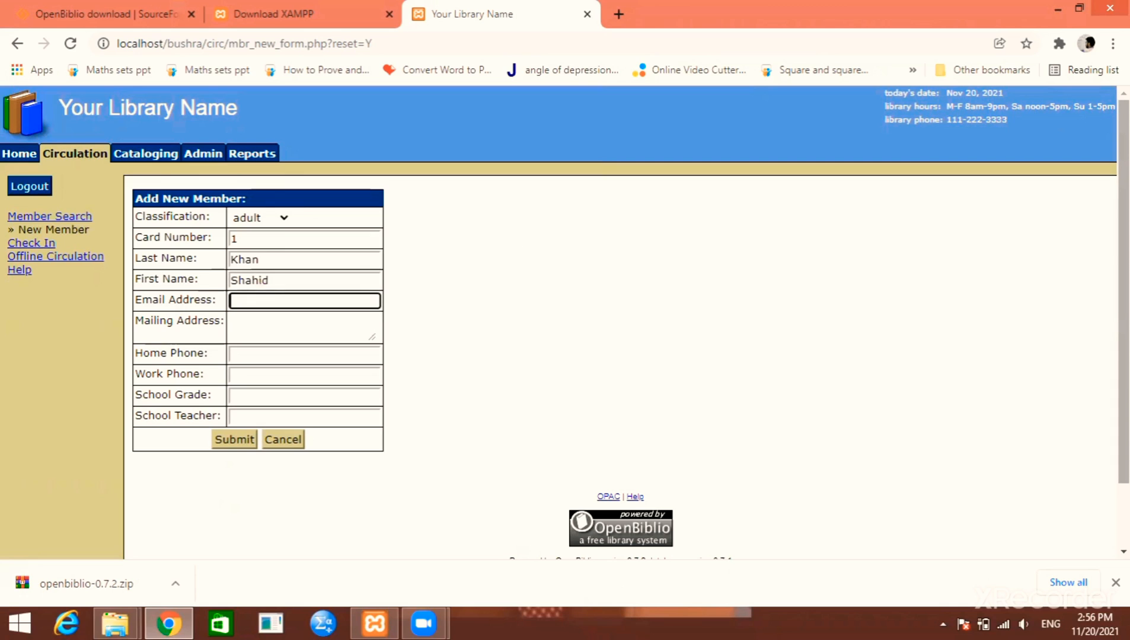
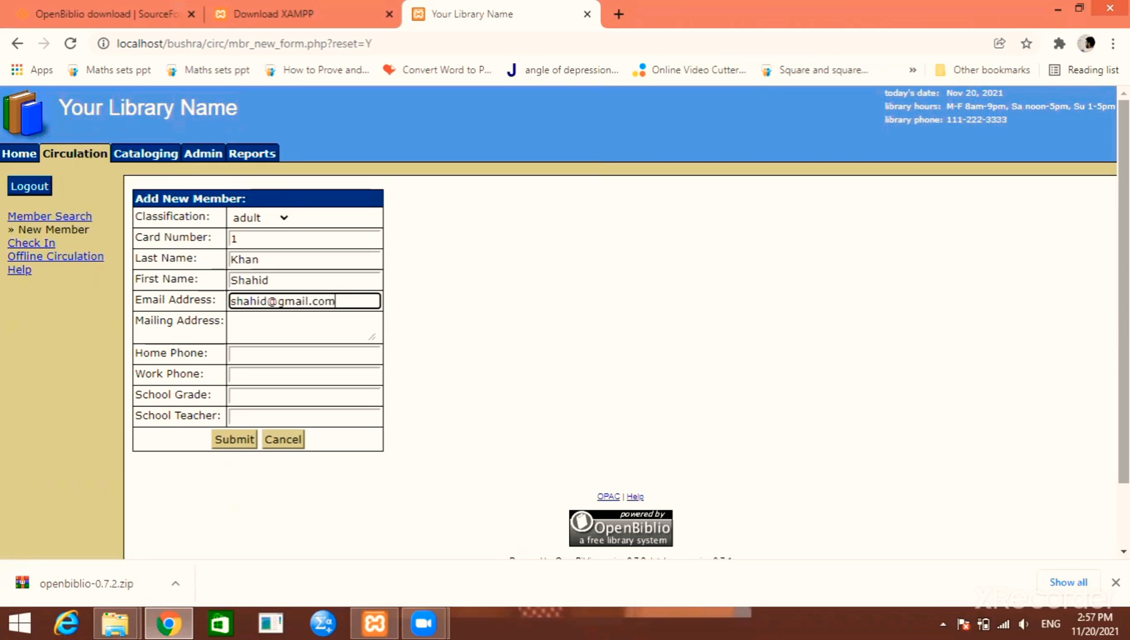
{"action": "key", "text": "Tab"}
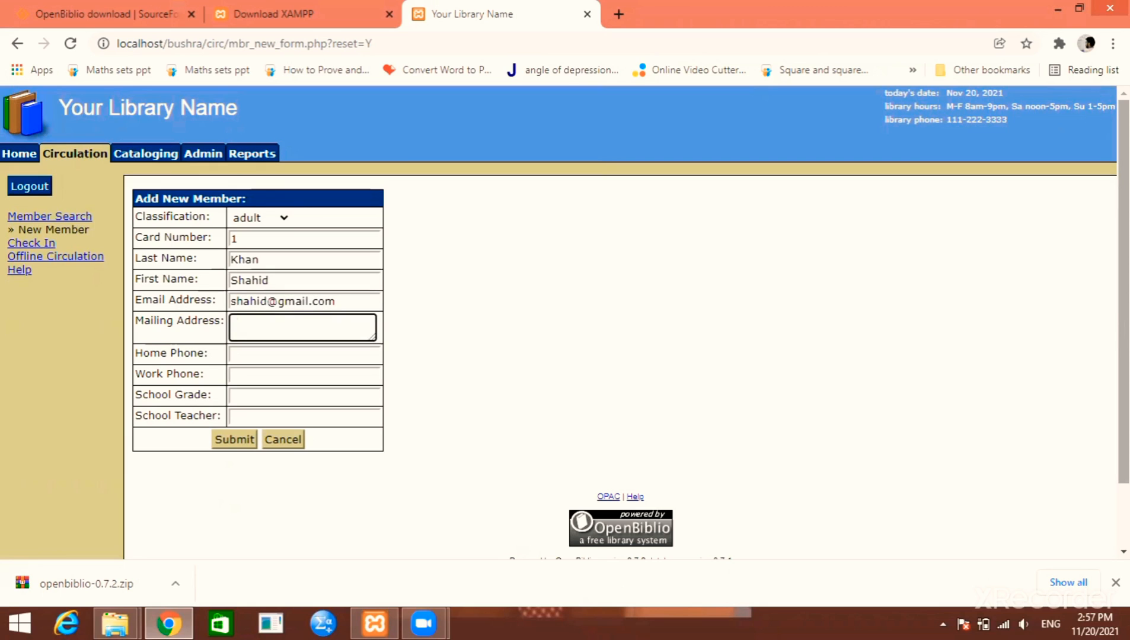
{"action": "key", "text": "Tab"}
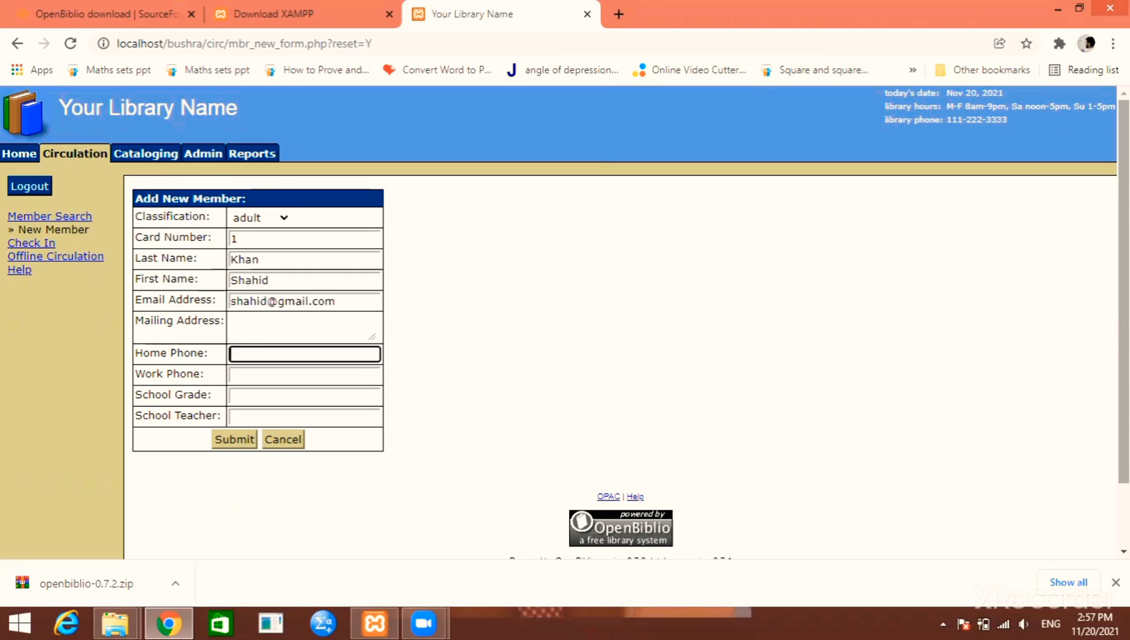
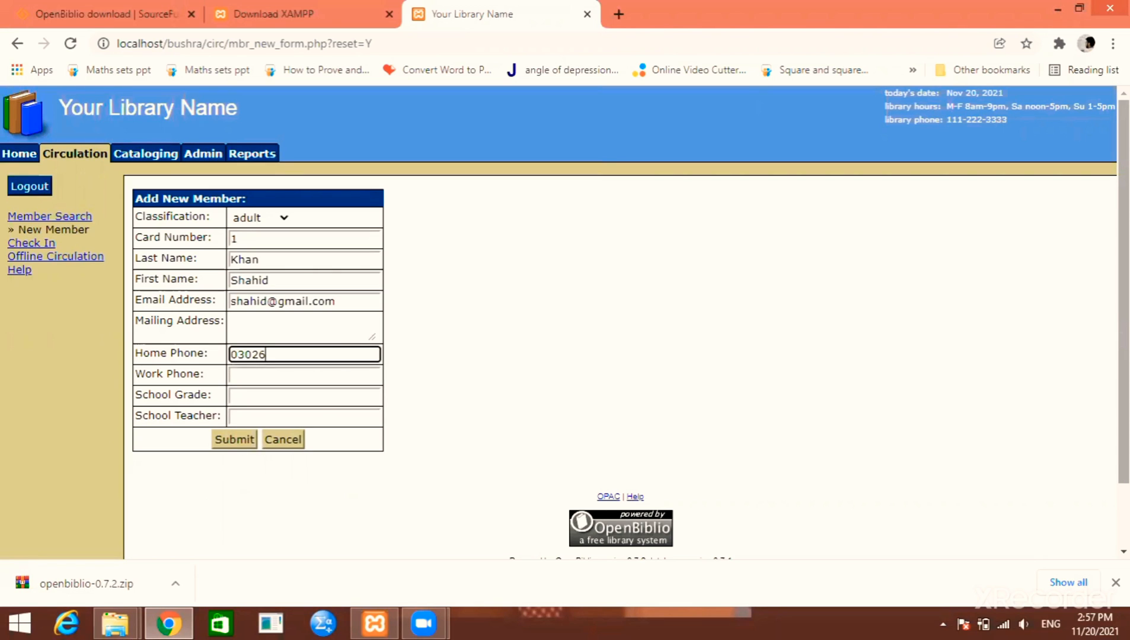
Add the member's home phone, school grade IX and teacher name, then submit
{"action": "key", "text": "Tab"}
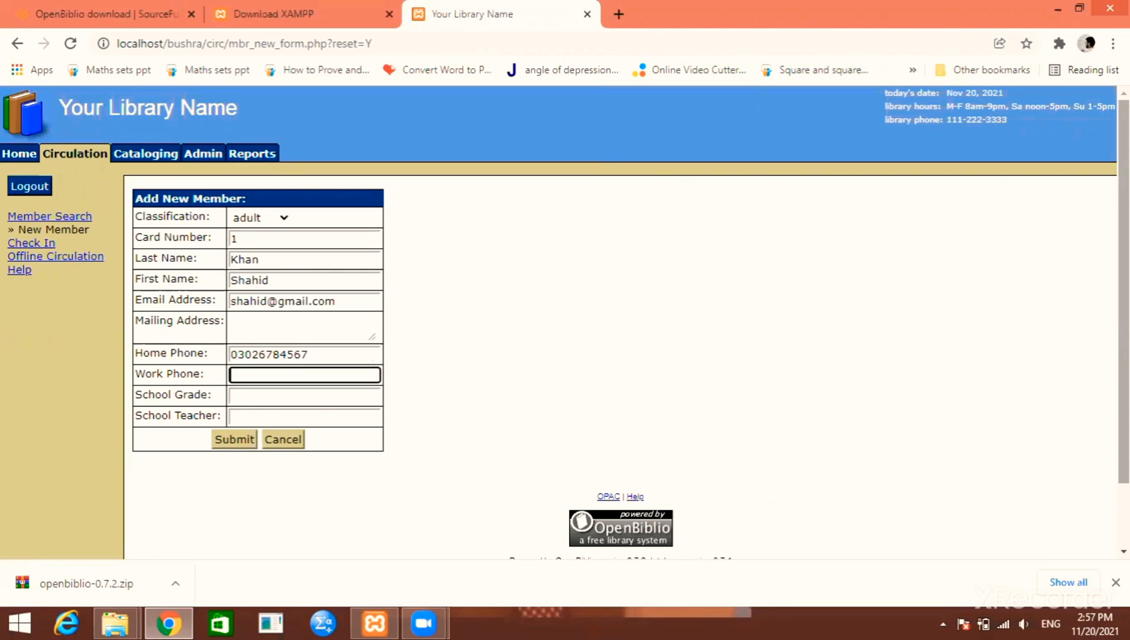
{"action": "key", "text": "Tab"}
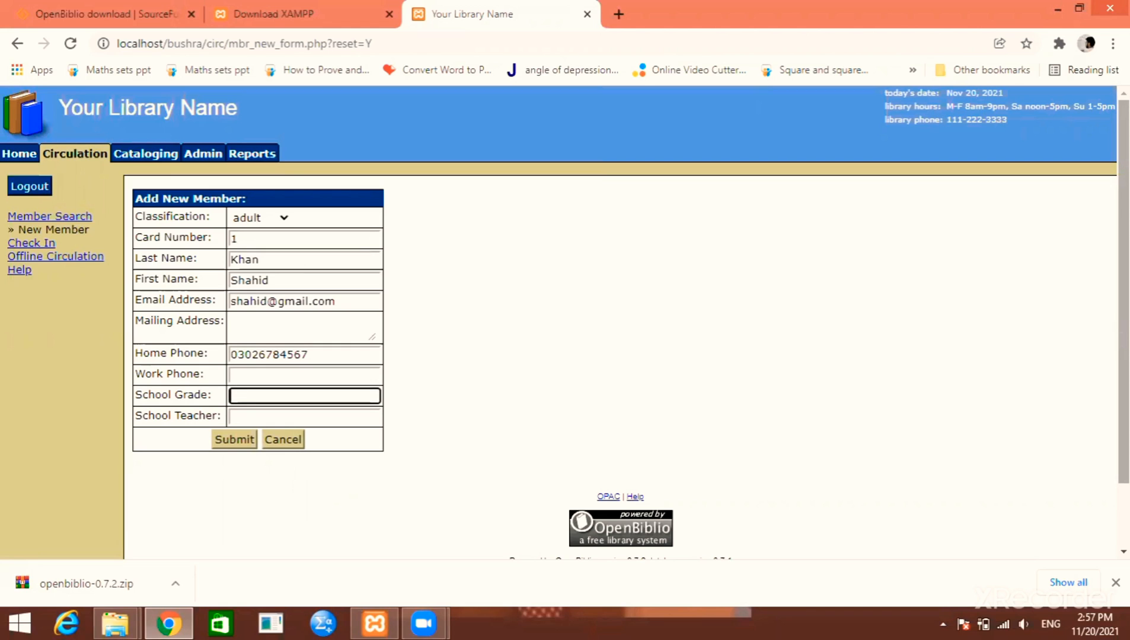
{"action": "type", "text": "IX"}
{"action": "key", "text": "Tab"}
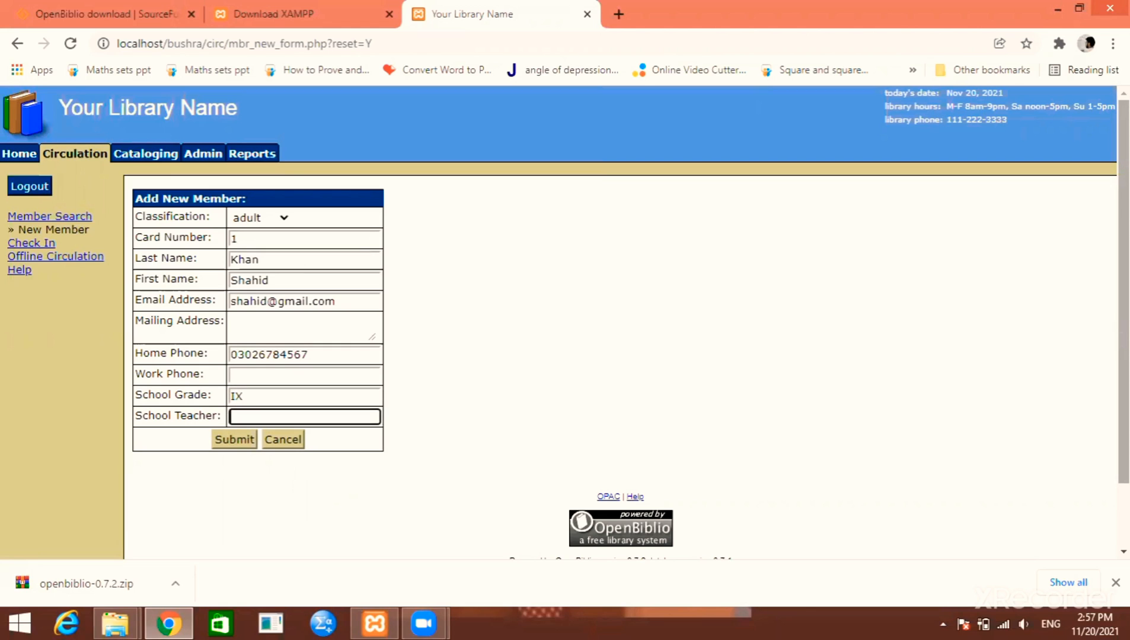
{"action": "type", "text": "S"}
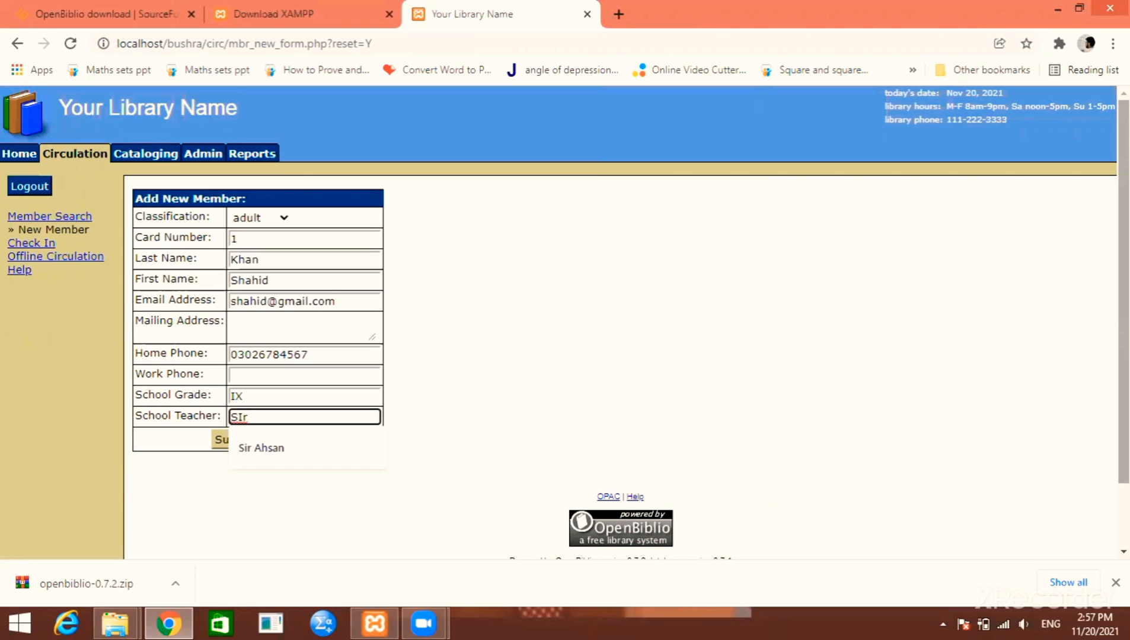
{"action": "type", "text": "ir Ahsan"}
{"action": "key", "text": "Tab"}
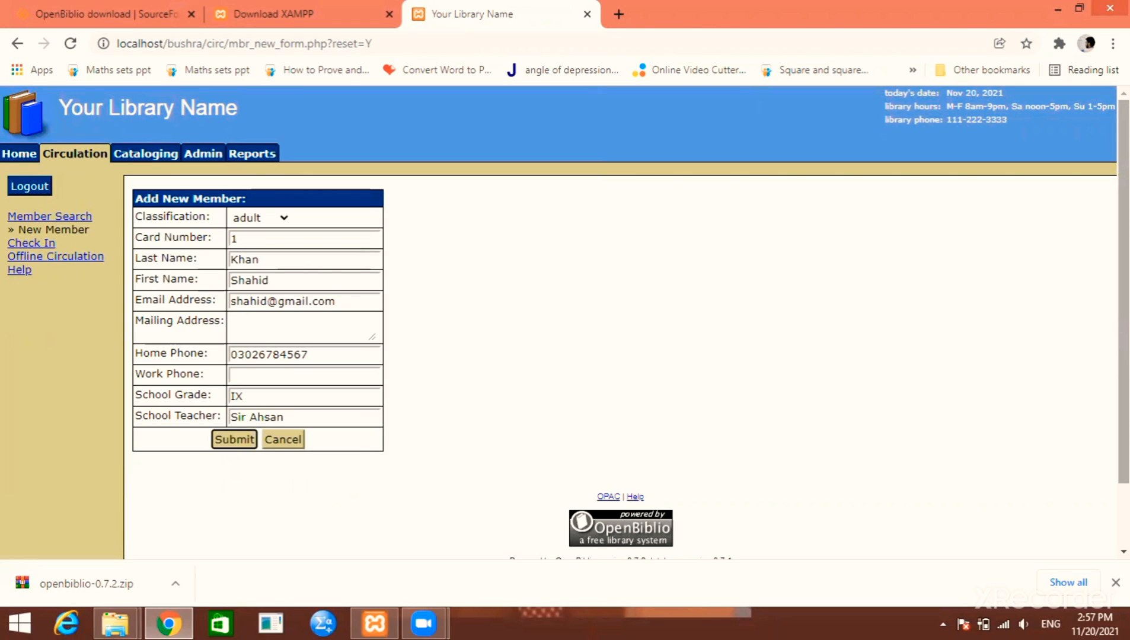
{"action": "key", "text": "Return"}
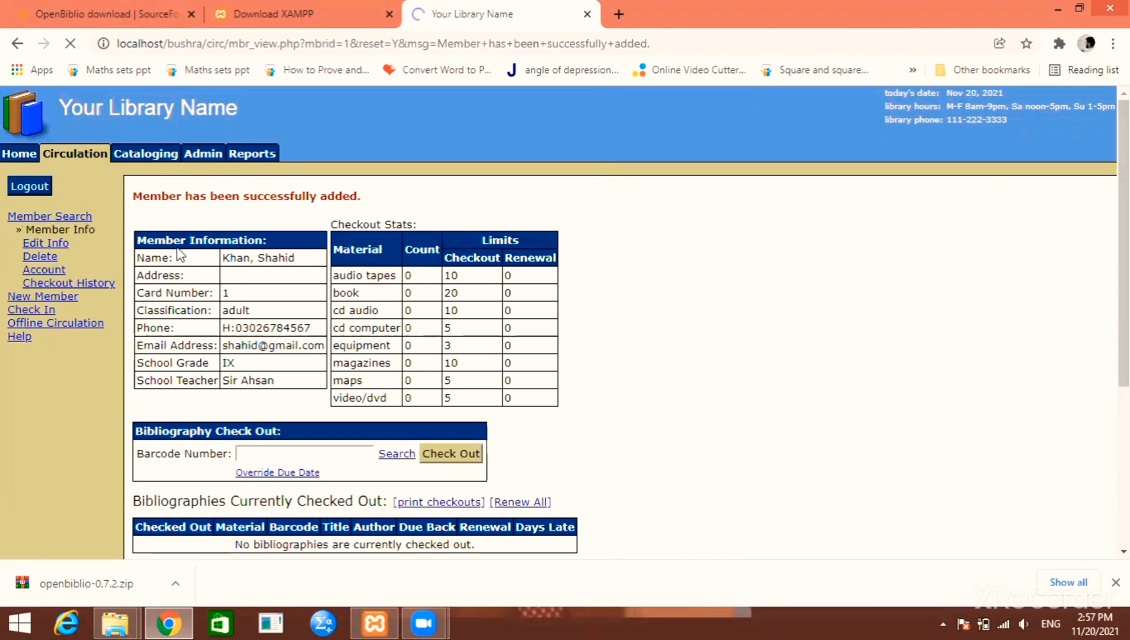
Search Cataloging for barcode 1, review Economics of Pakistan, then go to Circulation
{"action": "scroll", "coordinate": [153, 215], "scroll_direction": "down", "scroll_amount": 5}
{"action": "scroll", "coordinate": [153, 215], "scroll_direction": "up", "scroll_amount": 5}
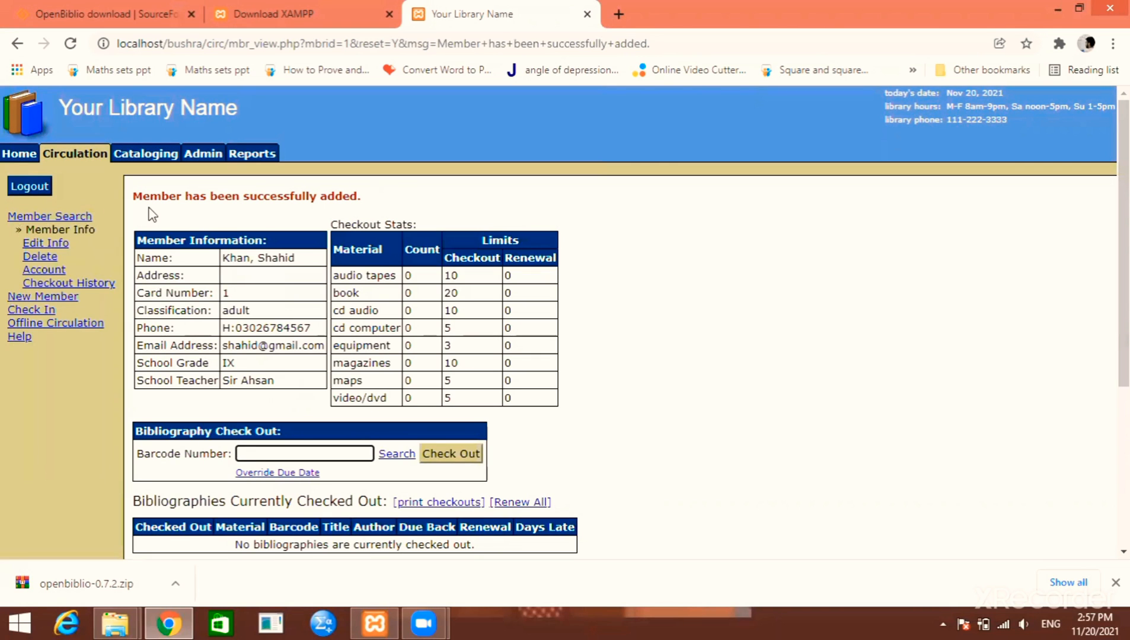
{"action": "left_click", "coordinate": [133, 157]}
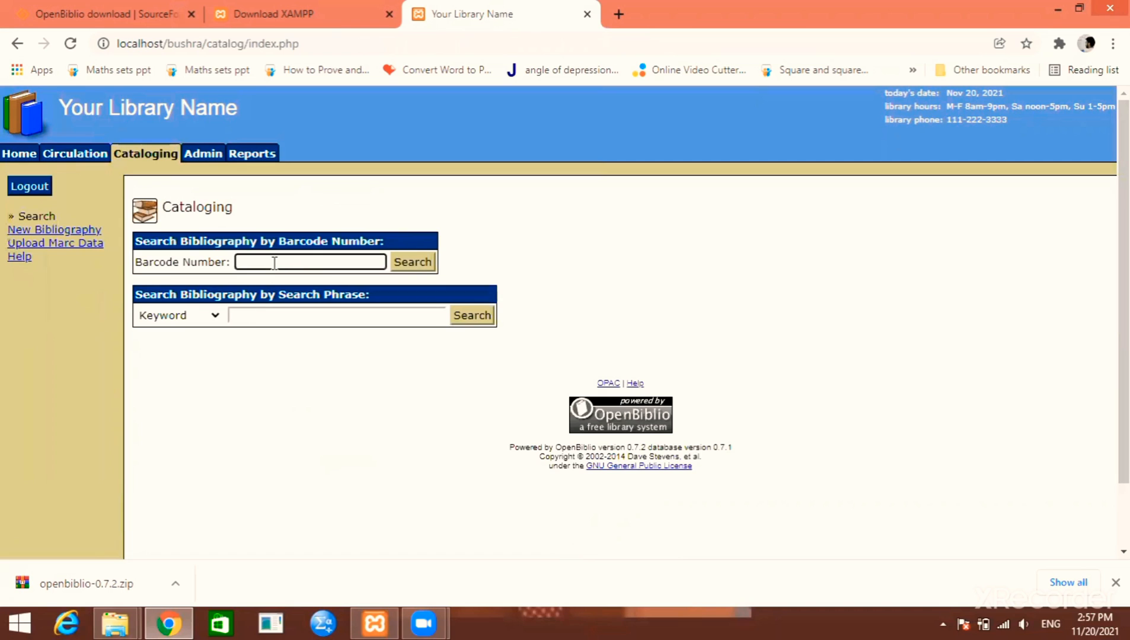
{"action": "left_click", "coordinate": [274, 263]}
{"action": "type", "text": "1"}
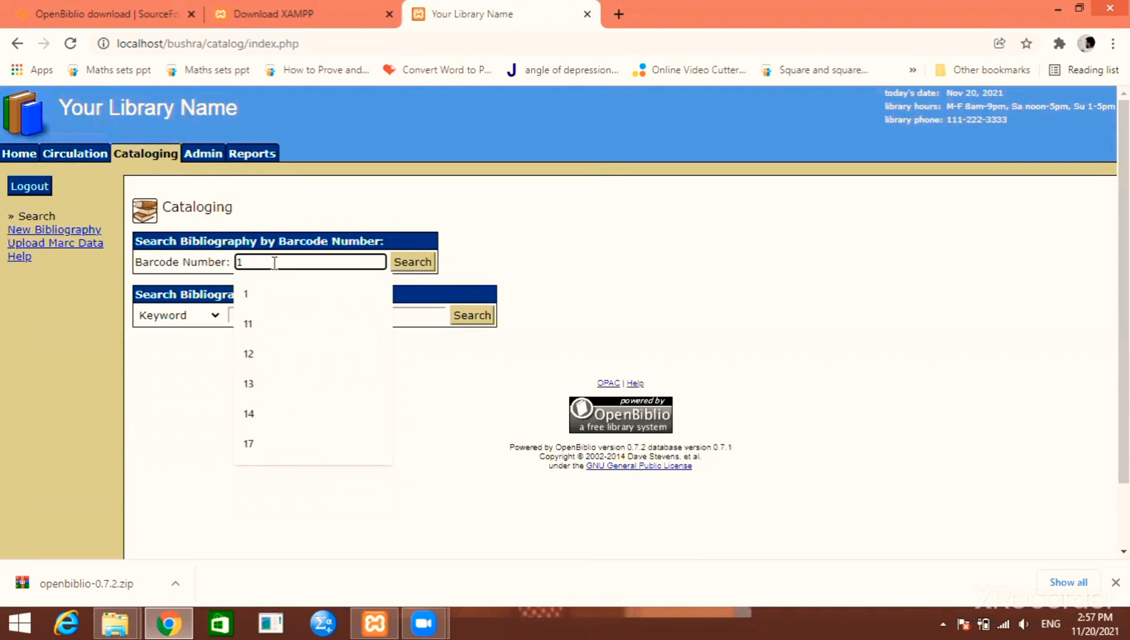
{"action": "key", "text": "Return"}
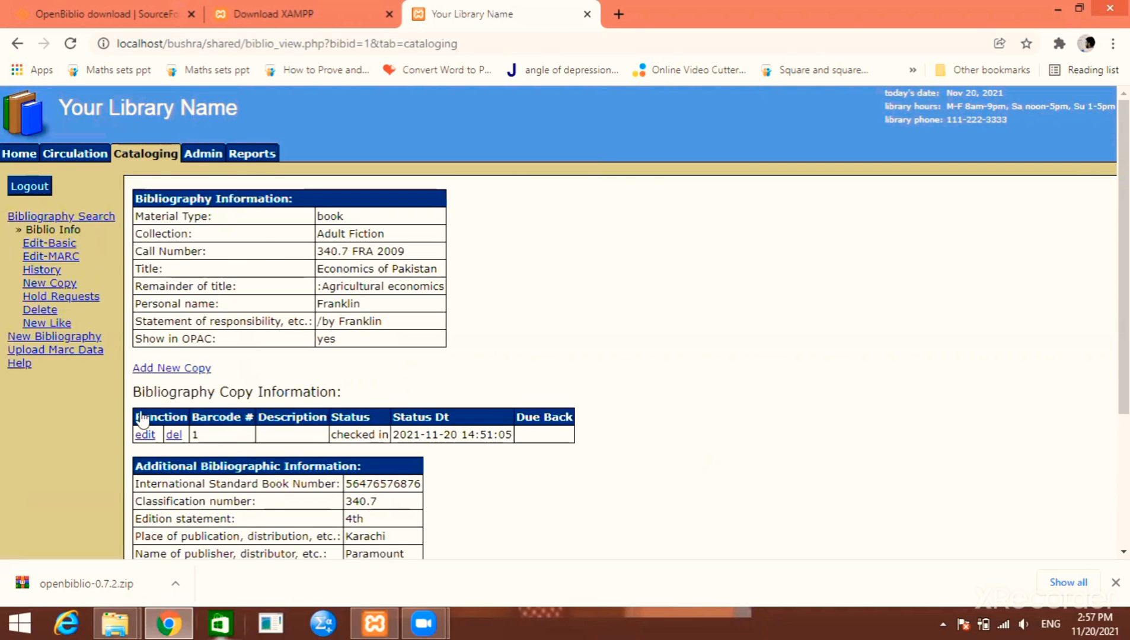
{"action": "scroll", "coordinate": [216, 378], "scroll_direction": "down", "scroll_amount": 3}
{"action": "scroll", "coordinate": [119, 266], "scroll_direction": "up", "scroll_amount": 3}
{"action": "left_click", "coordinate": [88, 161]}
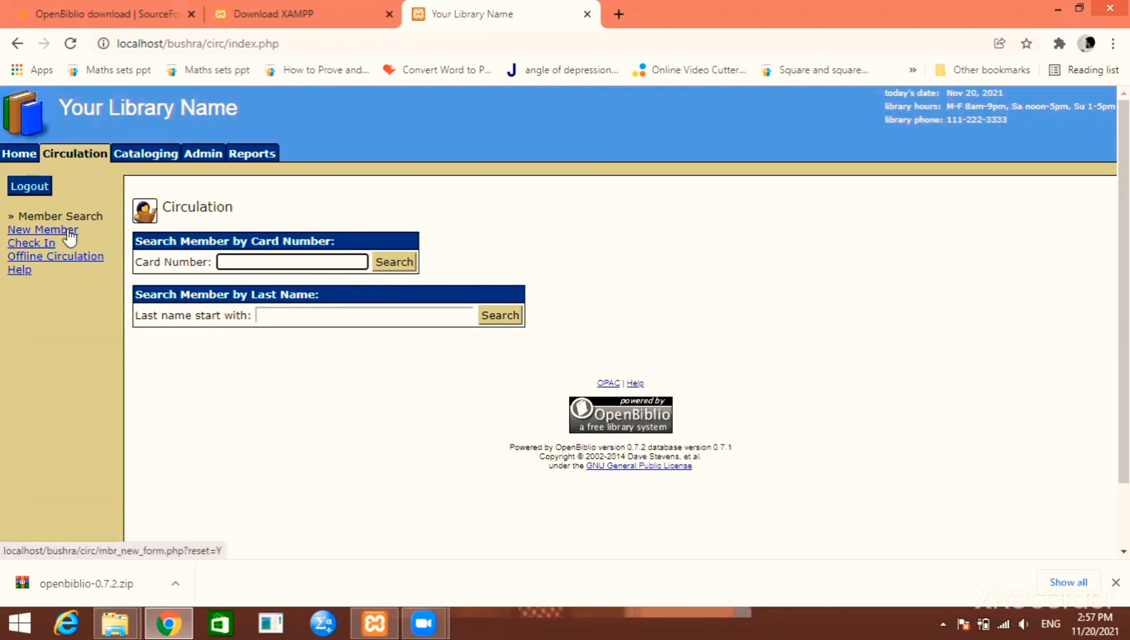
Look up the member with card number 1
{"action": "left_click", "coordinate": [226, 262]}
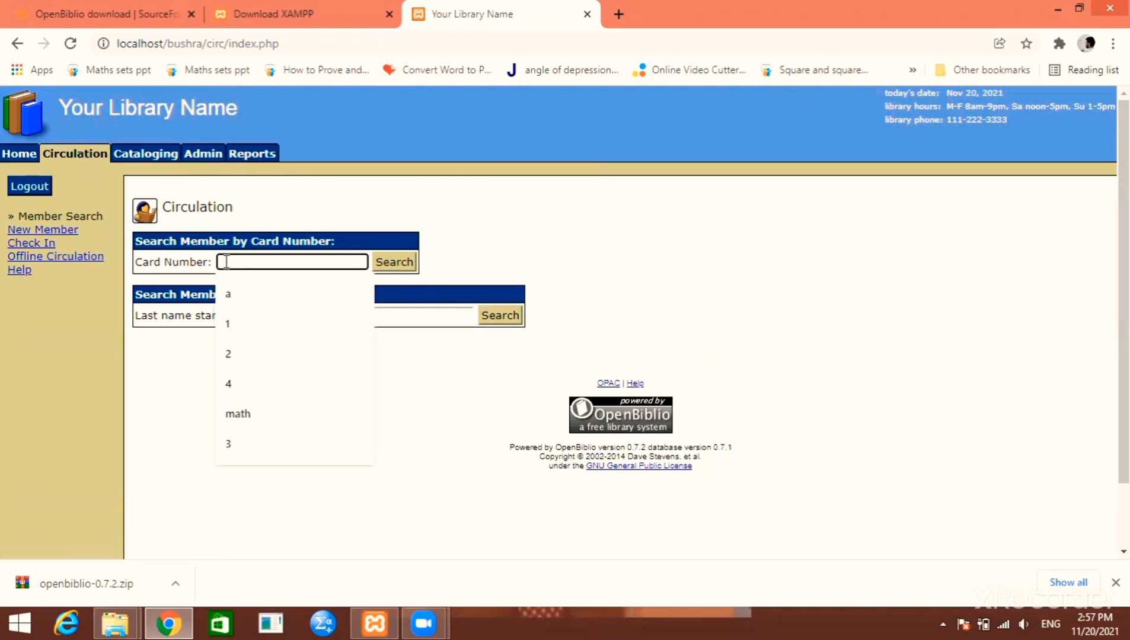
{"action": "type", "text": "1"}
{"action": "key", "text": "Return"}
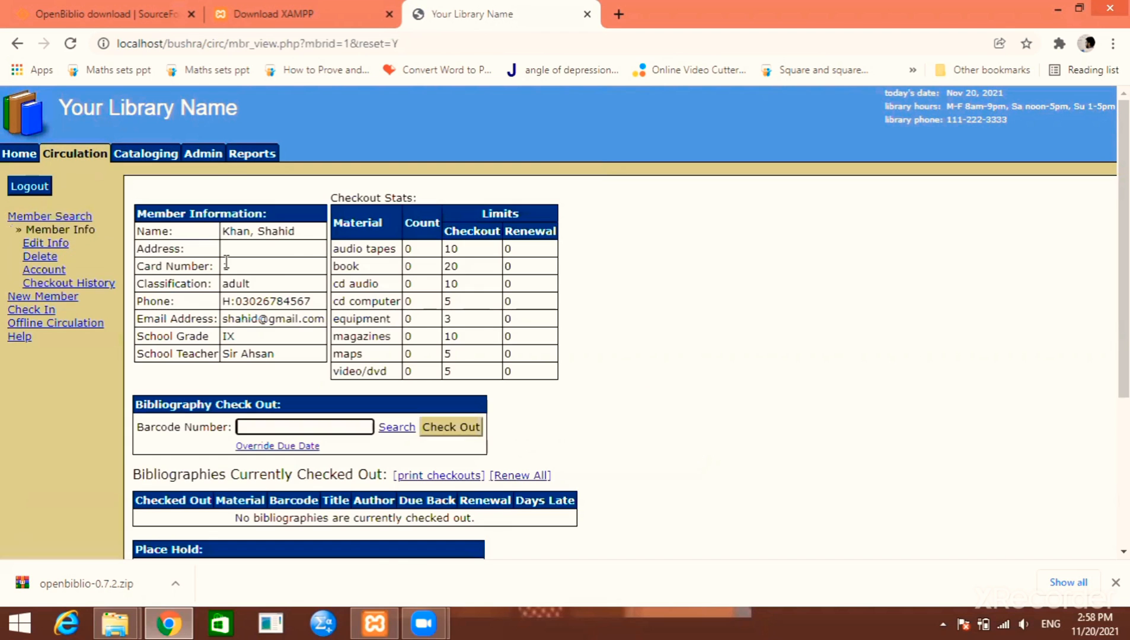
{"action": "scroll", "coordinate": [206, 263], "scroll_direction": "down", "scroll_amount": 3}
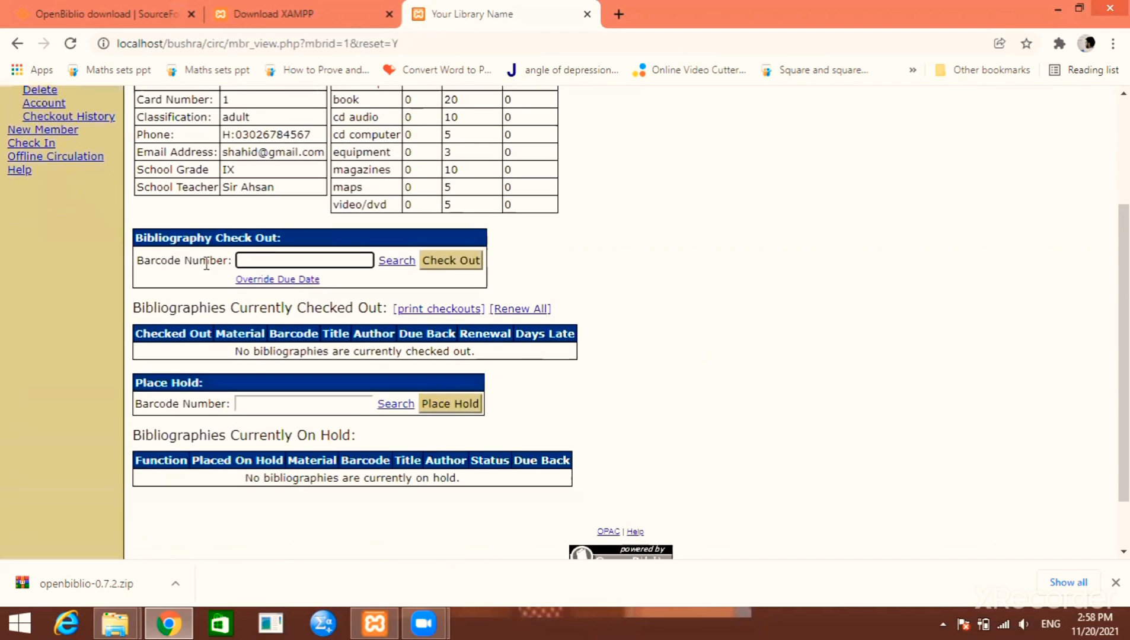
Try checking out barcode 1, note the earlier-date error, and check the system clock
{"action": "left_click", "coordinate": [278, 260]}
{"action": "type", "text": "1"}
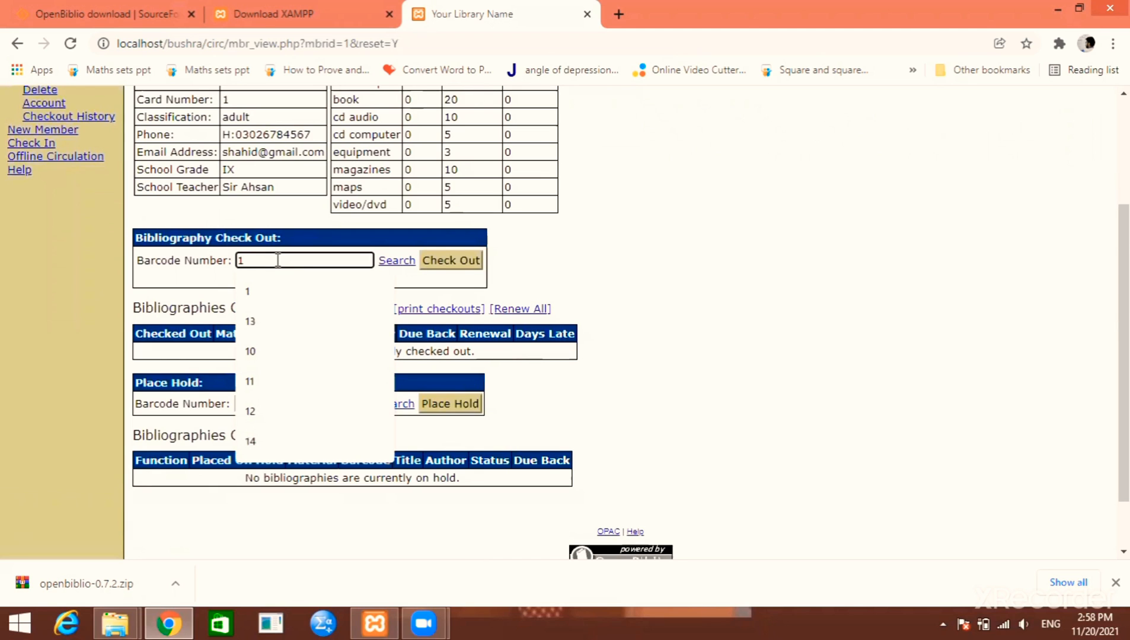
{"action": "key", "text": "Return"}
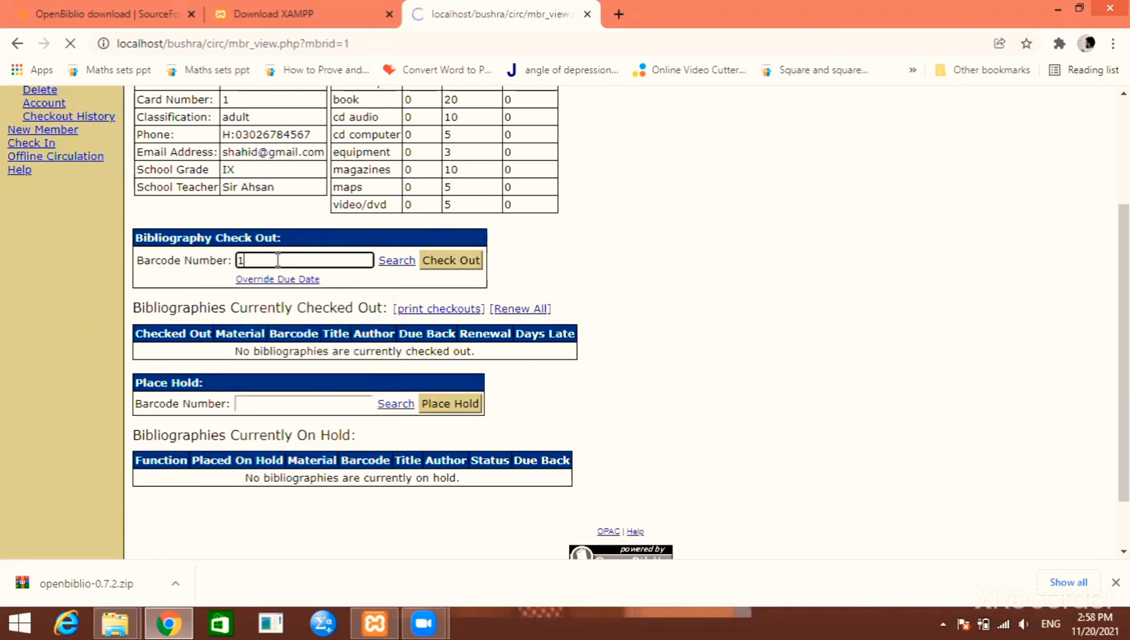
{"action": "scroll", "coordinate": [278, 259], "scroll_direction": "down", "scroll_amount": 3}
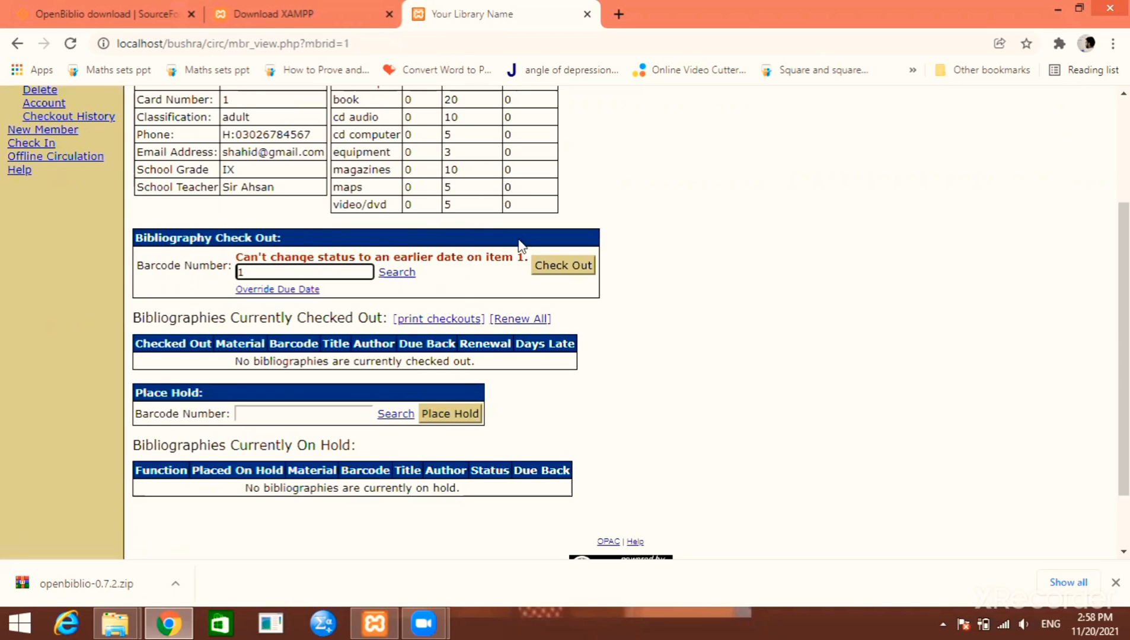
{"action": "left_click_drag", "start_coordinate": [524, 257], "coordinate": [241, 254]}
{"action": "left_click", "coordinate": [241, 255]}
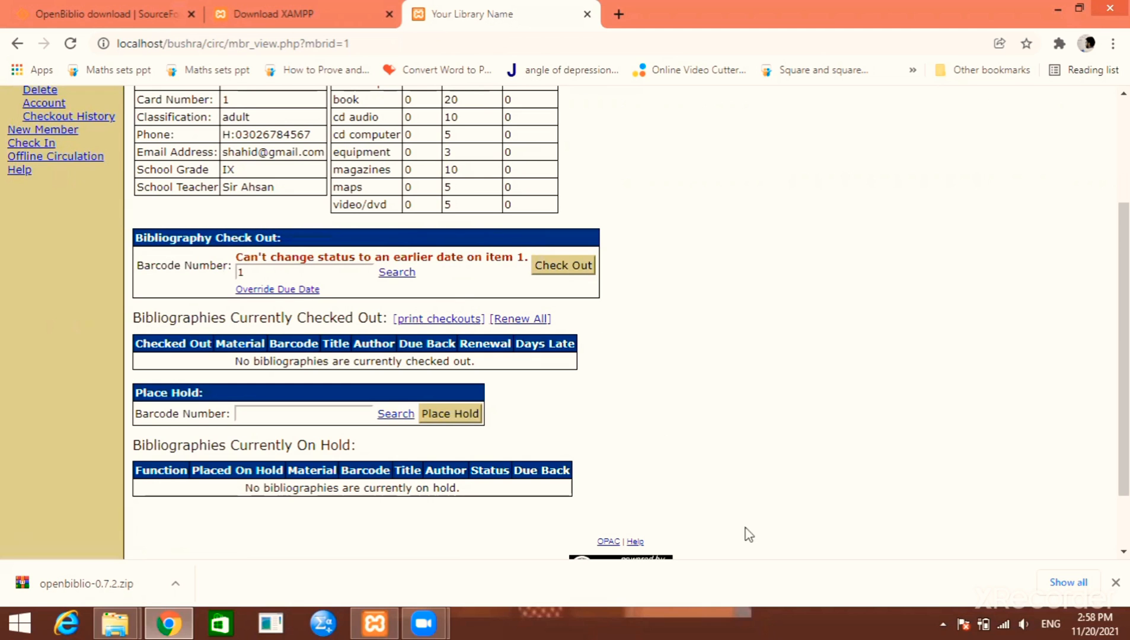
{"action": "left_click", "coordinate": [1094, 624]}
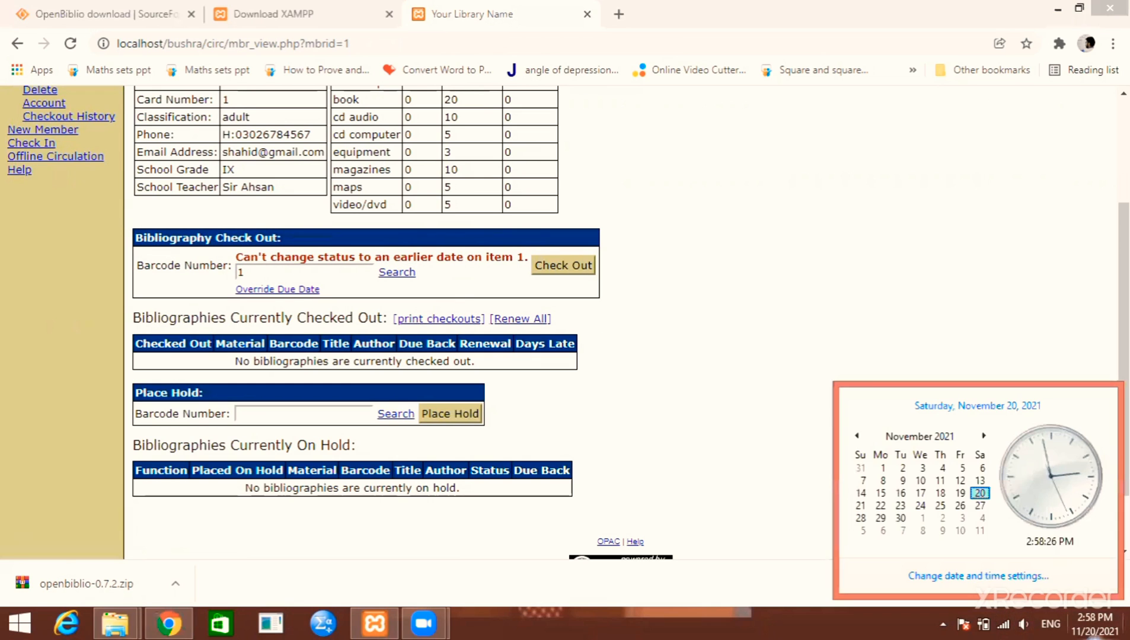
Advance the Windows system date from November 20 to November 22, 2021
{"action": "left_click", "coordinate": [989, 577]}
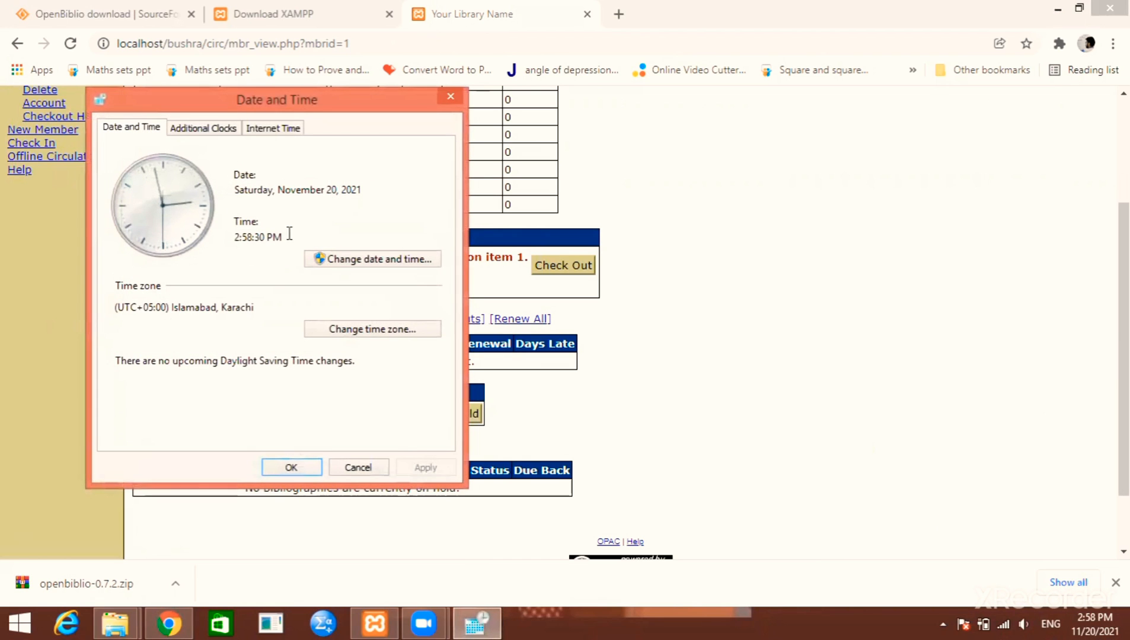
{"action": "left_click", "coordinate": [400, 259]}
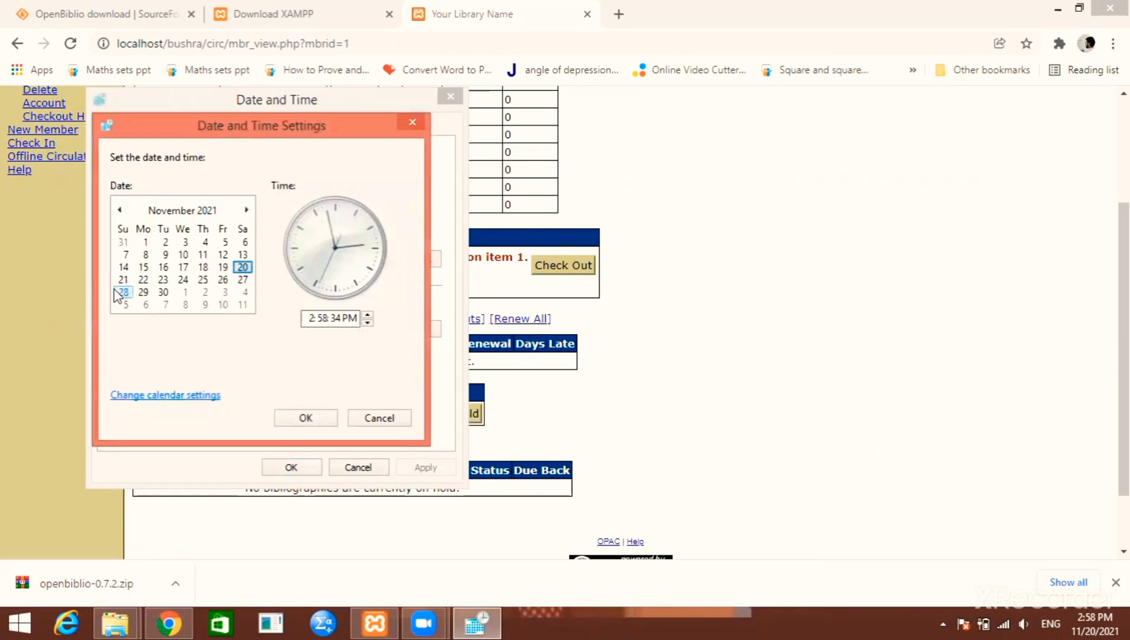
{"action": "left_click", "coordinate": [143, 279]}
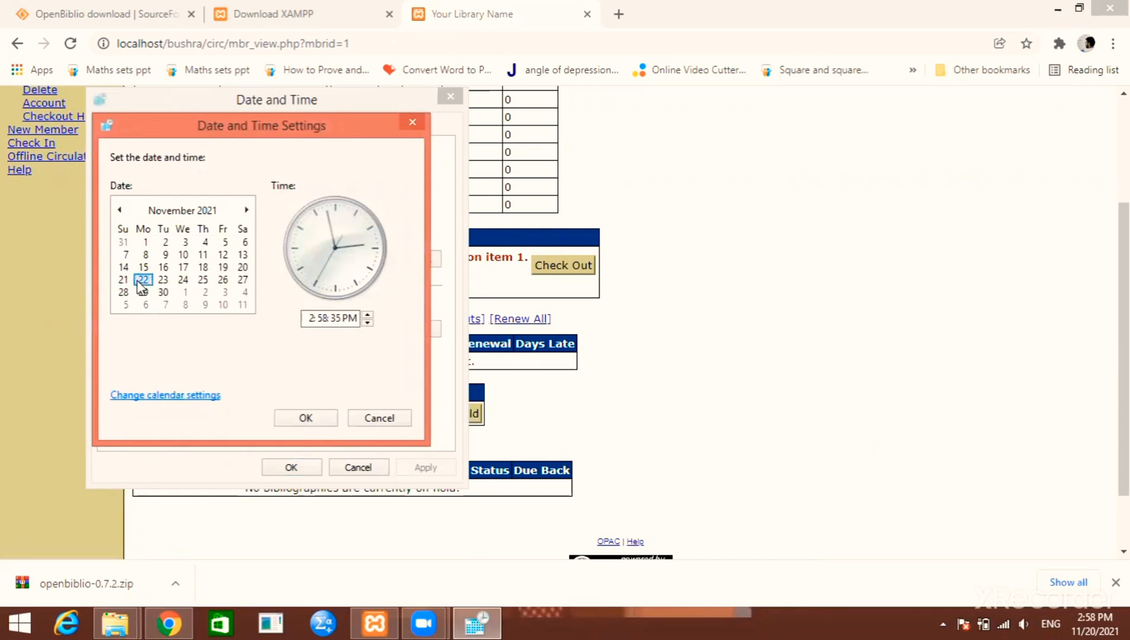
{"action": "left_click", "coordinate": [306, 418]}
{"action": "left_click", "coordinate": [291, 468]}
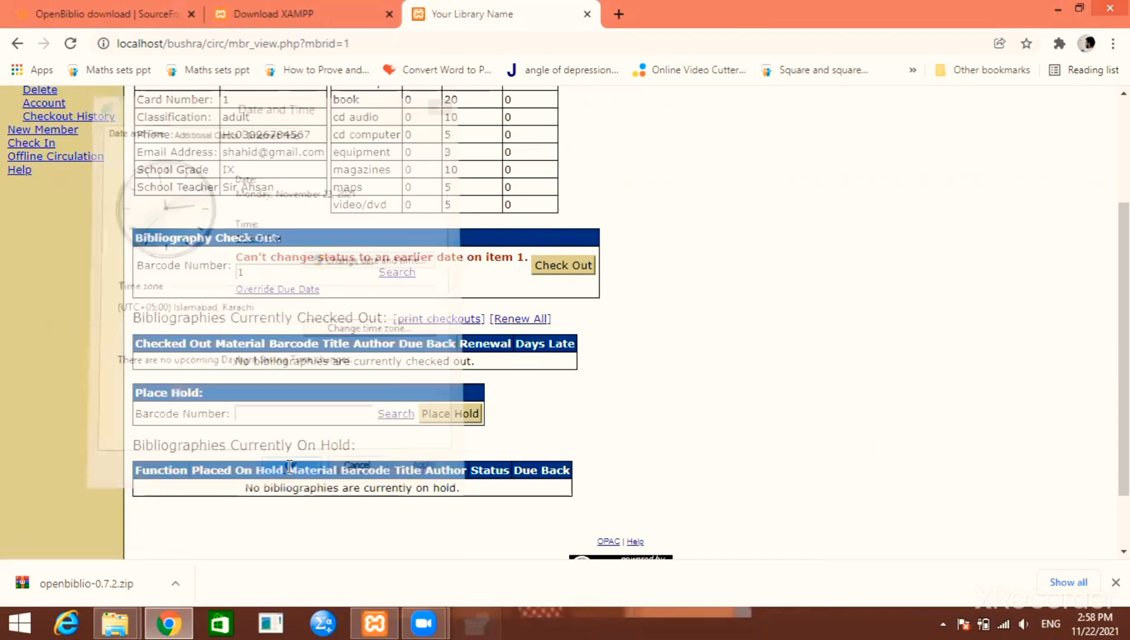
{"action": "left_click", "coordinate": [313, 270]}
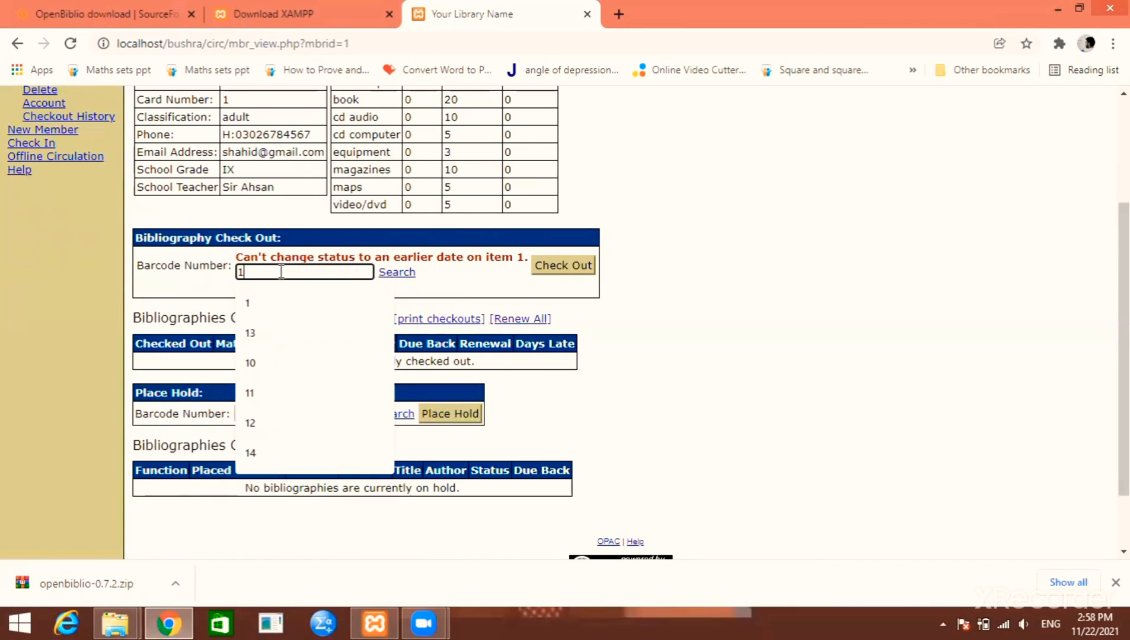
Reload OpenBiblio, log back in, and look up member card 1
{"action": "left_click", "coordinate": [242, 48]}
{"action": "key", "text": "Return"}
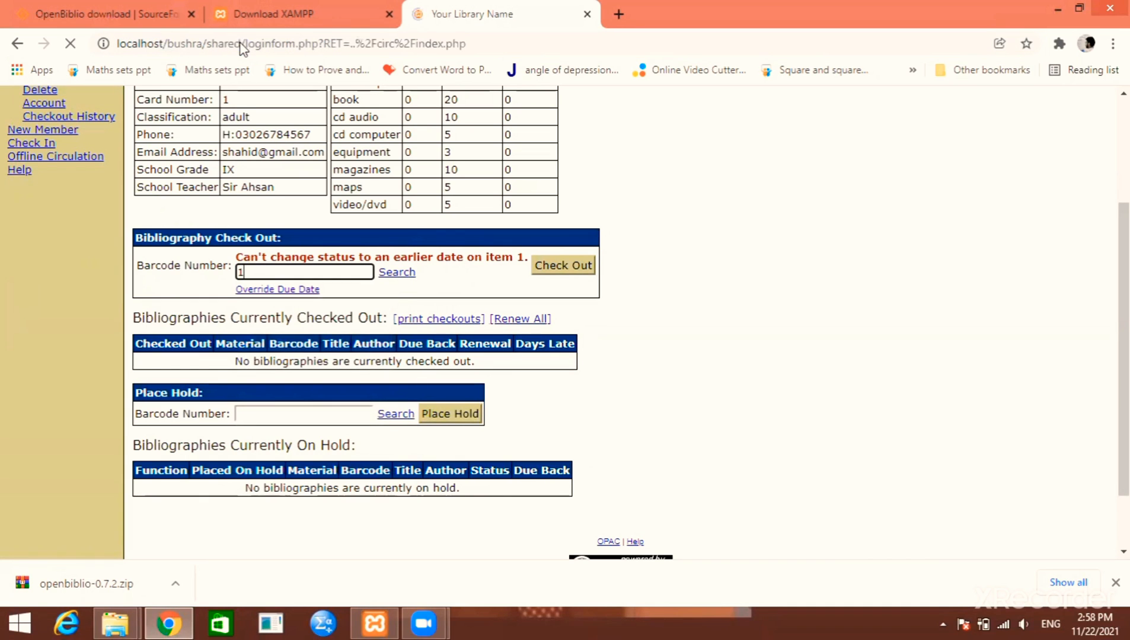
{"action": "left_click", "coordinate": [618, 284]}
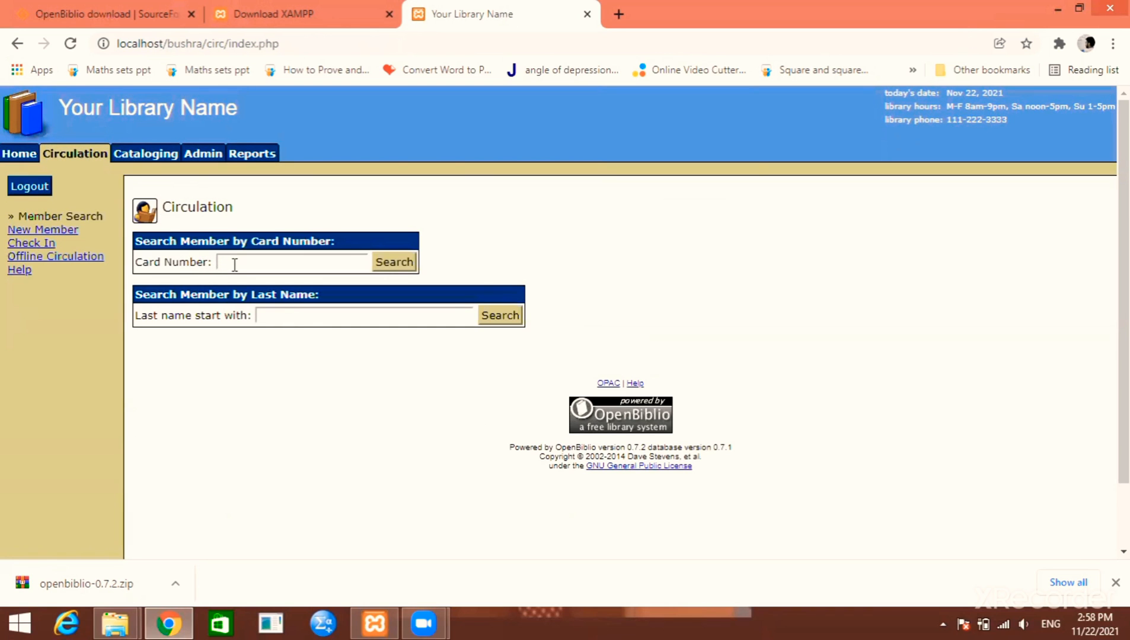
{"action": "left_click", "coordinate": [710, 268]}
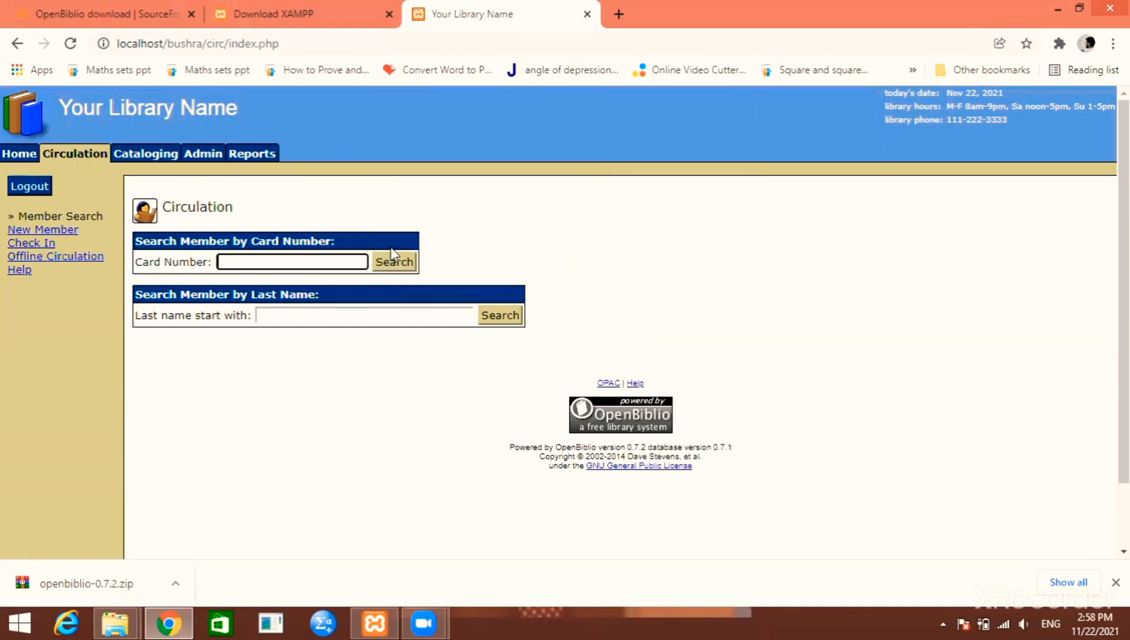
{"action": "left_click", "coordinate": [331, 268]}
{"action": "type", "text": "1"}
{"action": "key", "text": "Return"}
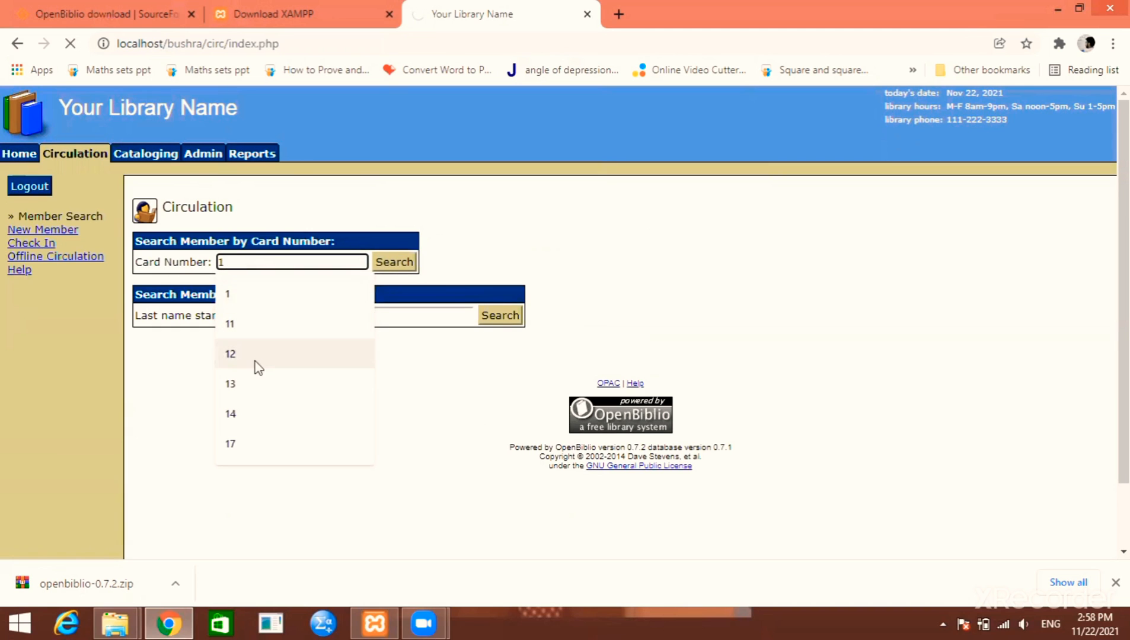
Check out barcode 1, Economics of Pakistan, due 2021-12-13, then return to member search
{"action": "left_click", "coordinate": [254, 428]}
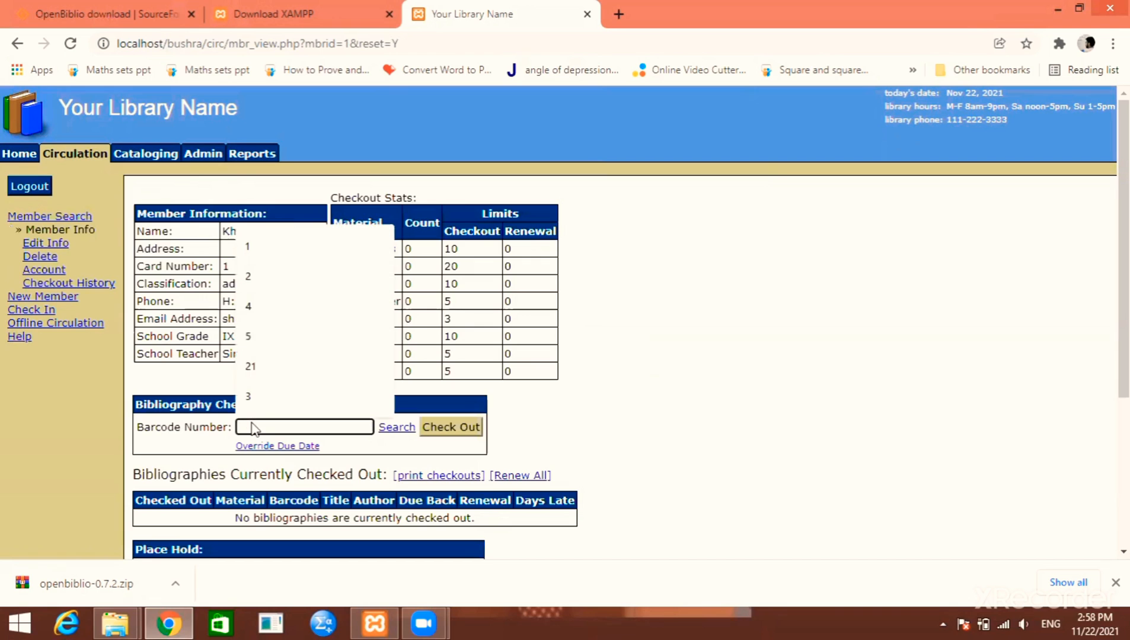
{"action": "type", "text": "1"}
{"action": "key", "text": "Return"}
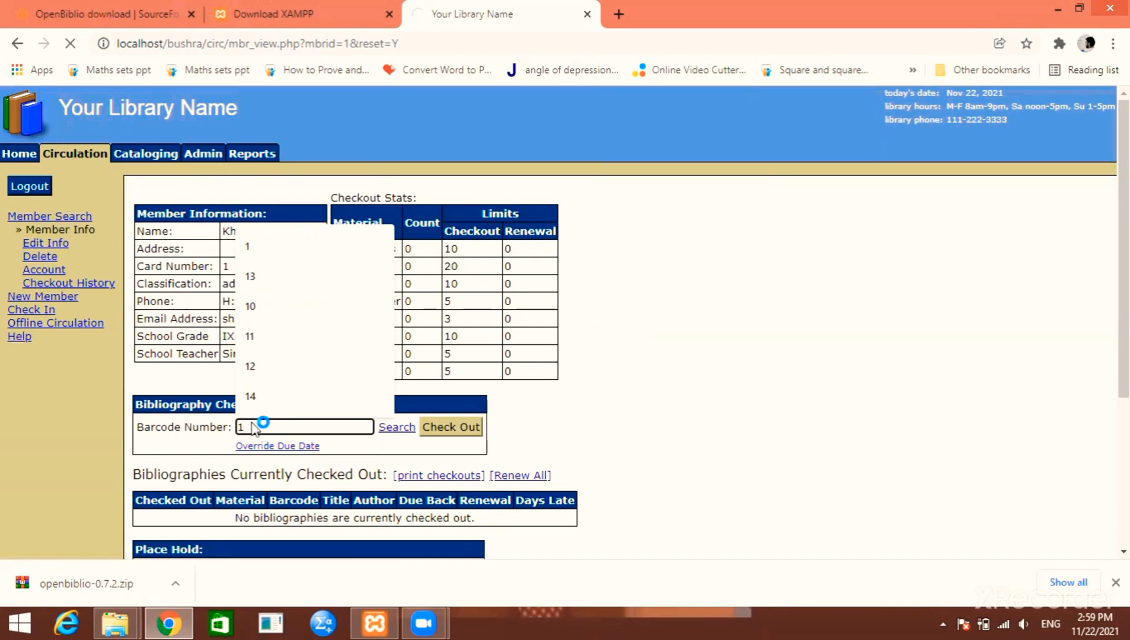
{"action": "scroll", "coordinate": [254, 415], "scroll_direction": "down", "scroll_amount": 4}
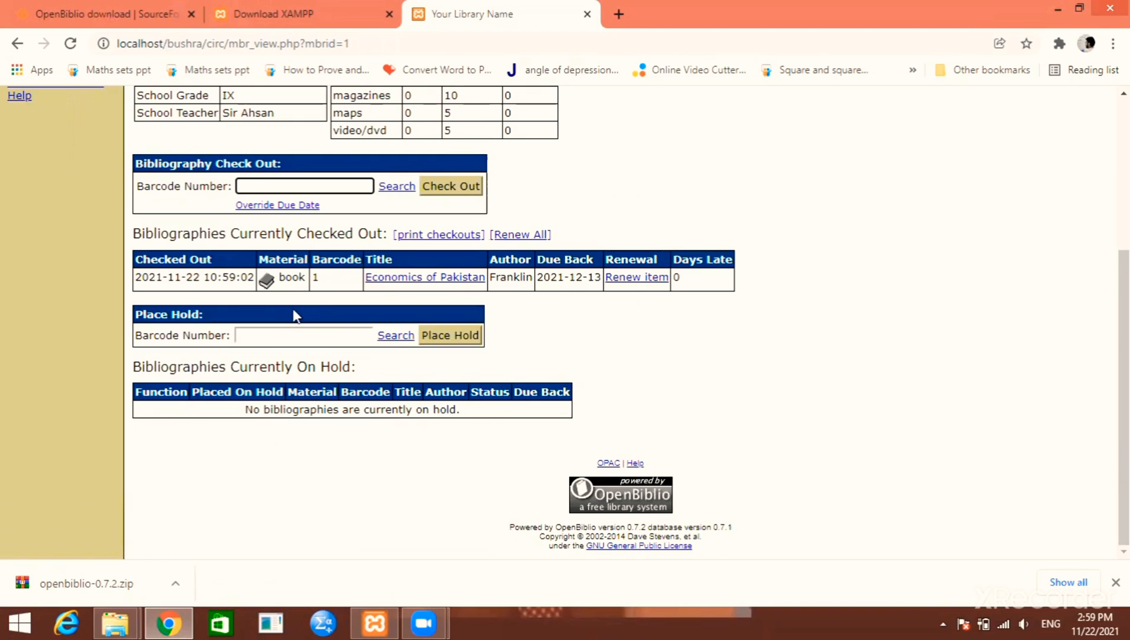
{"action": "scroll", "coordinate": [321, 230], "scroll_direction": "up", "scroll_amount": 4}
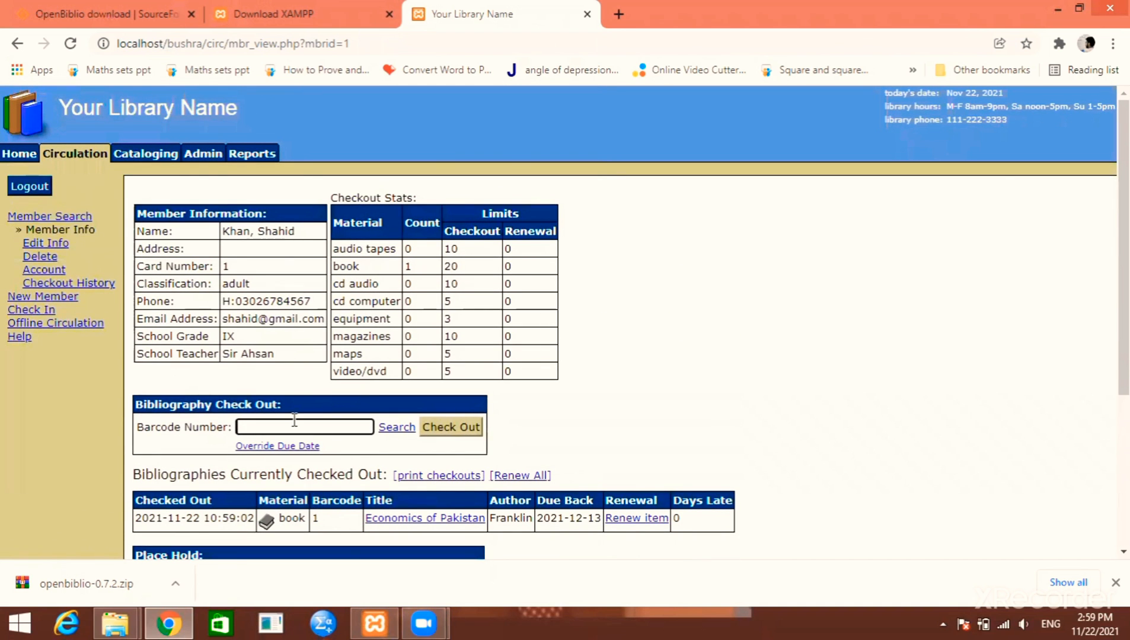
{"action": "scroll", "coordinate": [295, 420], "scroll_direction": "down", "scroll_amount": 4}
{"action": "scroll", "coordinate": [230, 271], "scroll_direction": "up", "scroll_amount": 4}
{"action": "scroll", "coordinate": [78, 275], "scroll_direction": "down", "scroll_amount": 4}
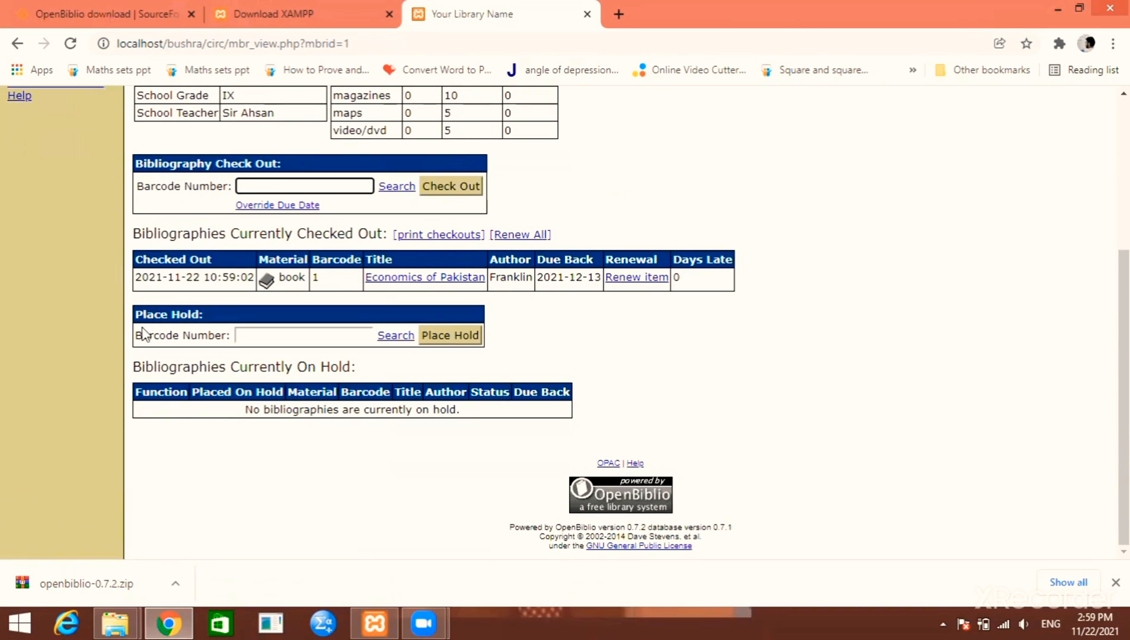
{"action": "scroll", "coordinate": [114, 279], "scroll_direction": "up", "scroll_amount": 4}
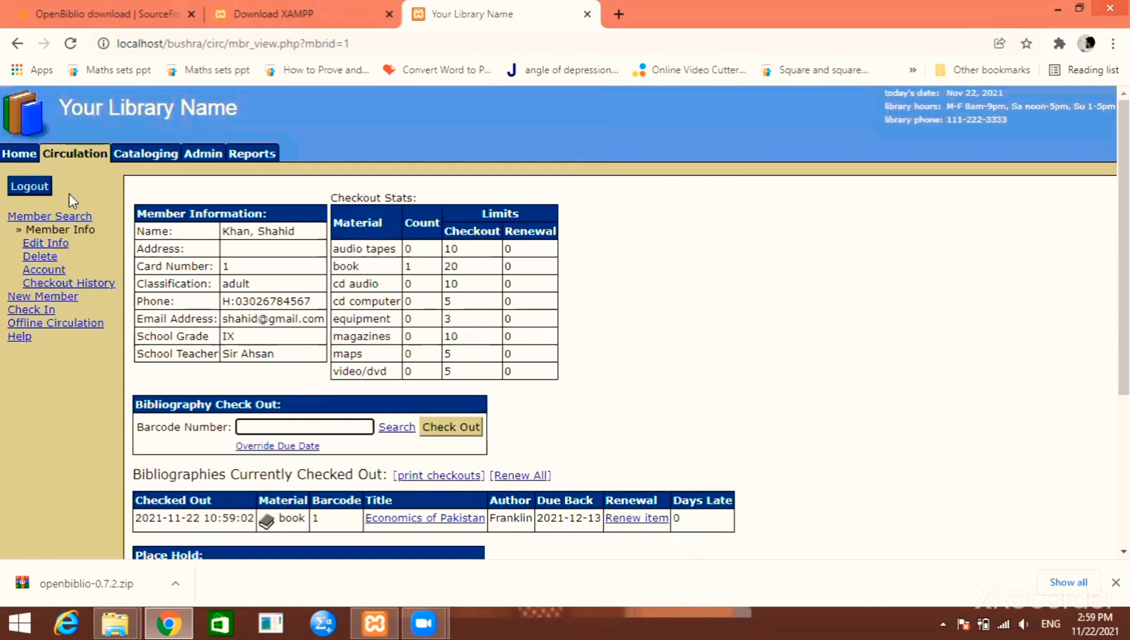
{"action": "left_click", "coordinate": [84, 156]}
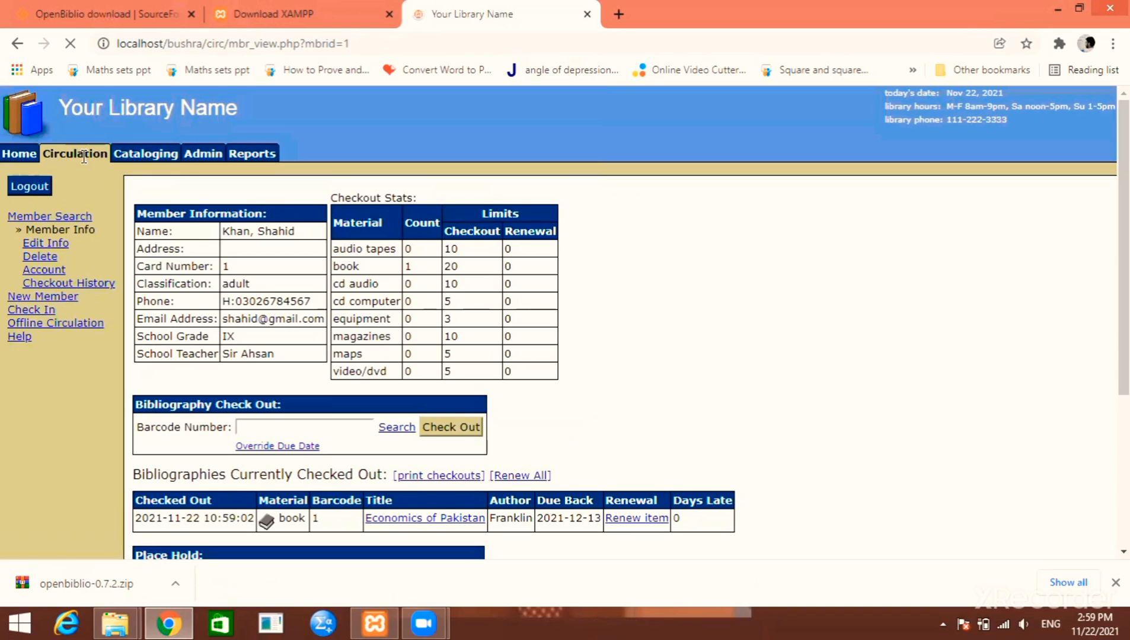
{"action": "left_click", "coordinate": [85, 158]}
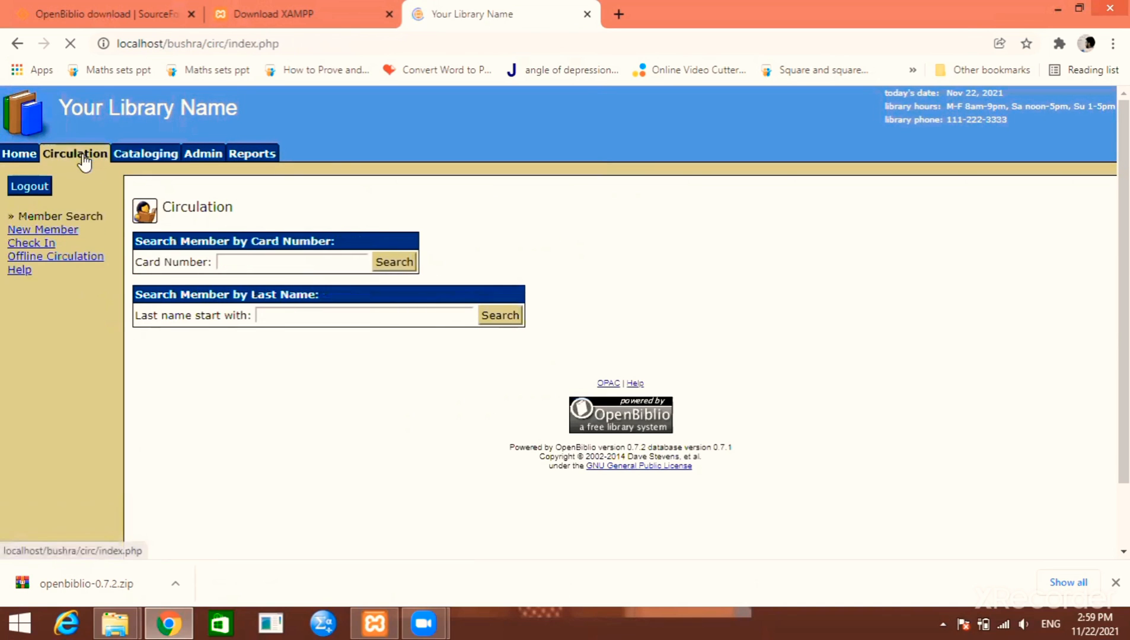
Add barcode 1 to the shelving cart on the check-in page
{"action": "left_click", "coordinate": [38, 244]}
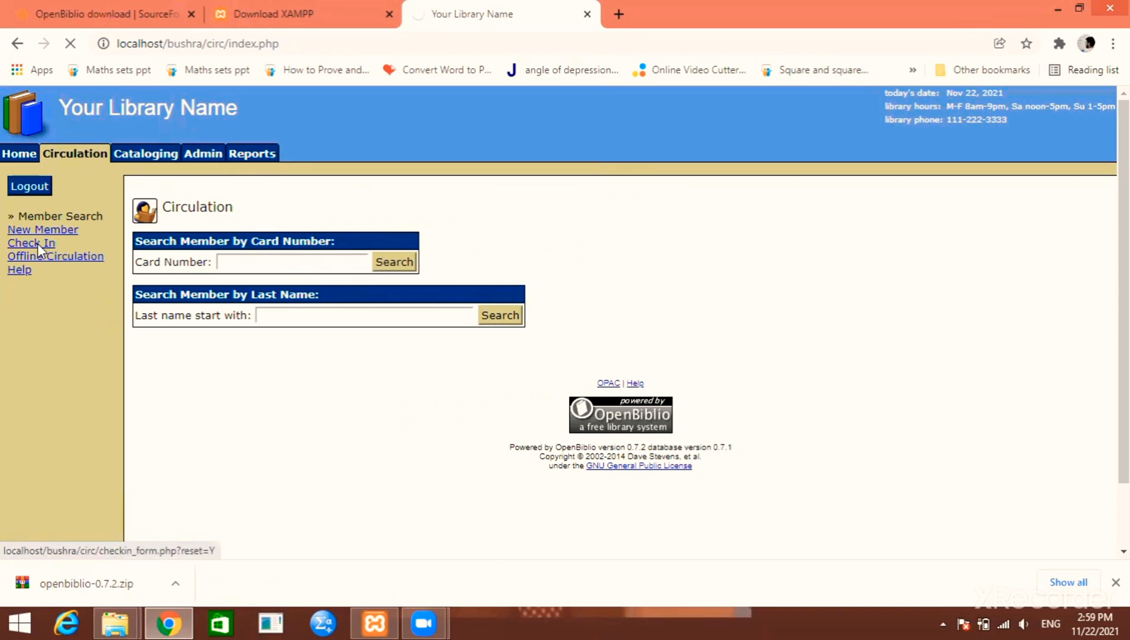
{"action": "left_click", "coordinate": [263, 221]}
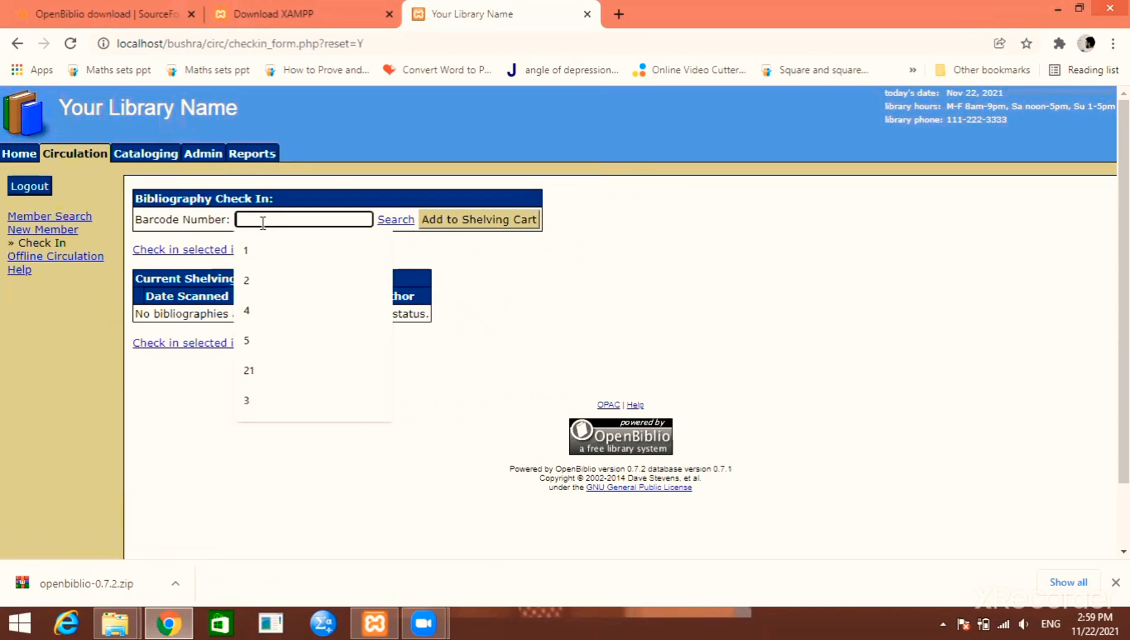
{"action": "type", "text": "1"}
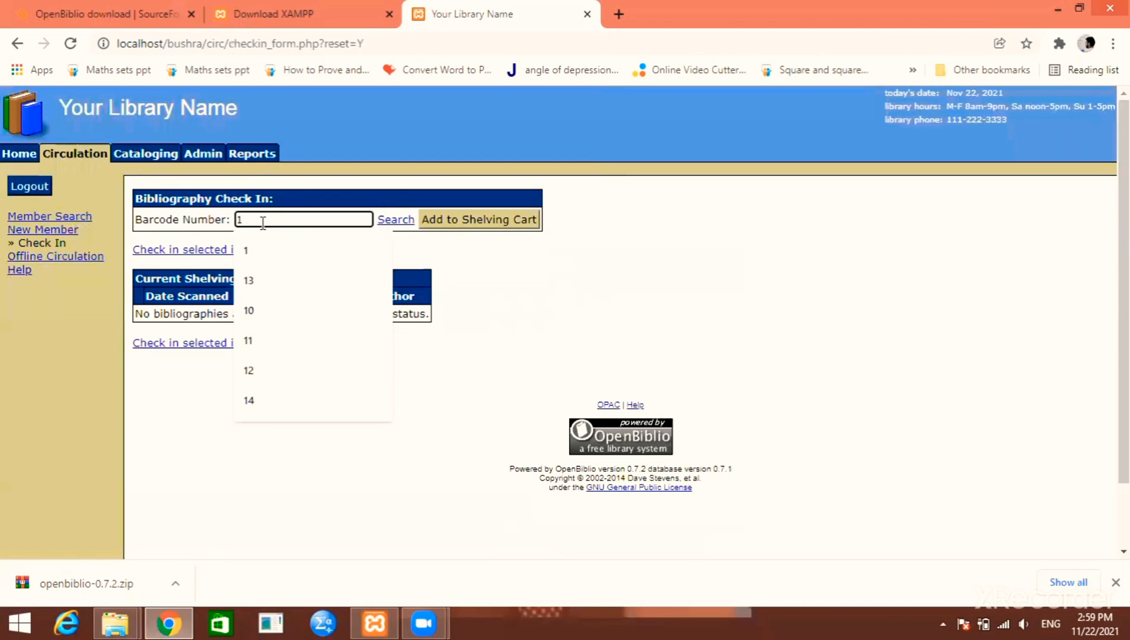
{"action": "left_click", "coordinate": [470, 247]}
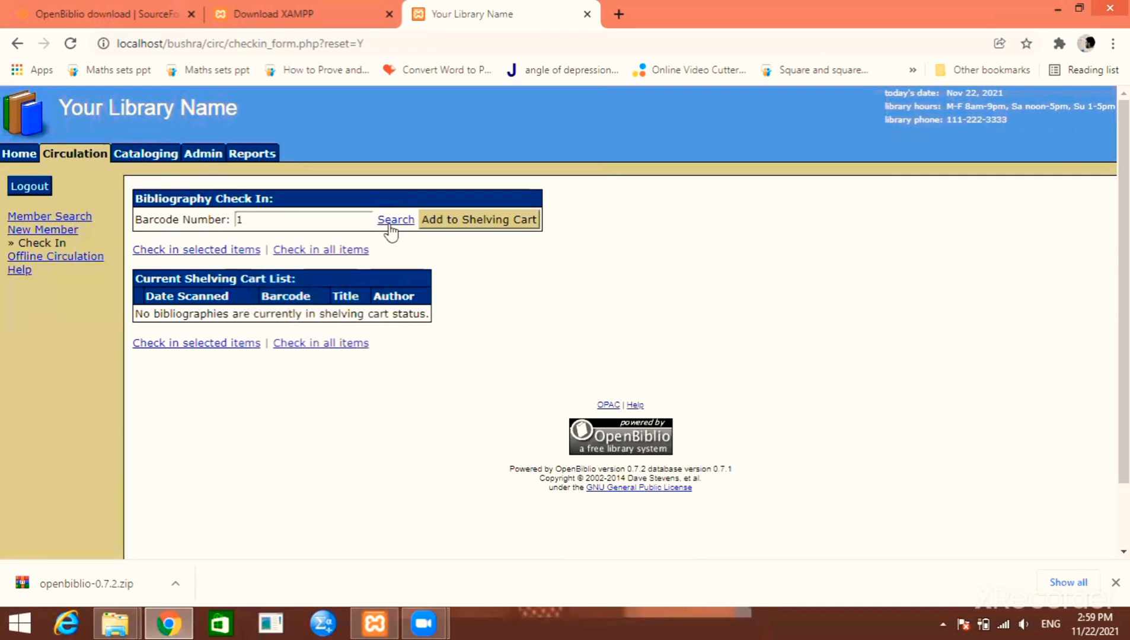
{"action": "left_click", "coordinate": [460, 223]}
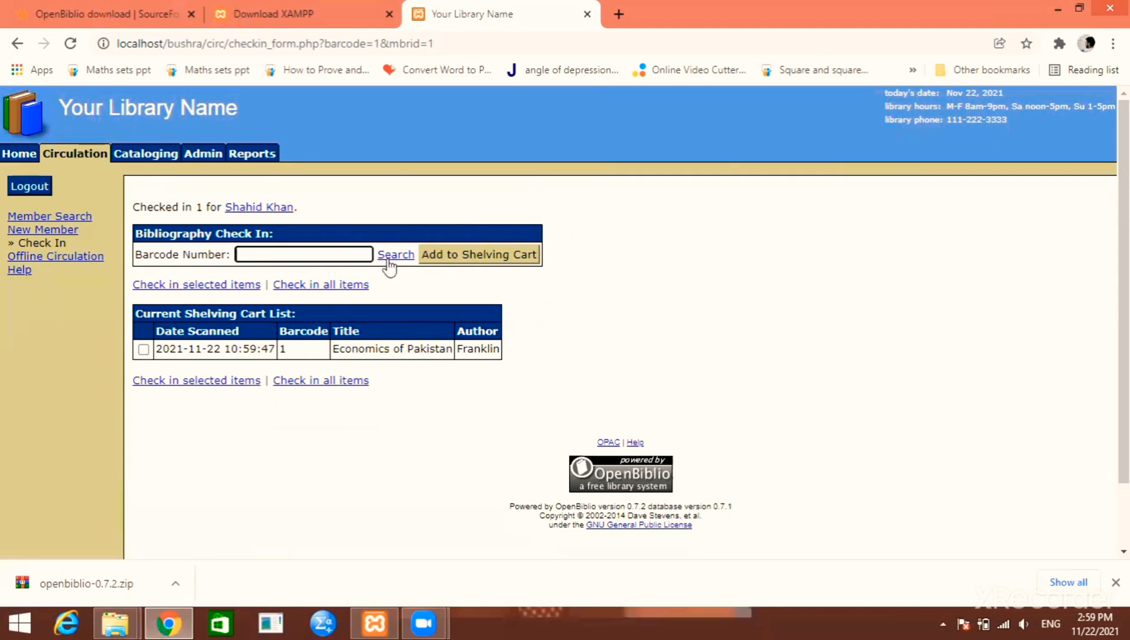
Check in the ticked Economics of Pakistan copy from the shelving cart, then go to Cataloging
{"action": "left_click", "coordinate": [144, 351]}
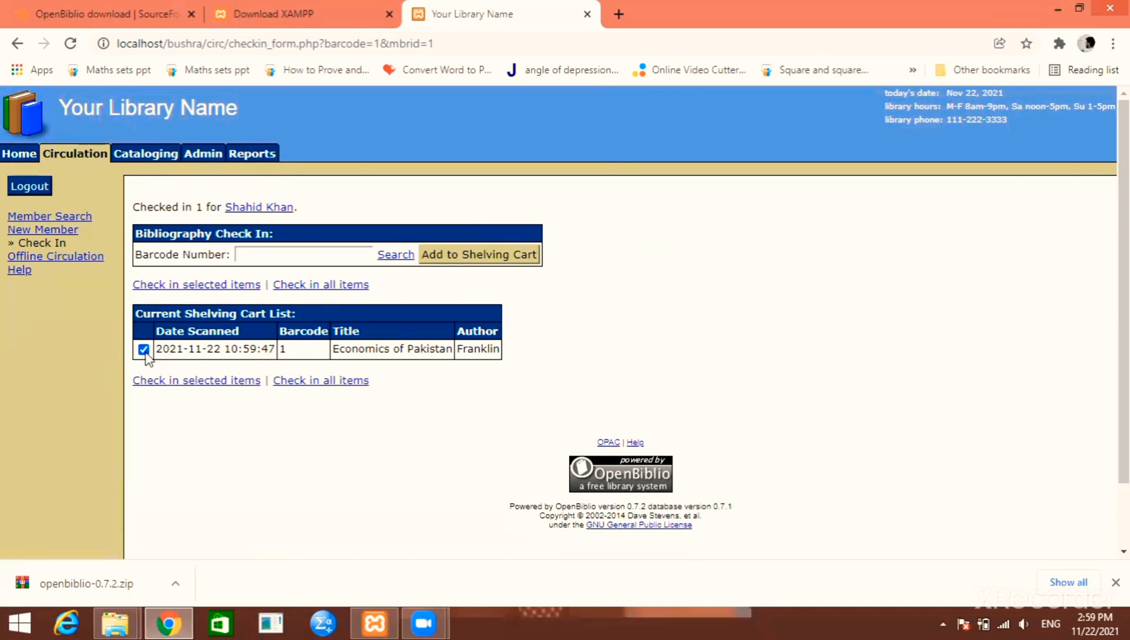
{"action": "left_click", "coordinate": [207, 388]}
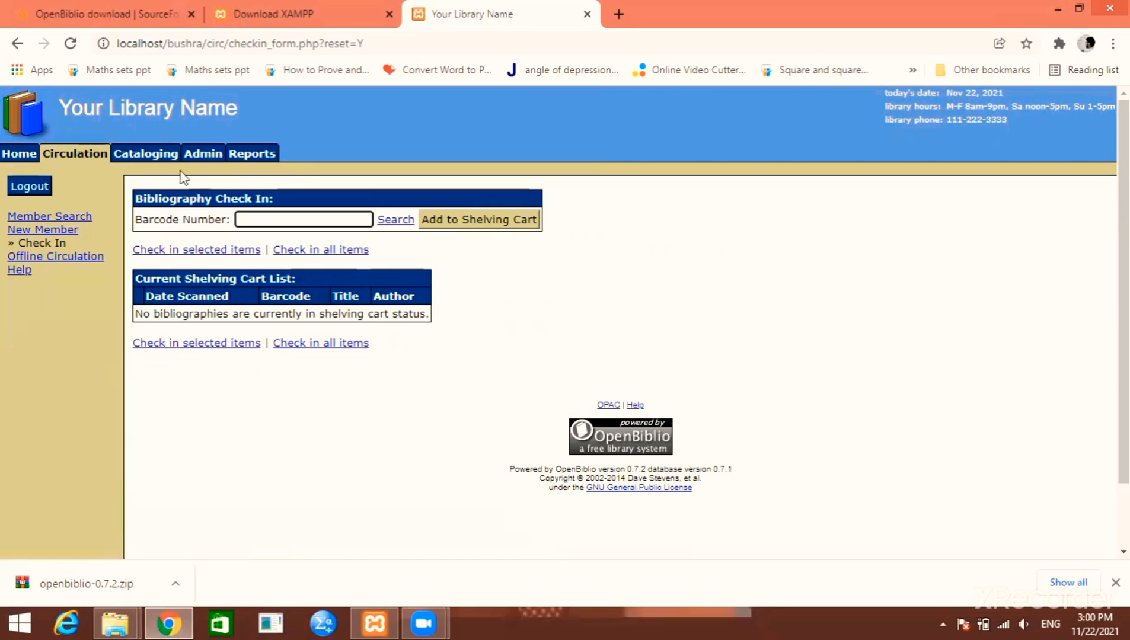
{"action": "left_click", "coordinate": [136, 154]}
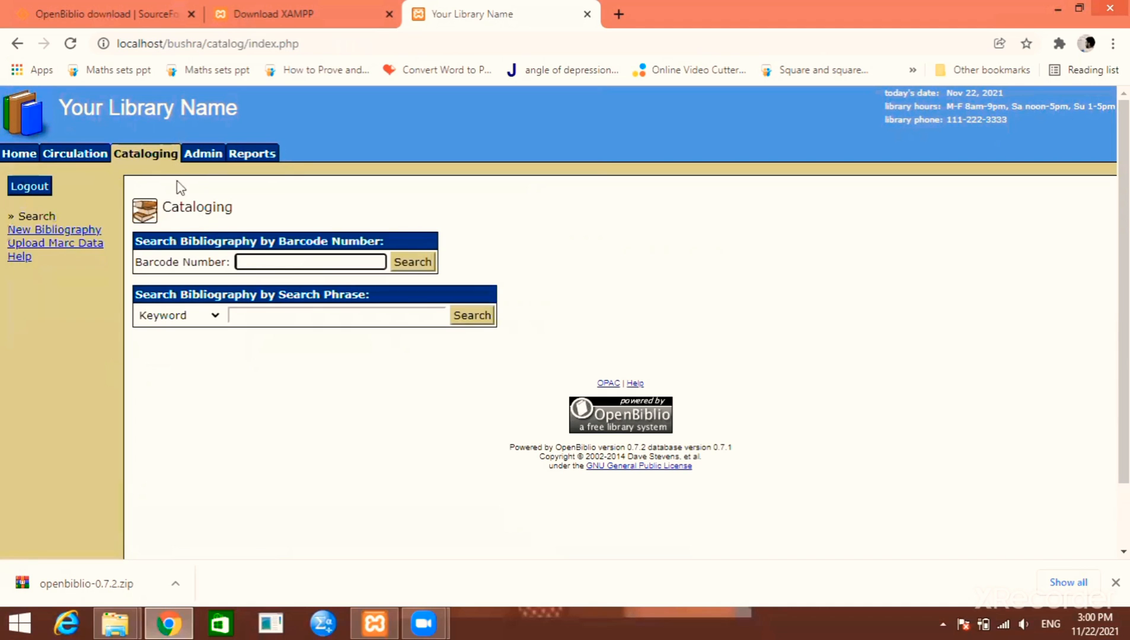
Search barcode 1 and confirm the Economics of Pakistan copy shows as checked in
{"action": "left_click", "coordinate": [295, 259]}
{"action": "type", "text": "1"}
{"action": "key", "text": "Return"}
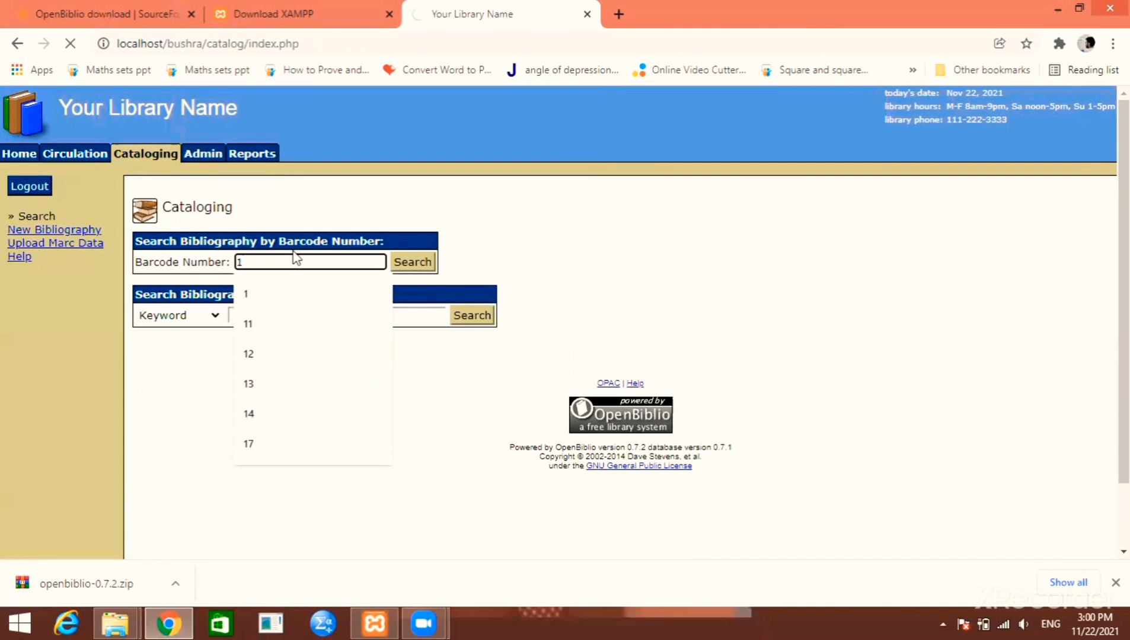
{"action": "scroll", "coordinate": [289, 377], "scroll_direction": "down", "scroll_amount": 2}
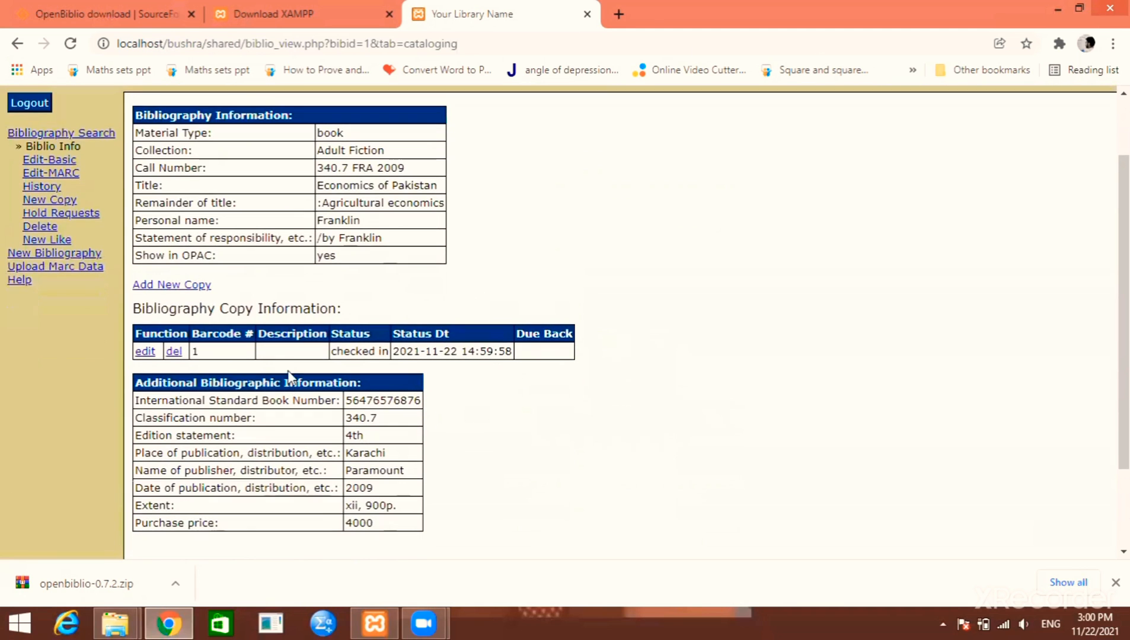
{"action": "mouse_move", "coordinate": [330, 351]}
{"action": "left_mouse_down"}
{"action": "mouse_move", "coordinate": [400, 350]}
{"action": "mouse_move", "coordinate": [332, 351]}
{"action": "left_mouse_up"}
{"action": "left_click", "coordinate": [389, 352]}
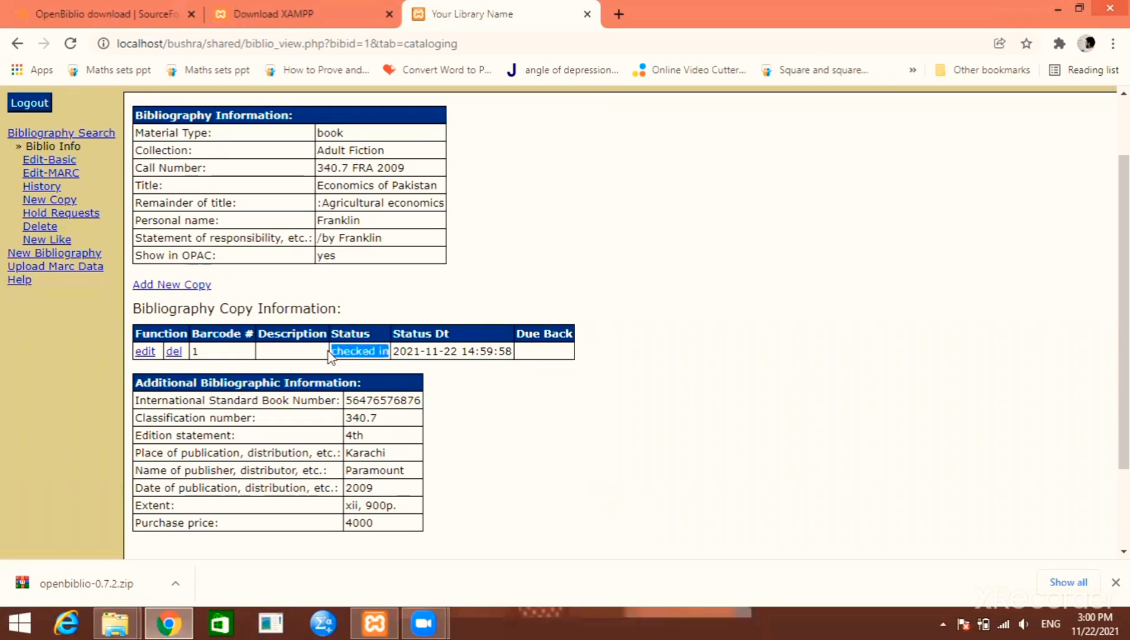
{"action": "left_click", "coordinate": [332, 351]}
Review the header's library date, hours and phone, then go to the Admin summary
{"action": "scroll", "coordinate": [327, 325], "scroll_direction": "up", "scroll_amount": 3}
{"action": "left_click_drag", "start_coordinate": [238, 116], "coordinate": [27, 121]}
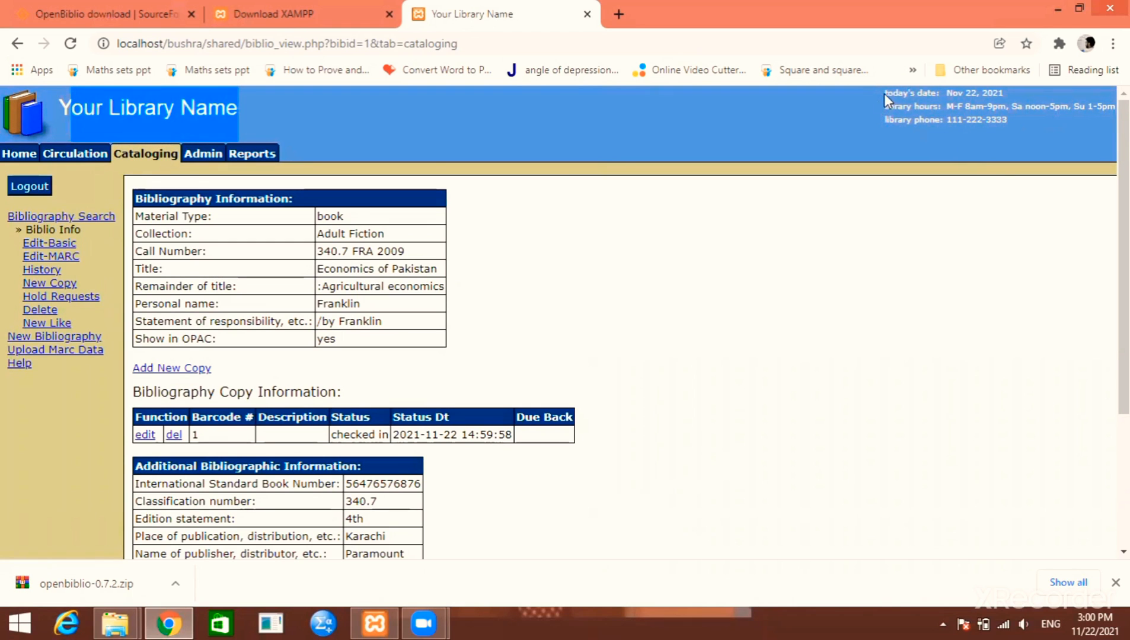
{"action": "left_click_drag", "start_coordinate": [885, 92], "coordinate": [983, 145]}
{"action": "left_click", "coordinate": [982, 141]}
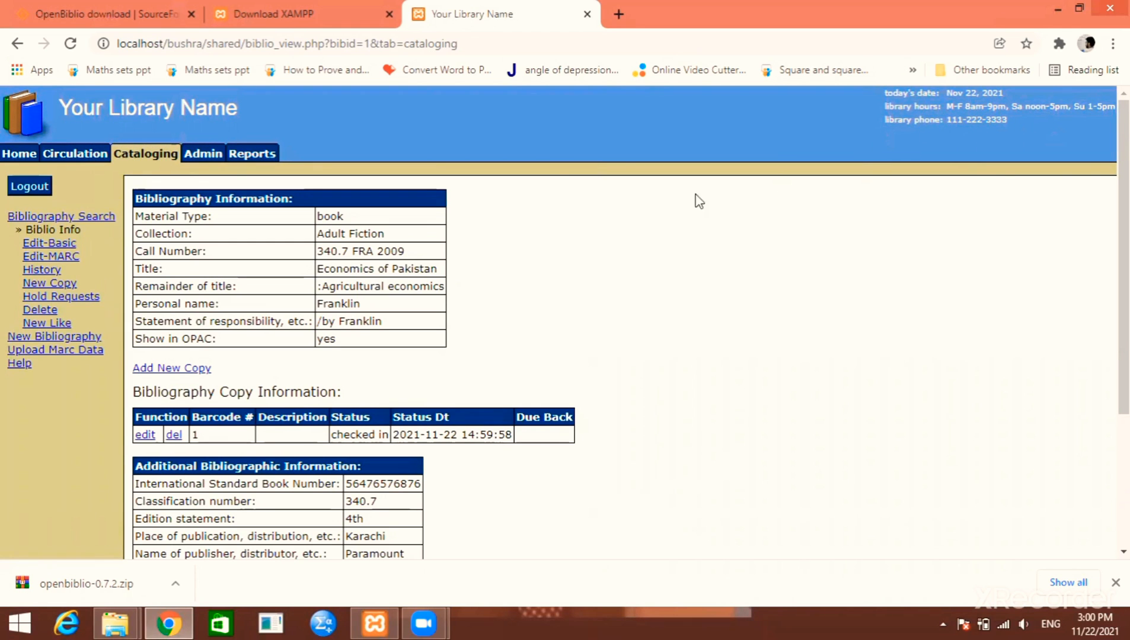
{"action": "left_click", "coordinate": [211, 159]}
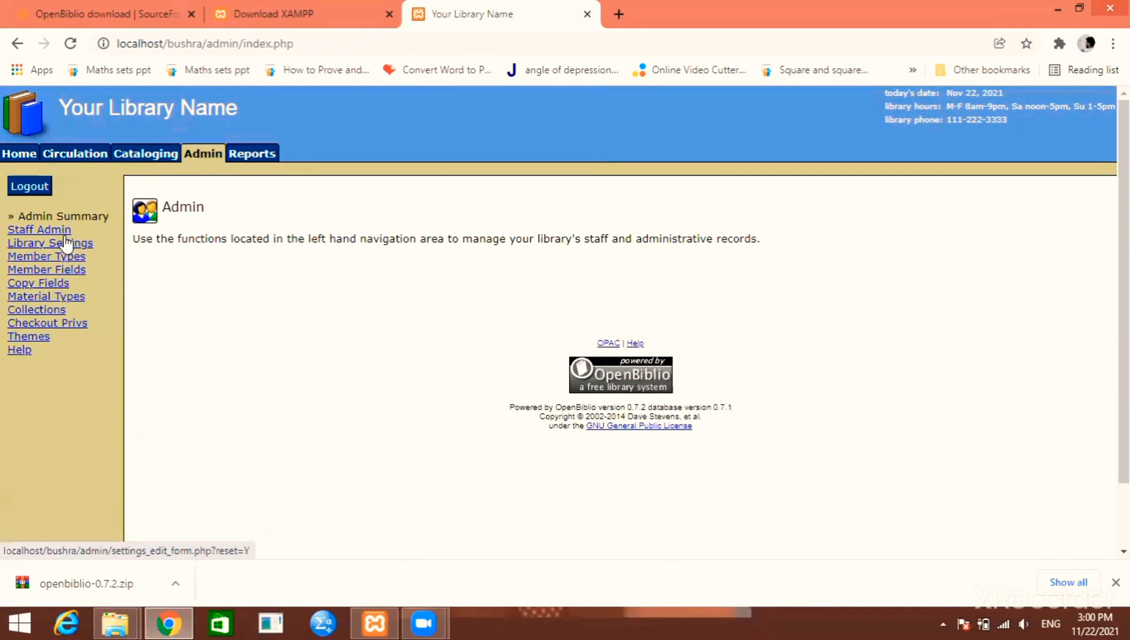
Rename the library to 'Brushiski Library Management' in Library Settings and save
{"action": "left_click", "coordinate": [65, 243]}
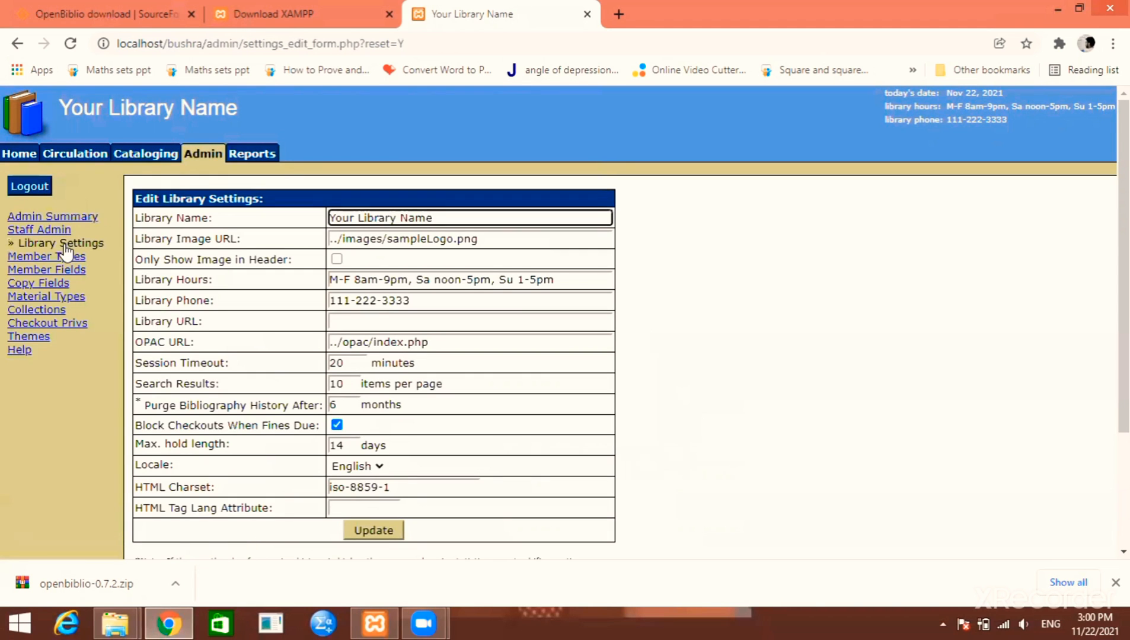
{"action": "left_click_drag", "start_coordinate": [434, 218], "coordinate": [329, 218]}
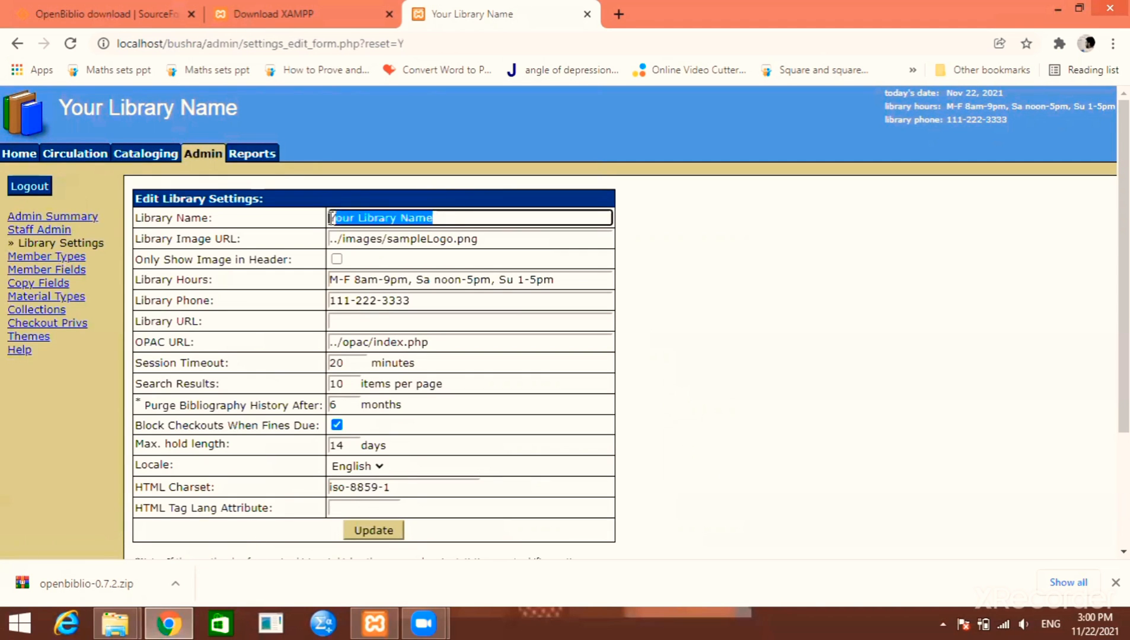
{"action": "key", "text": "BackSpace"}
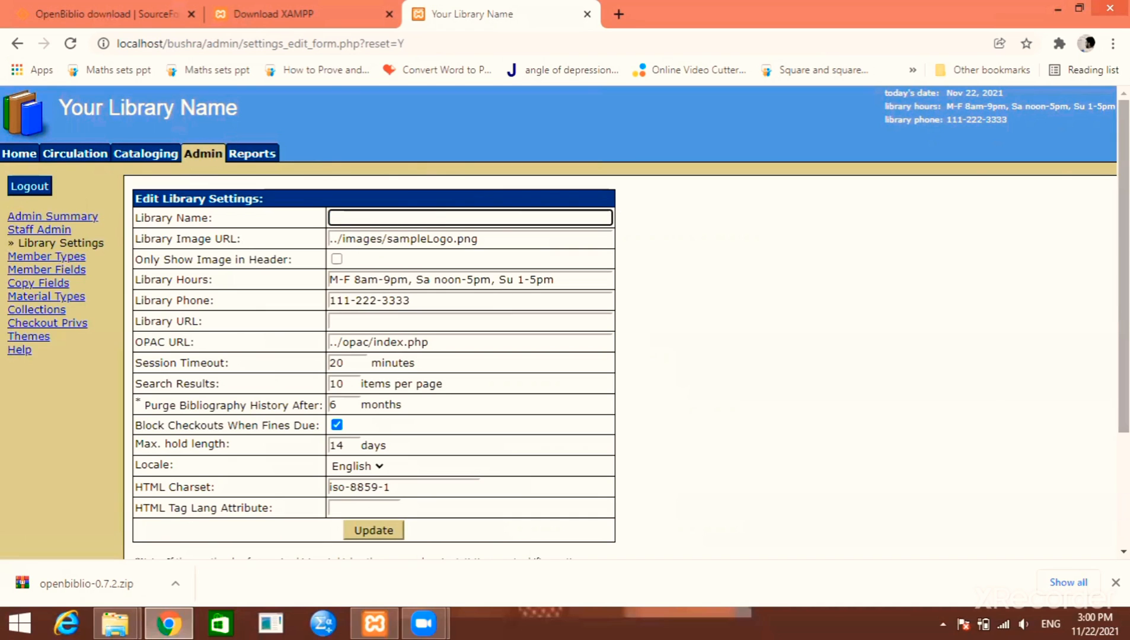
{"action": "type", "text": "Brushiski Lib"}
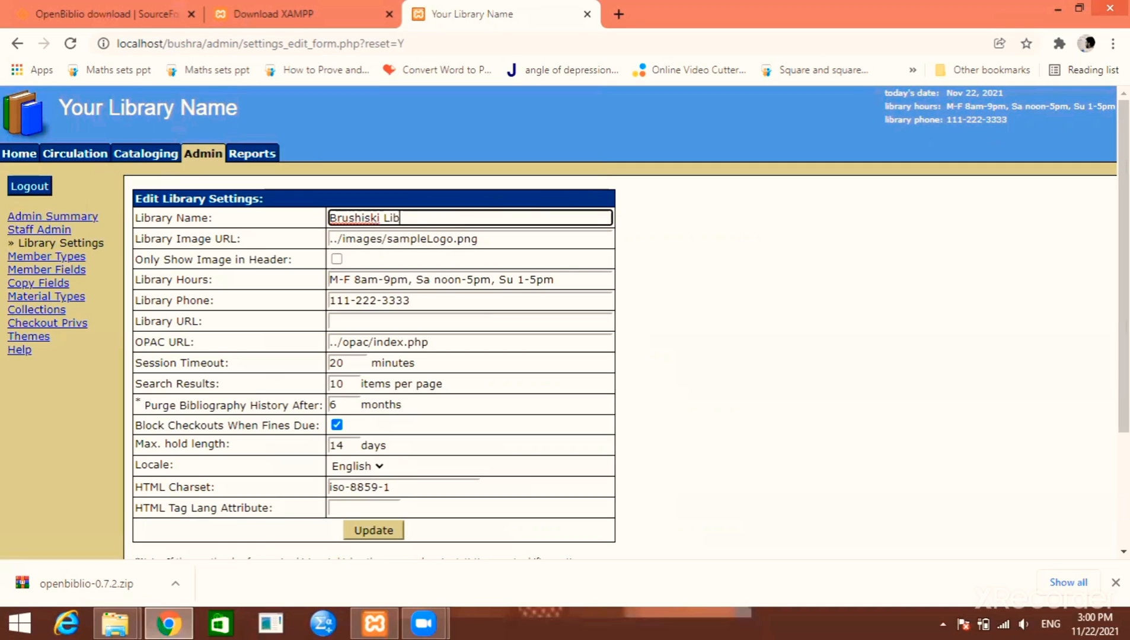
{"action": "type", "text": "rary Management"}
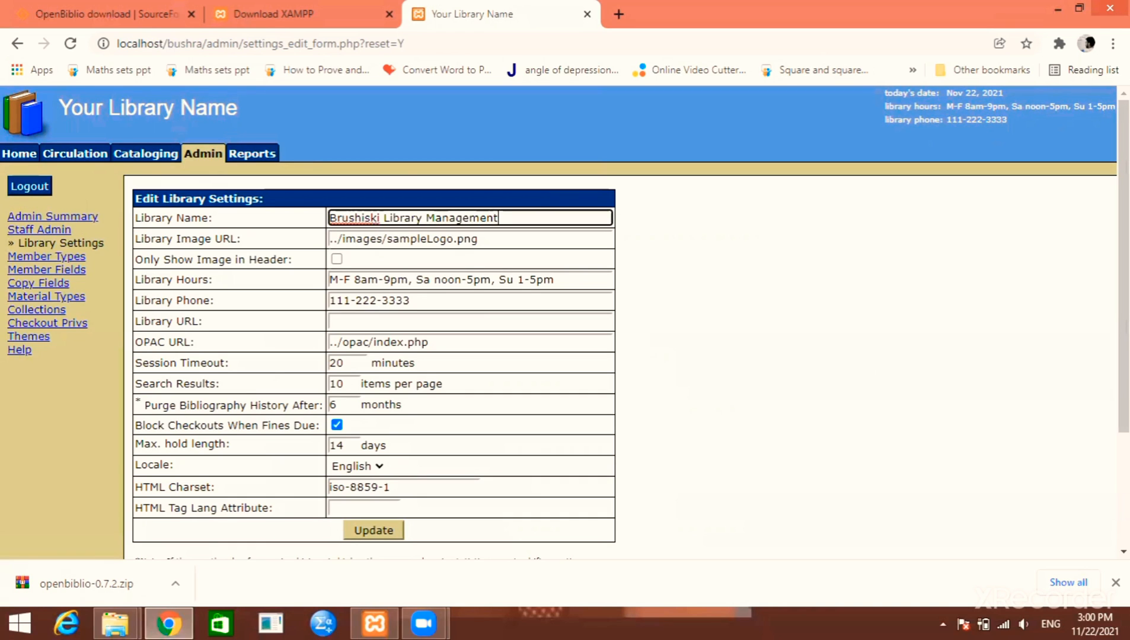
{"action": "key", "text": "Tab"}
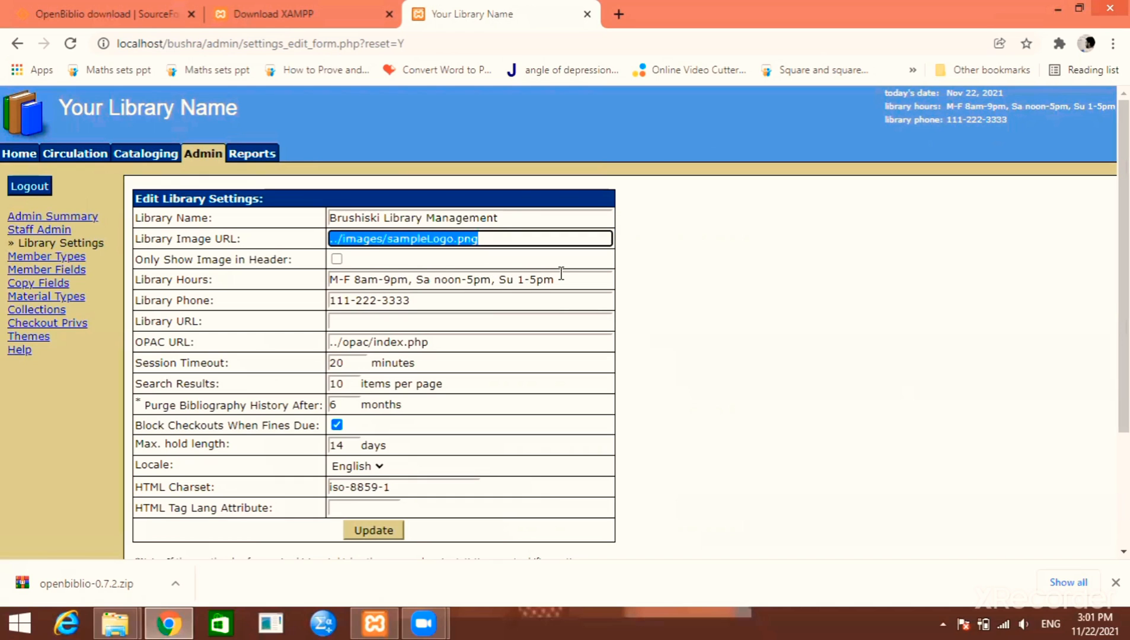
{"action": "left_click_drag", "start_coordinate": [558, 279], "coordinate": [351, 282]}
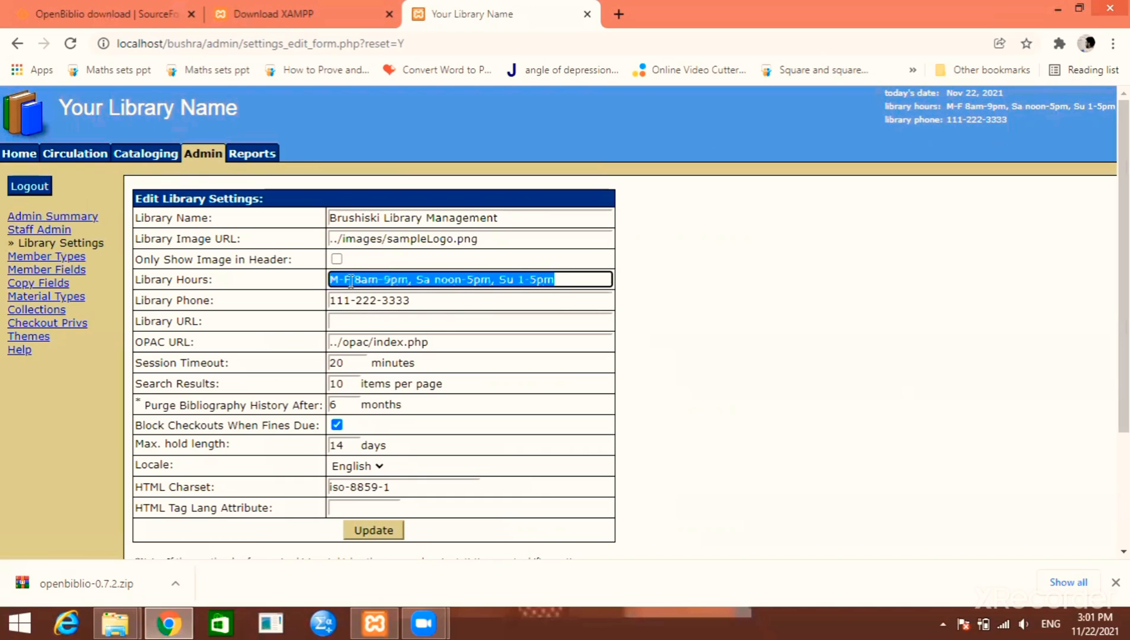
{"action": "left_click", "coordinate": [351, 282]}
{"action": "left_click_drag", "start_coordinate": [454, 304], "coordinate": [331, 306]}
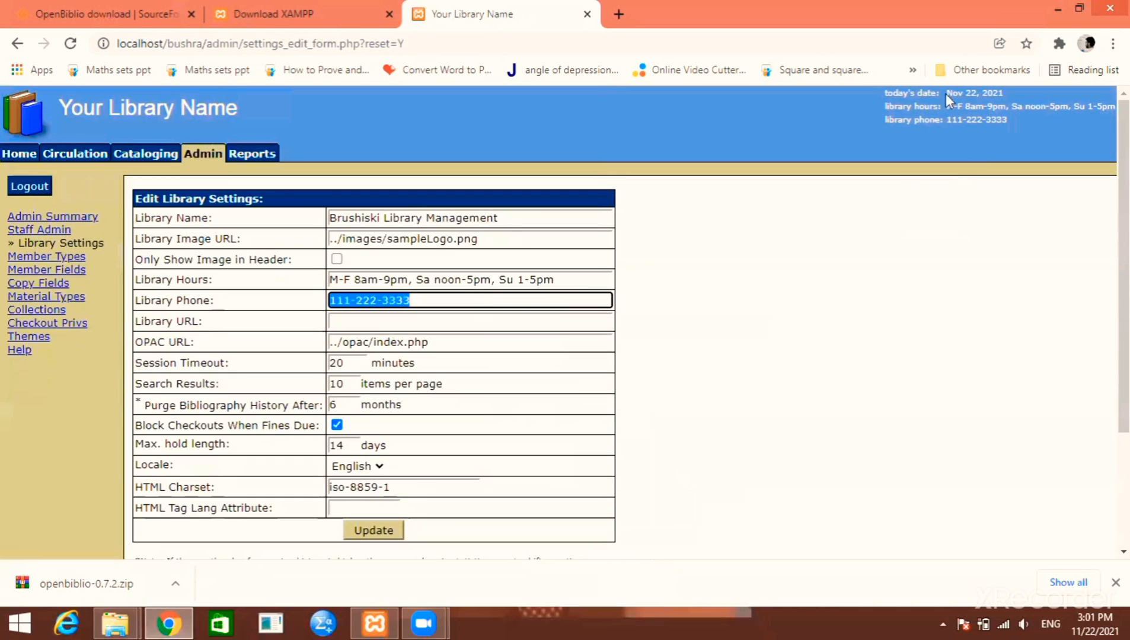
{"action": "scroll", "coordinate": [333, 418], "scroll_direction": "down", "scroll_amount": 1}
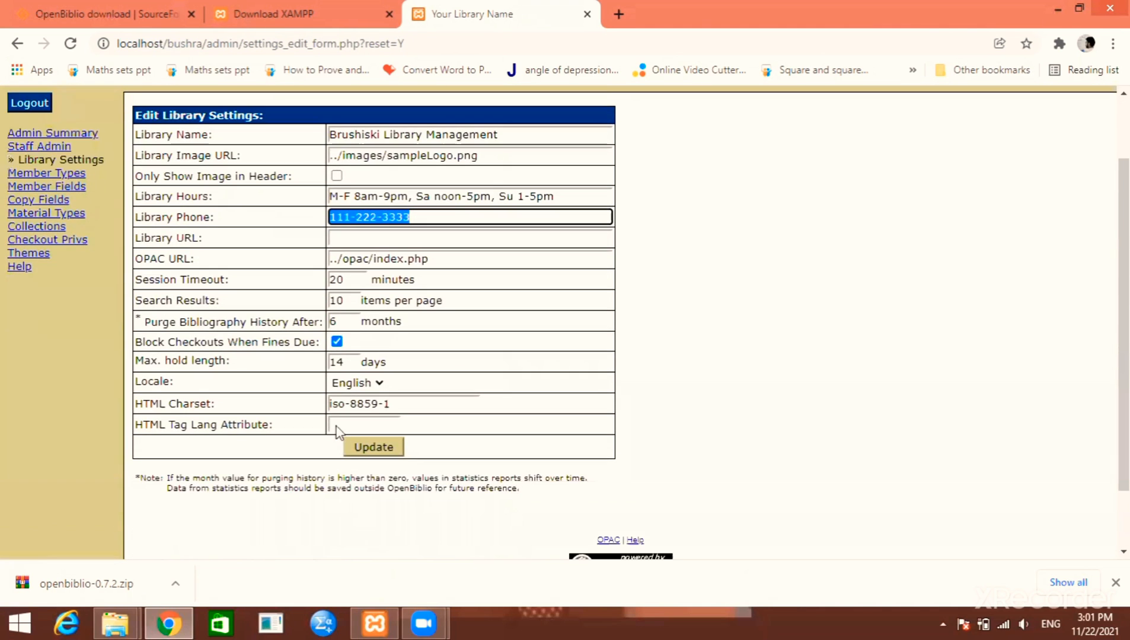
{"action": "scroll", "coordinate": [344, 494], "scroll_direction": "up", "scroll_amount": 1}
{"action": "key", "text": "Return"}
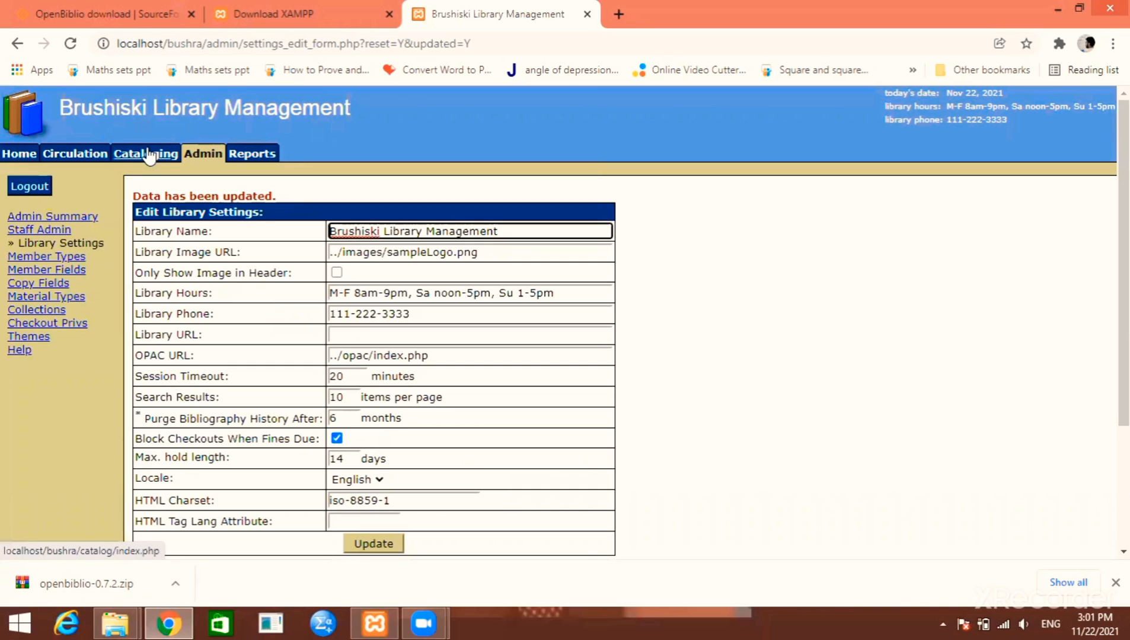
Remove 'Brushiski' so the library name reads 'Library Management', and save again
{"action": "left_click_drag", "start_coordinate": [384, 233], "coordinate": [287, 232]}
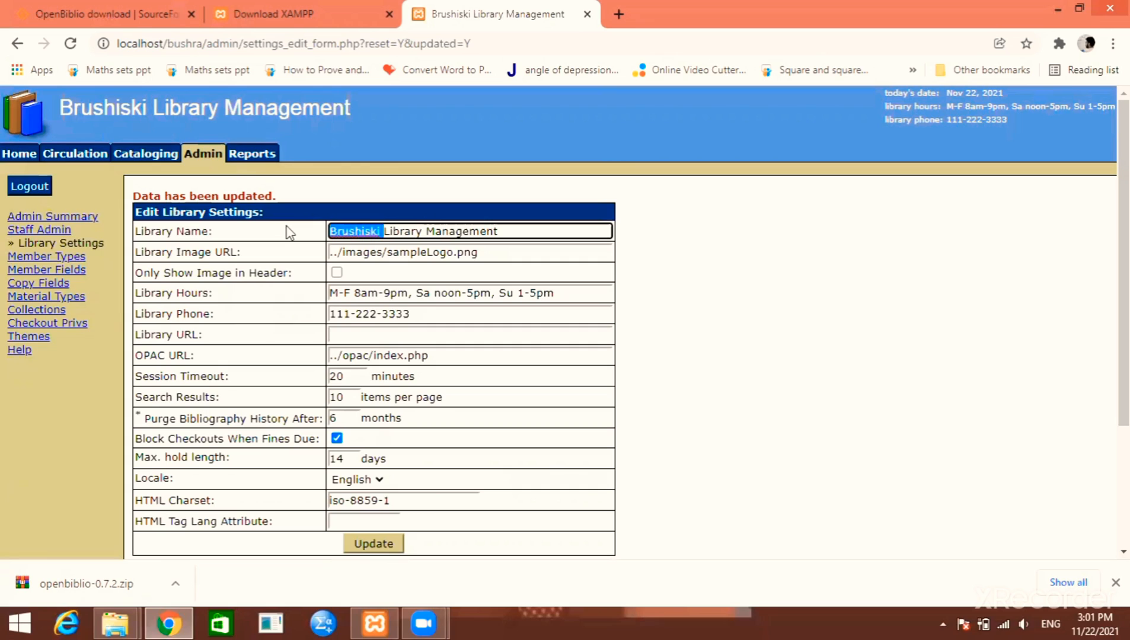
{"action": "key", "text": "BackSpace"}
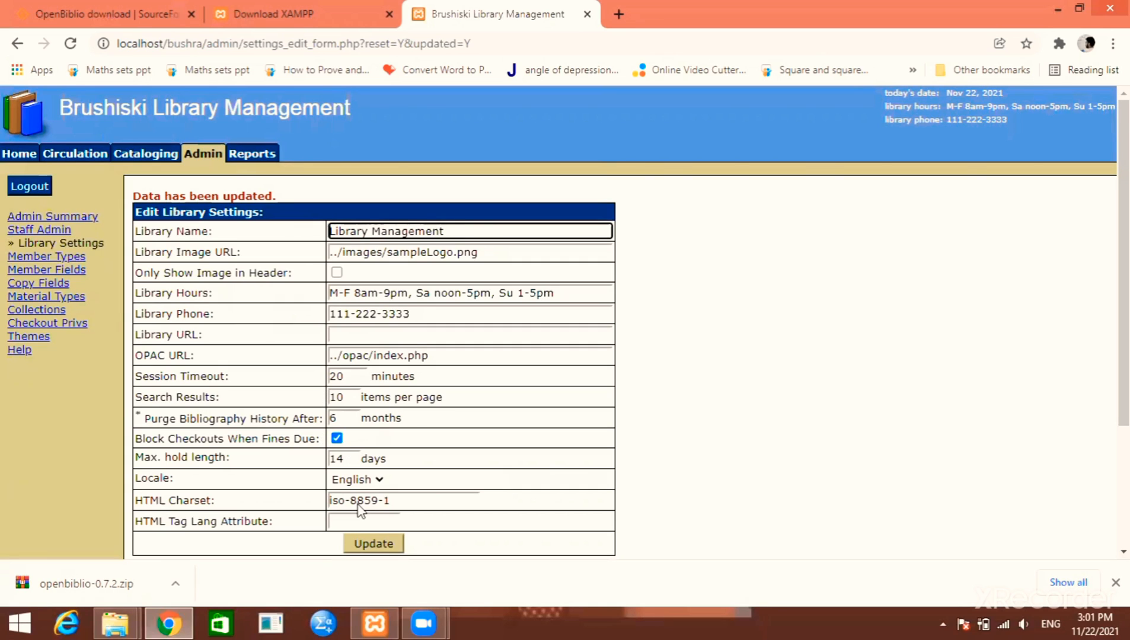
{"action": "key", "text": "Return"}
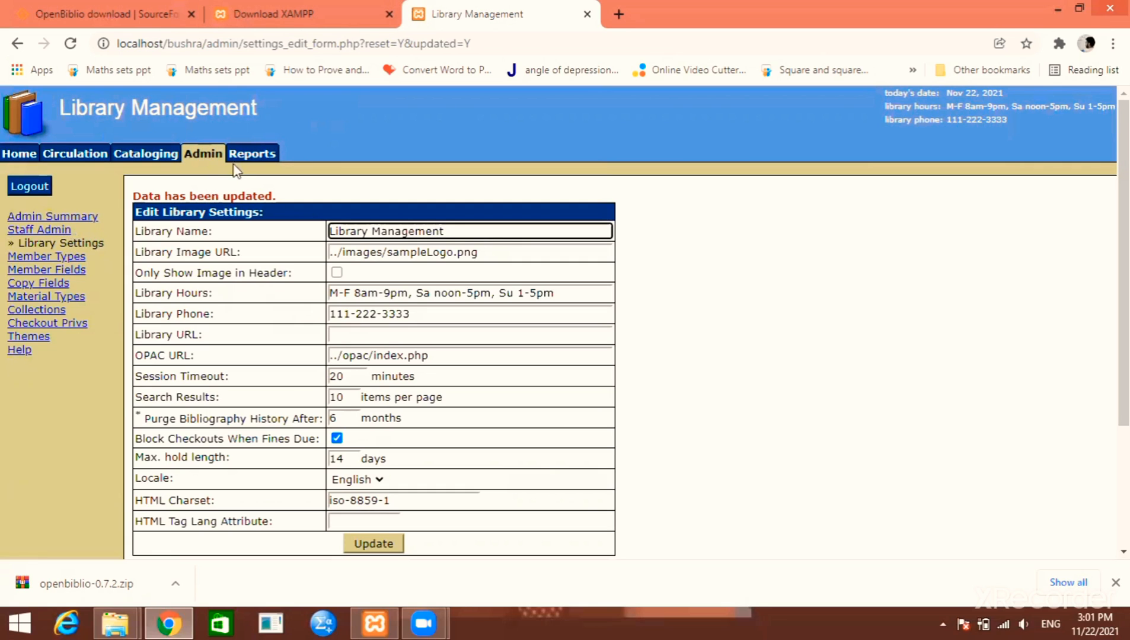
Apply the Metalic Grey theme from the Themes page
{"action": "left_click", "coordinate": [29, 343]}
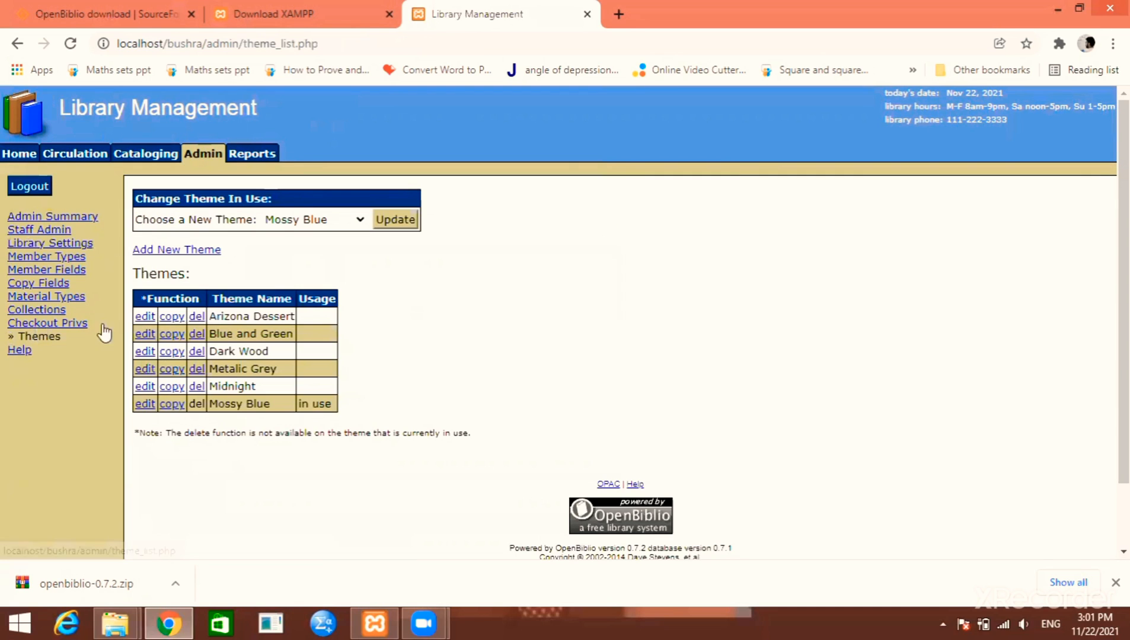
{"action": "left_click", "coordinate": [363, 218]}
{"action": "left_click", "coordinate": [314, 280]}
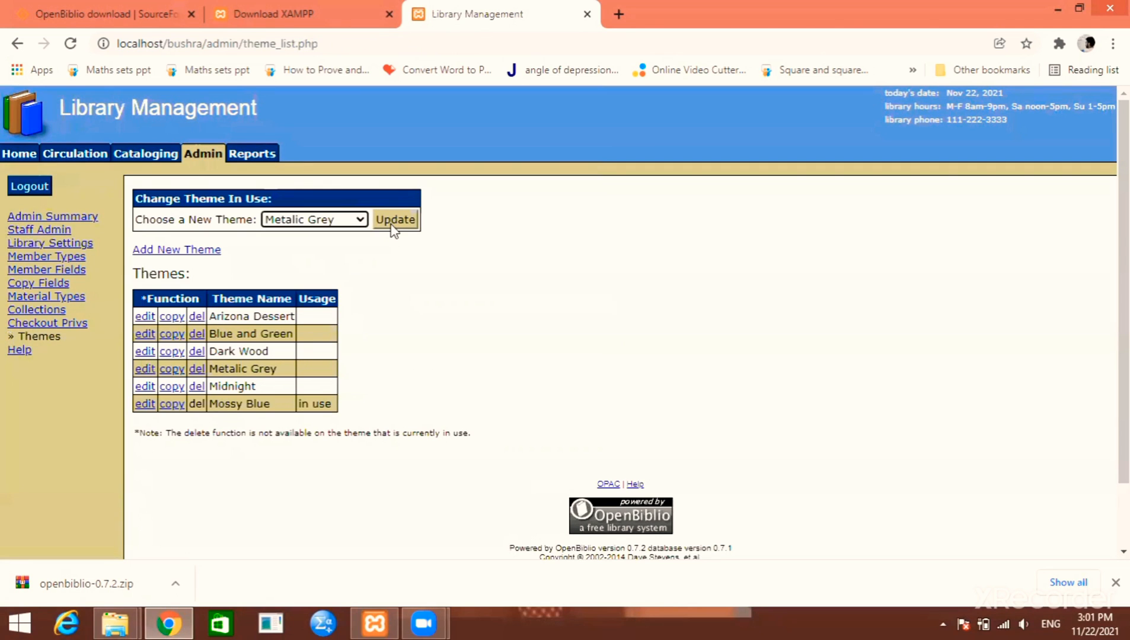
{"action": "left_click", "coordinate": [394, 223]}
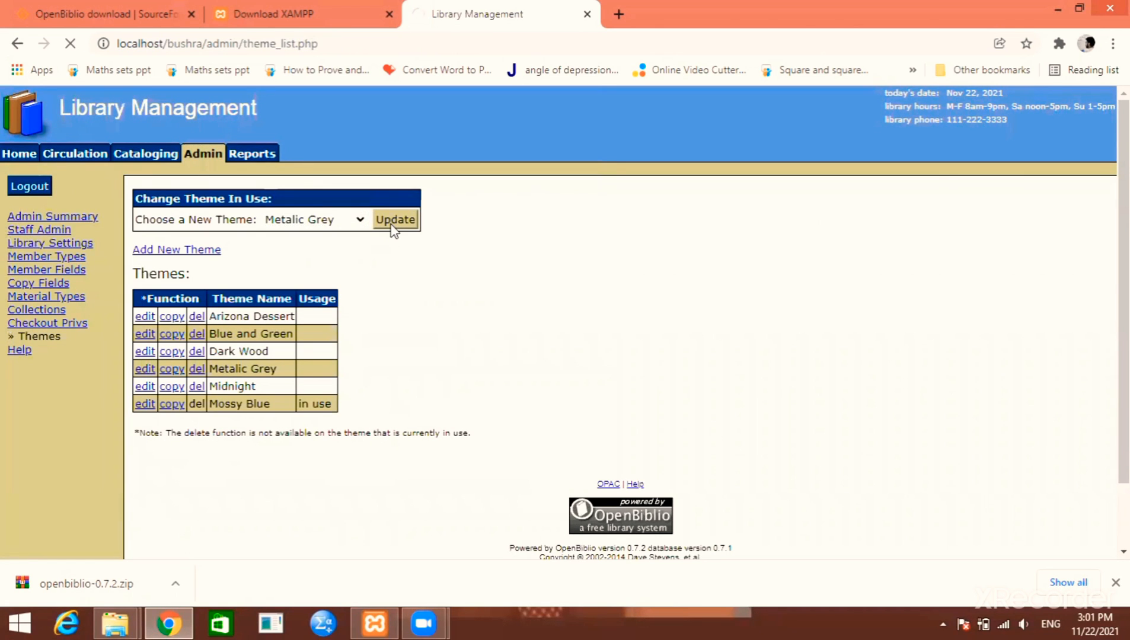
Switch the theme in use to Arizona Dessert
{"action": "left_click", "coordinate": [359, 219]}
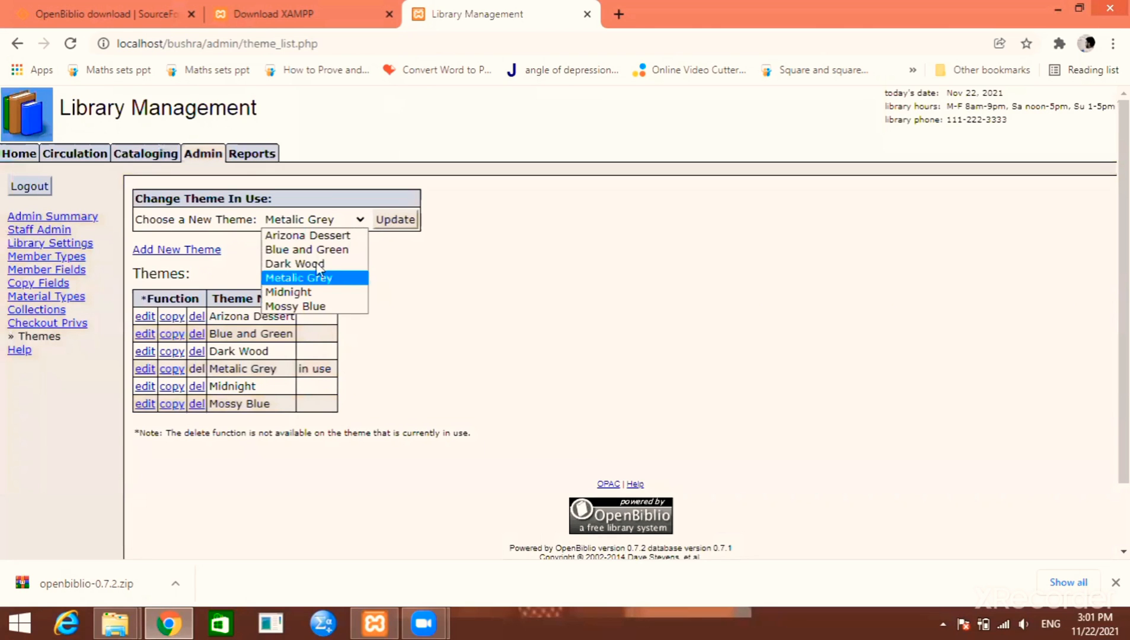
{"action": "left_click", "coordinate": [329, 239]}
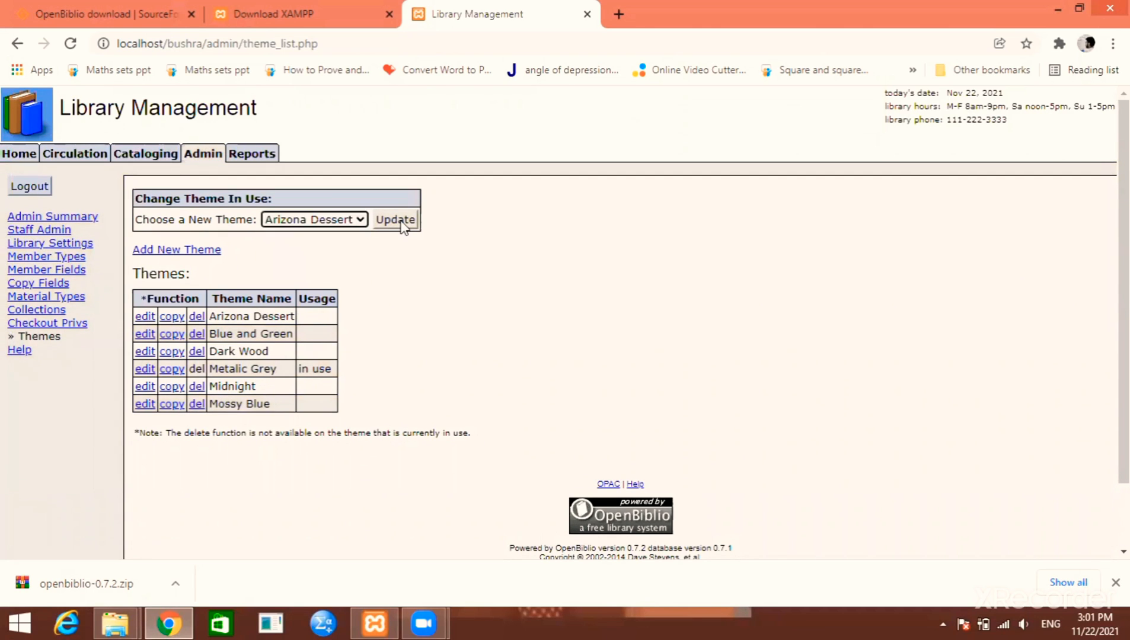
{"action": "left_click", "coordinate": [397, 221]}
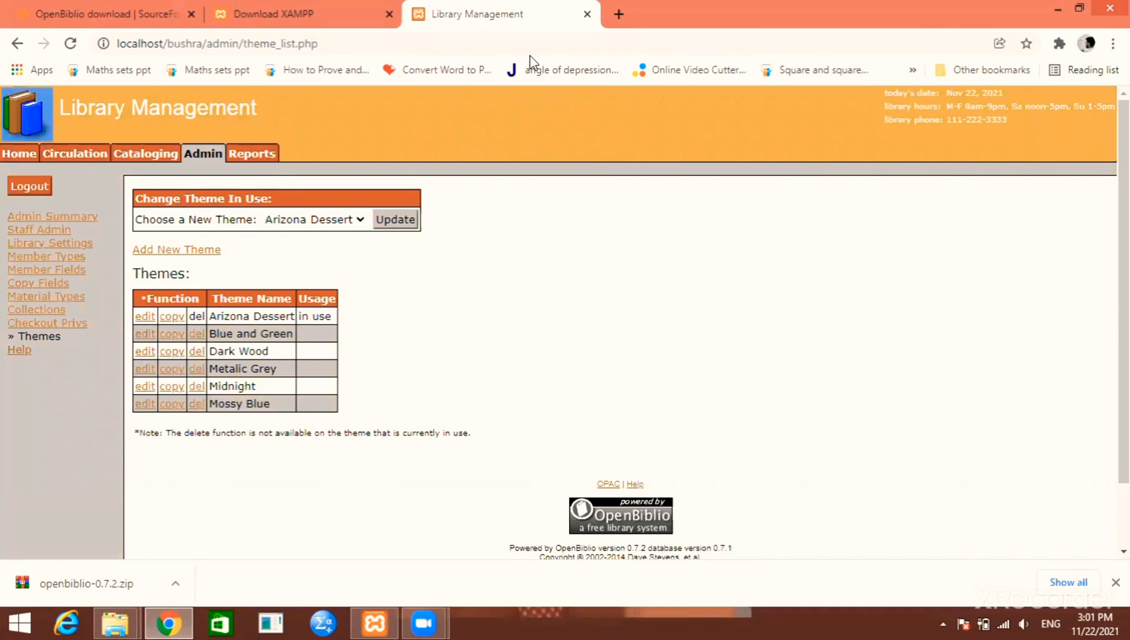
{"action": "left_click", "coordinate": [360, 622]}
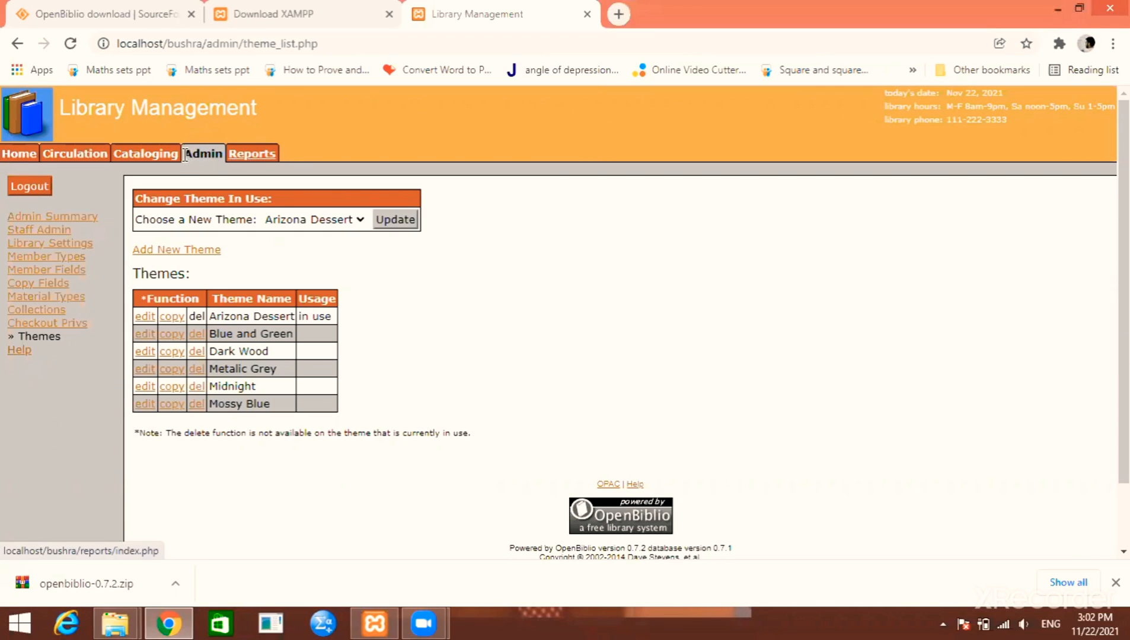
Open the Acquisition report's criteria form from the Reports list
{"action": "left_click", "coordinate": [252, 154]}
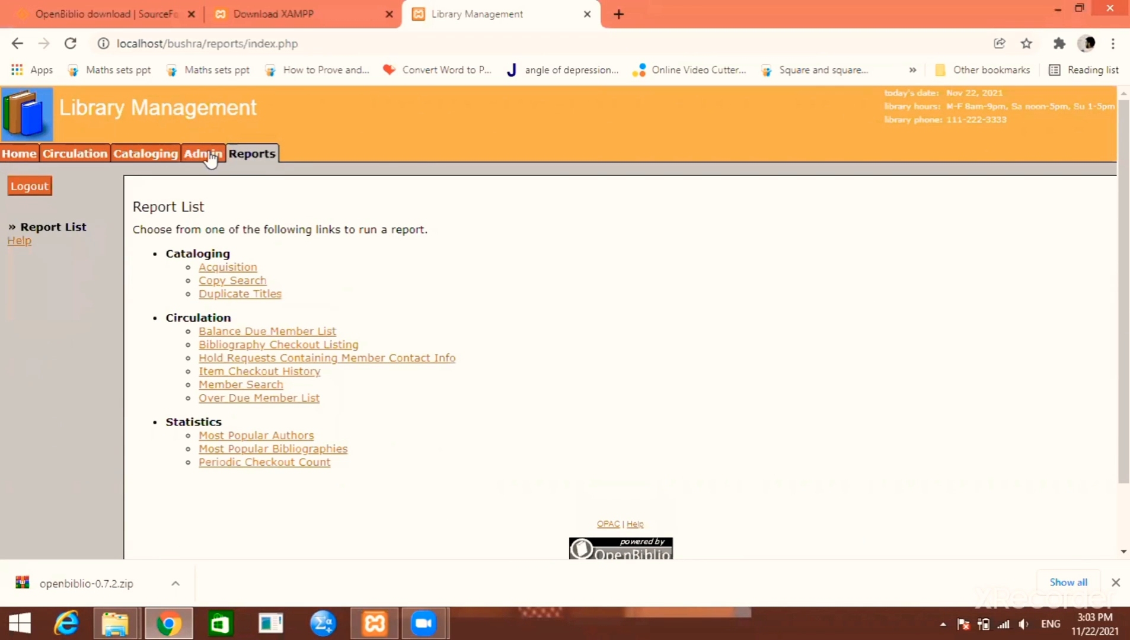
{"action": "left_click", "coordinate": [204, 154]}
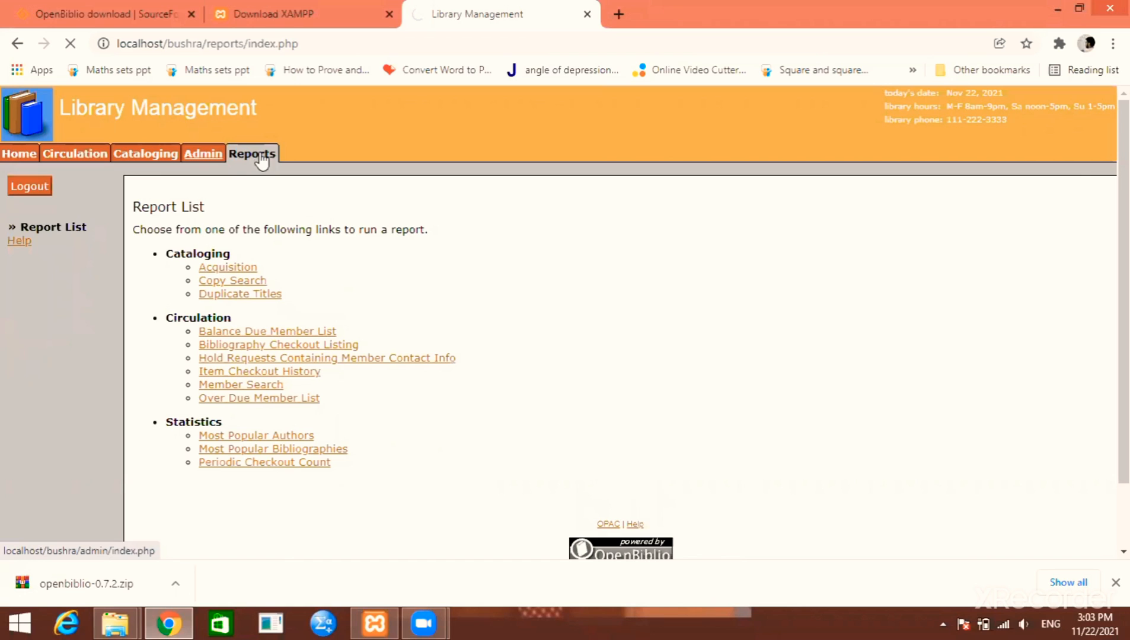
{"action": "left_click", "coordinate": [260, 157]}
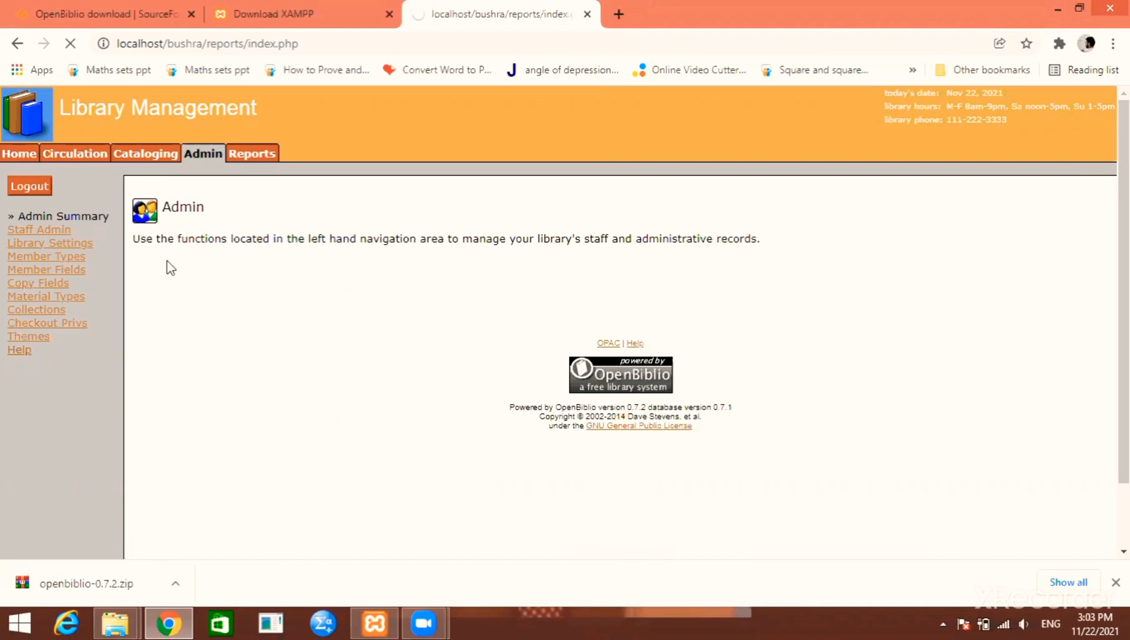
{"action": "mouse_move", "coordinate": [331, 490]}
{"action": "left_mouse_down"}
{"action": "mouse_move", "coordinate": [349, 410]}
{"action": "mouse_move", "coordinate": [159, 274]}
{"action": "mouse_move", "coordinate": [157, 258]}
{"action": "mouse_move", "coordinate": [335, 448]}
{"action": "mouse_move", "coordinate": [343, 475]}
{"action": "left_mouse_up"}
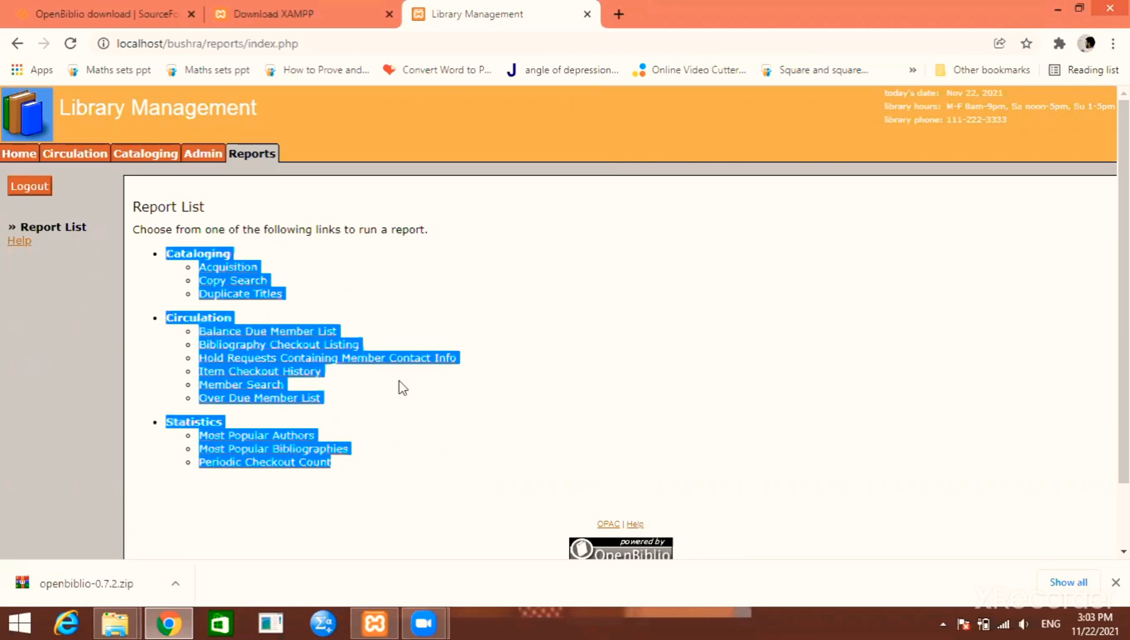
{"action": "left_click", "coordinate": [216, 276]}
{"action": "left_click", "coordinate": [222, 272]}
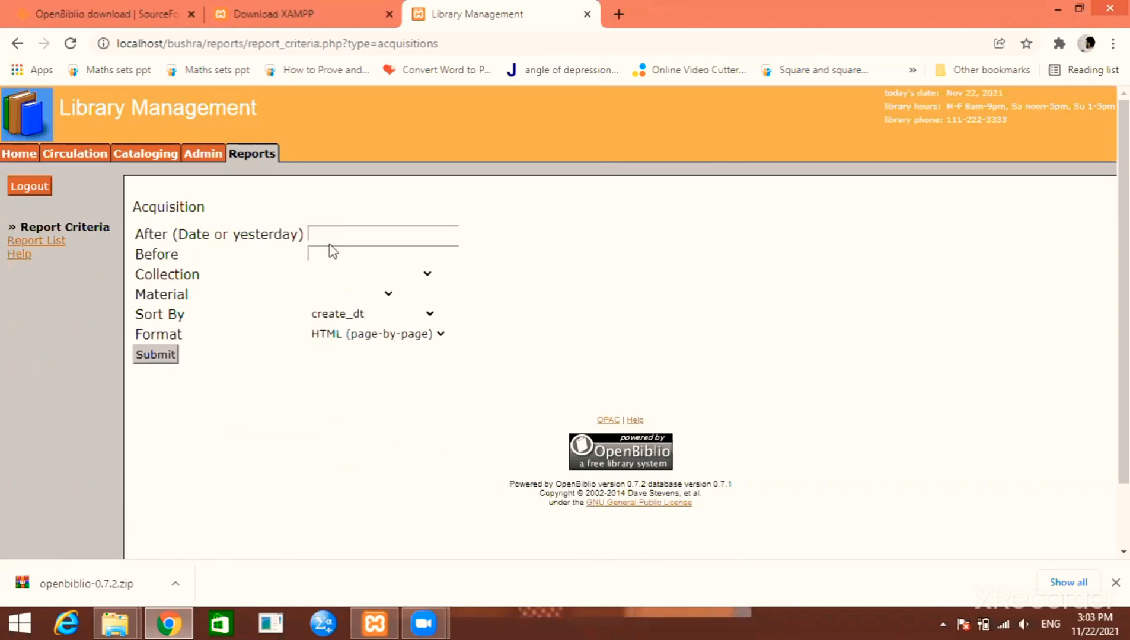
Focus the After date field, then open a new blank browser tab
{"action": "left_click", "coordinate": [329, 243]}
{"action": "left_click", "coordinate": [166, 393]}
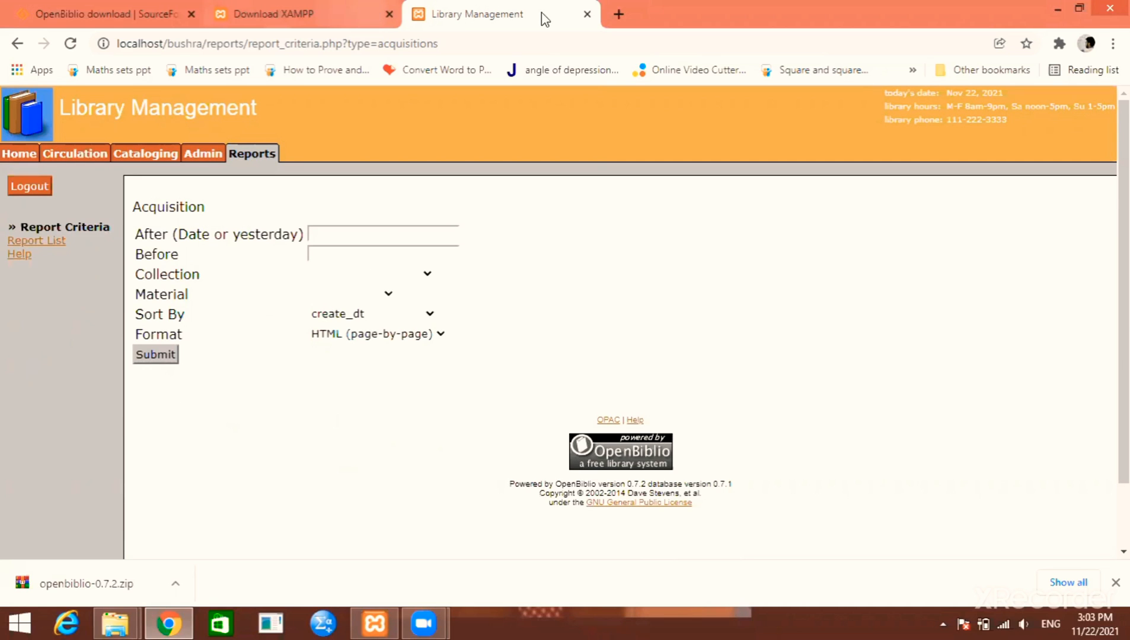
{"action": "left_click", "coordinate": [618, 18]}
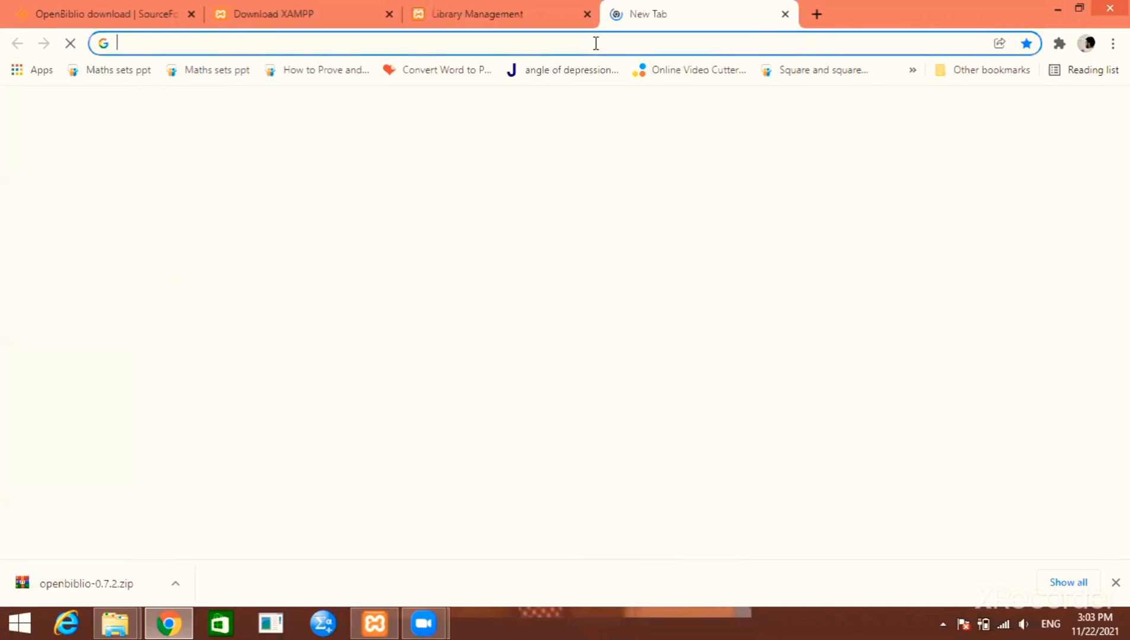
Search Google for openbiblio and open the 'OpenBiblio | Main' project site
{"action": "left_click", "coordinate": [596, 43]}
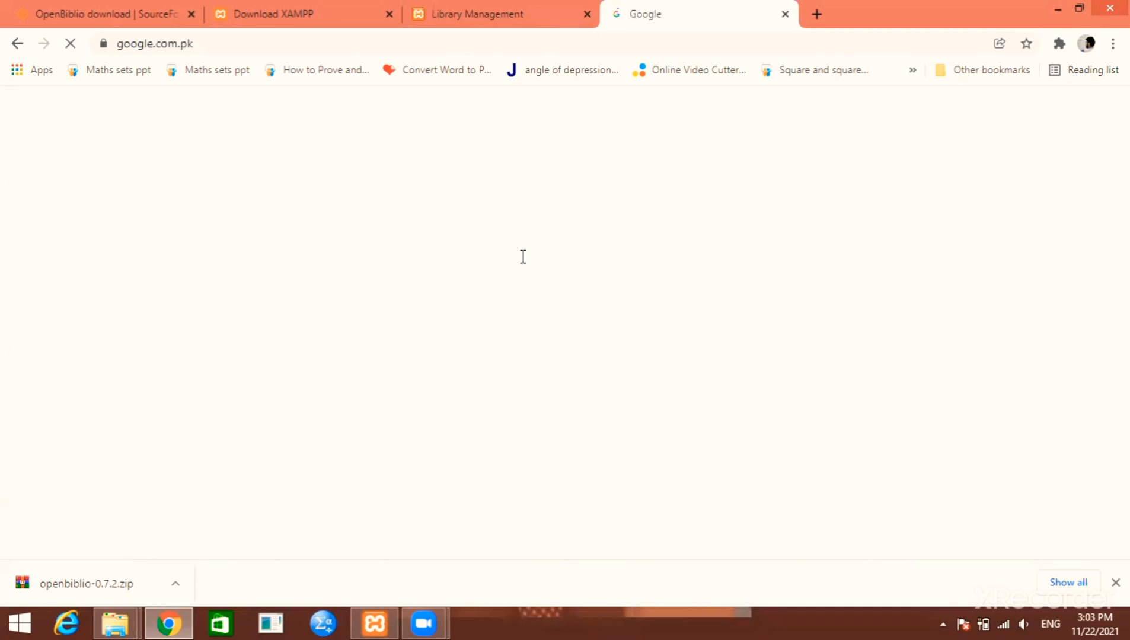
{"action": "left_click", "coordinate": [524, 257]}
{"action": "type", "text": "op"}
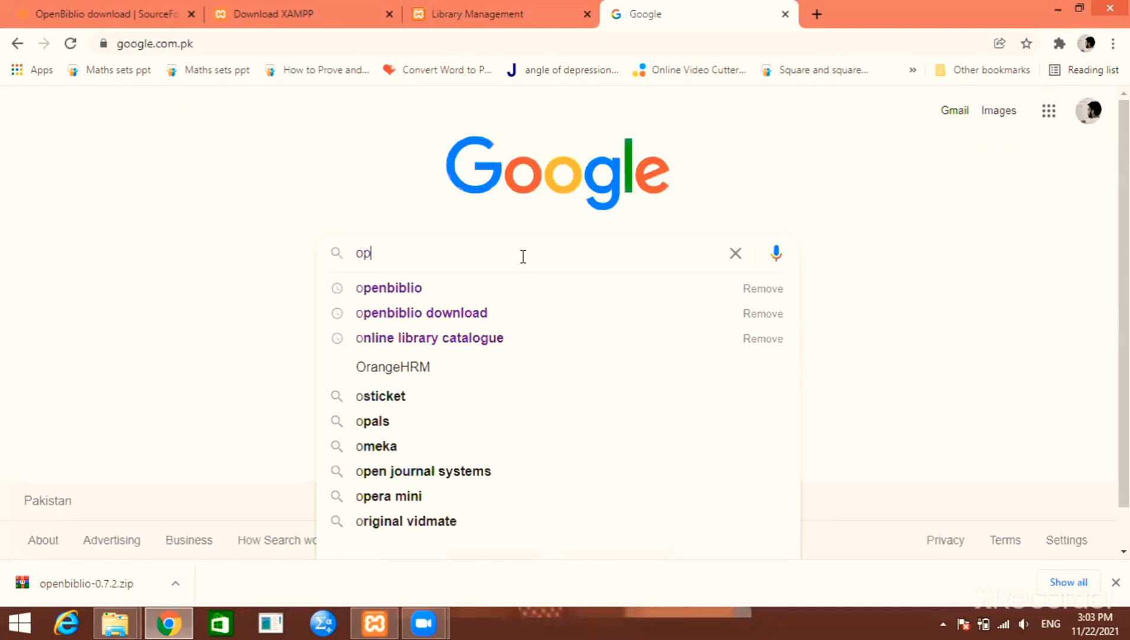
{"action": "type", "text": "en"}
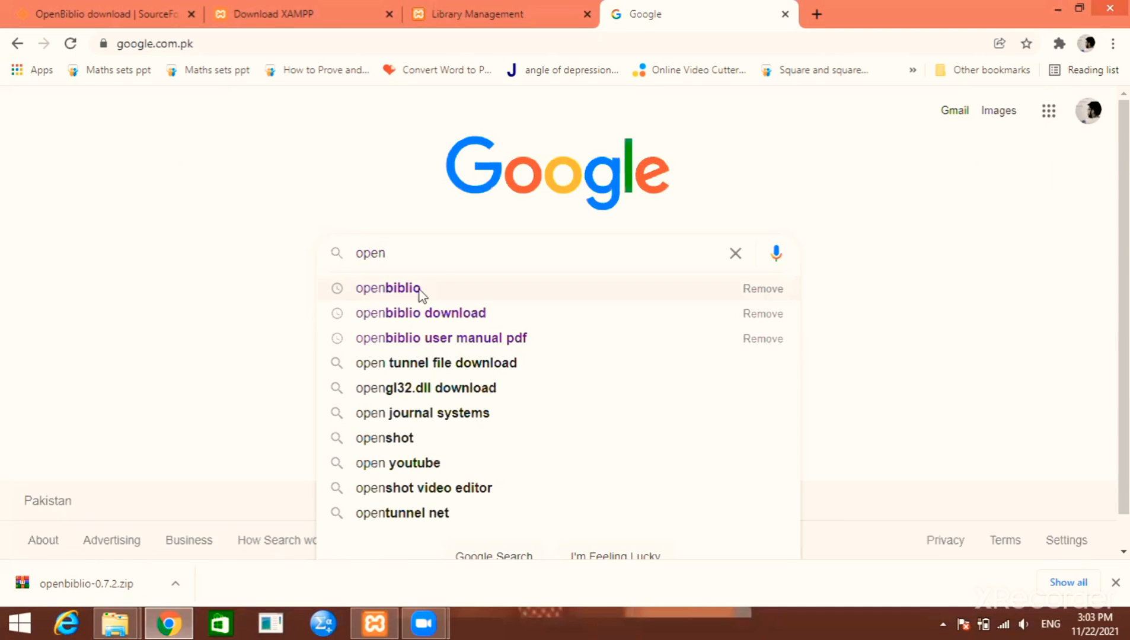
{"action": "left_click", "coordinate": [421, 292]}
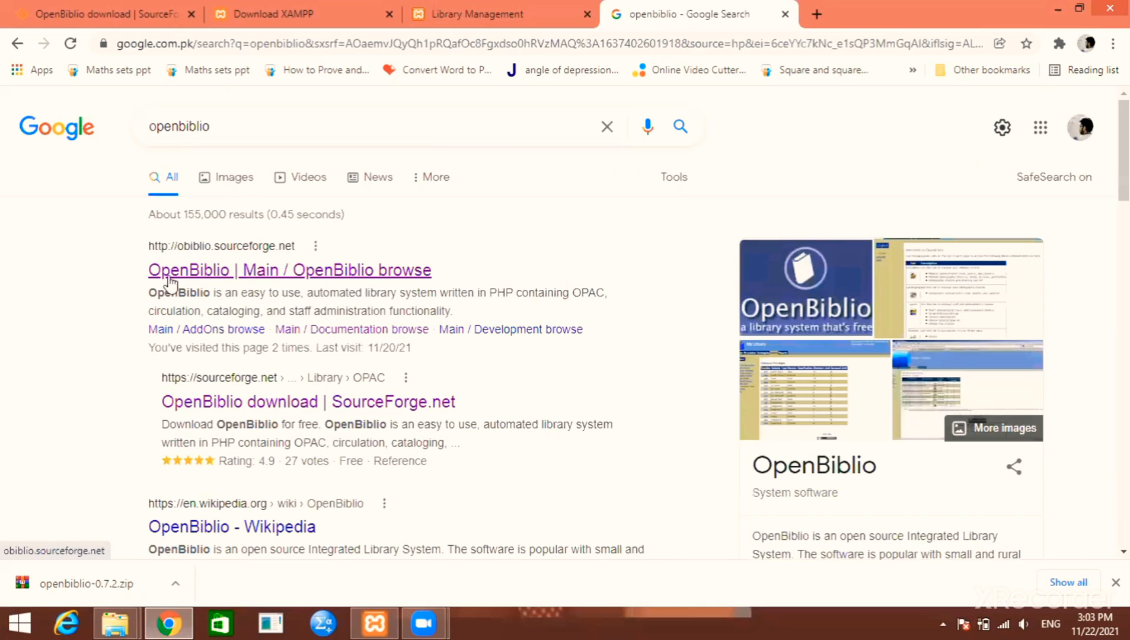
{"action": "left_click", "coordinate": [337, 272]}
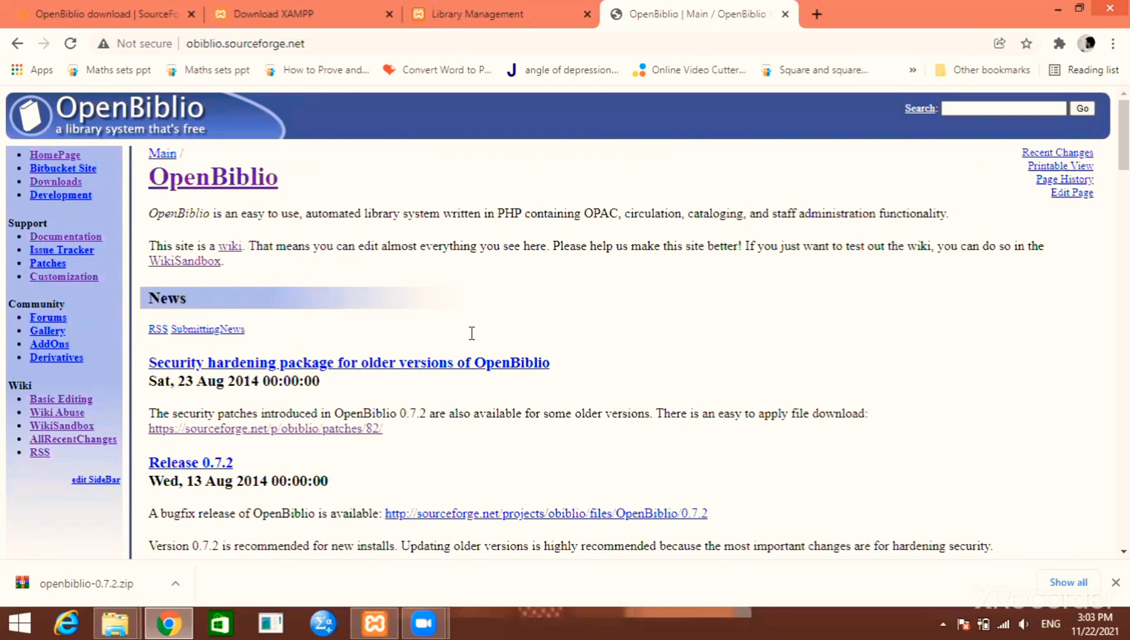
Go to the site's Customization page and the user-submitted reports Downloads section
{"action": "scroll", "coordinate": [472, 333], "scroll_direction": "down", "scroll_amount": 5}
{"action": "scroll", "coordinate": [75, 275], "scroll_direction": "up", "scroll_amount": 5}
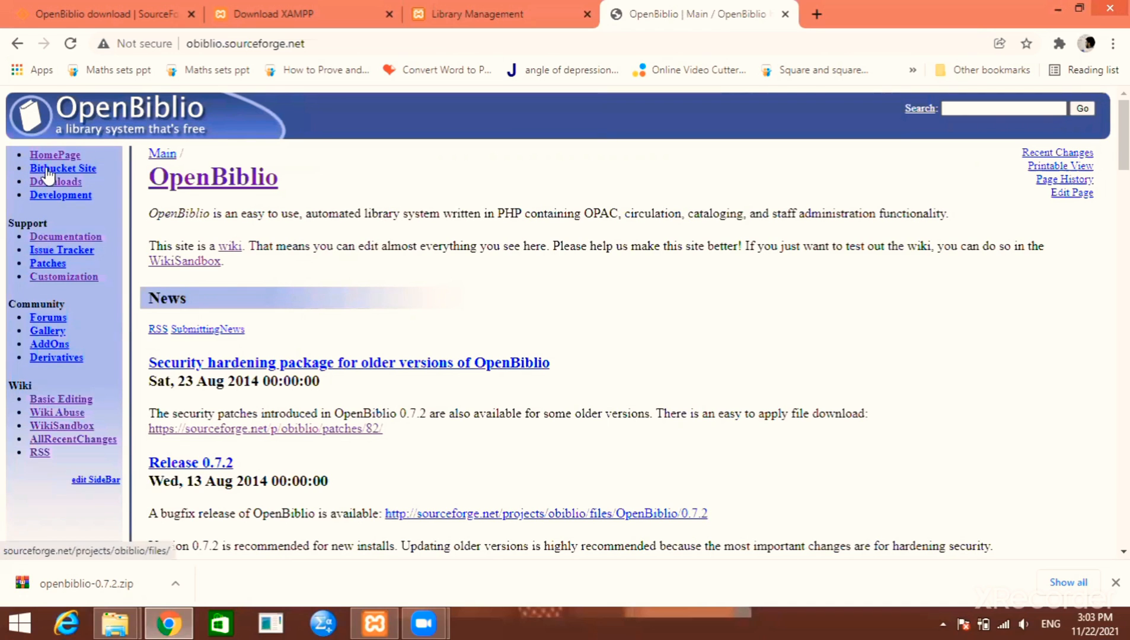
{"action": "left_click", "coordinate": [76, 279]}
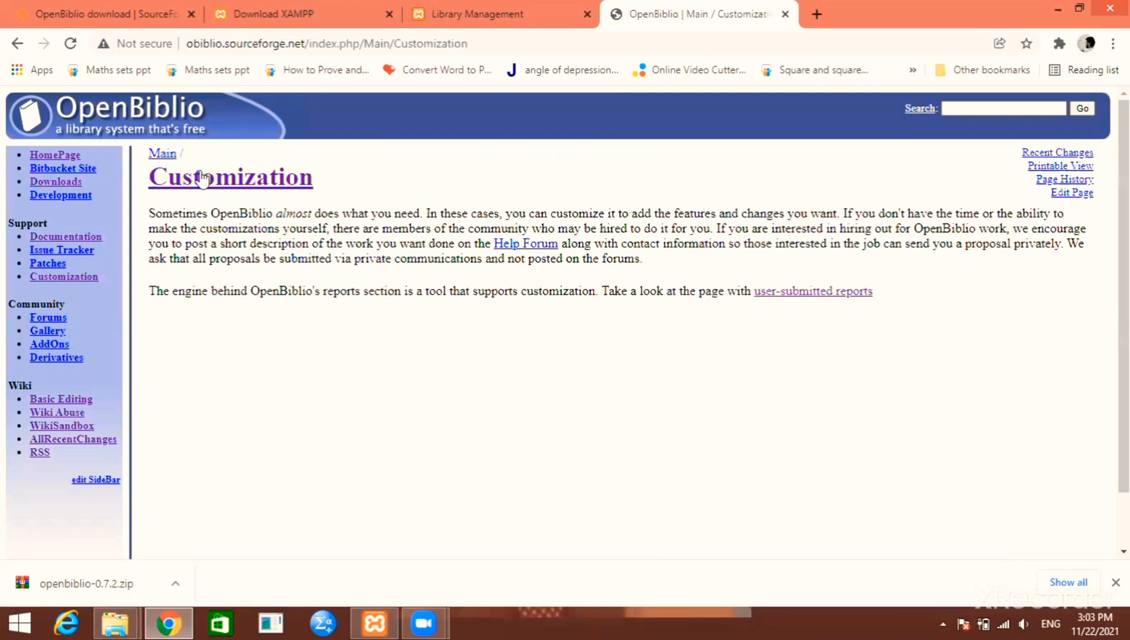
{"action": "left_click", "coordinate": [800, 302]}
{"action": "scroll", "coordinate": [234, 286], "scroll_direction": "down", "scroll_amount": 3}
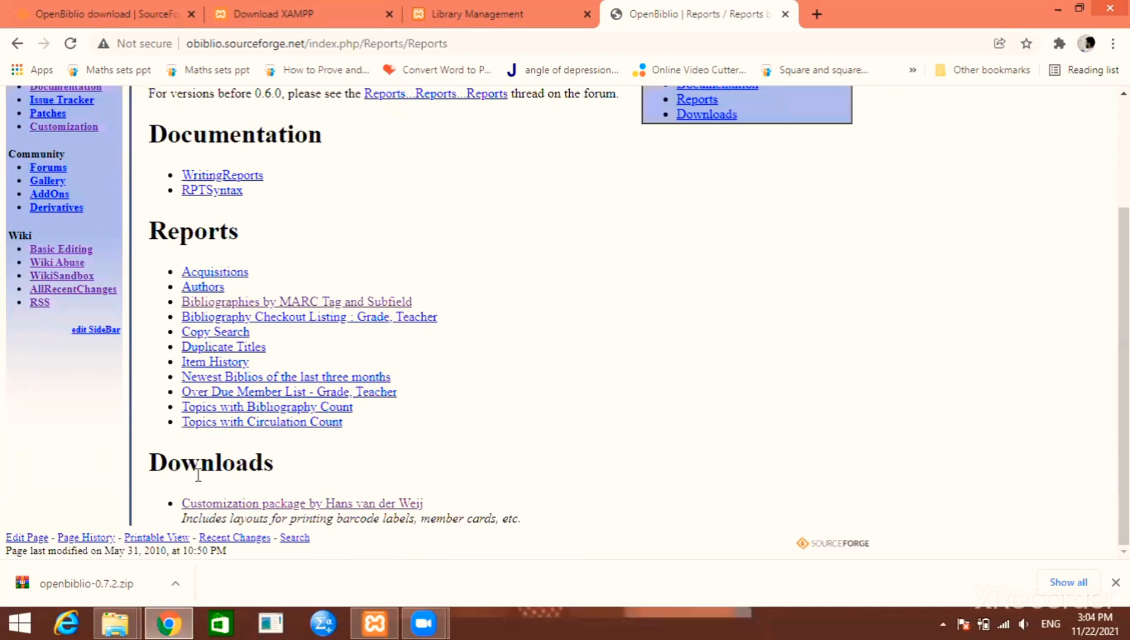
{"action": "left_click_drag", "start_coordinate": [146, 471], "coordinate": [301, 475]}
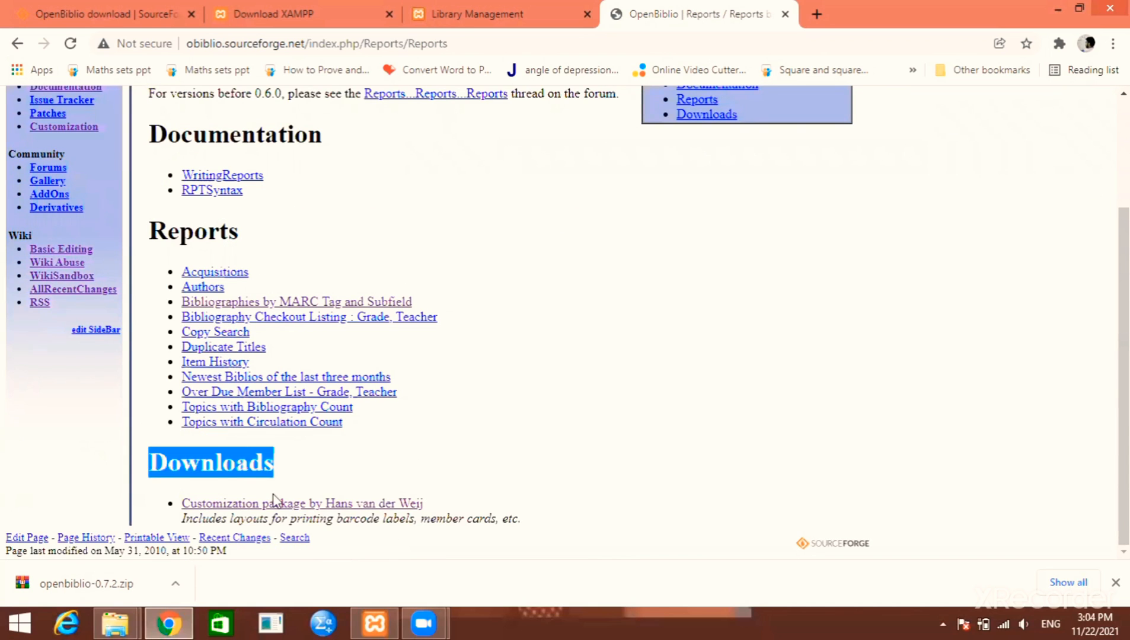
{"action": "left_click", "coordinate": [223, 511]}
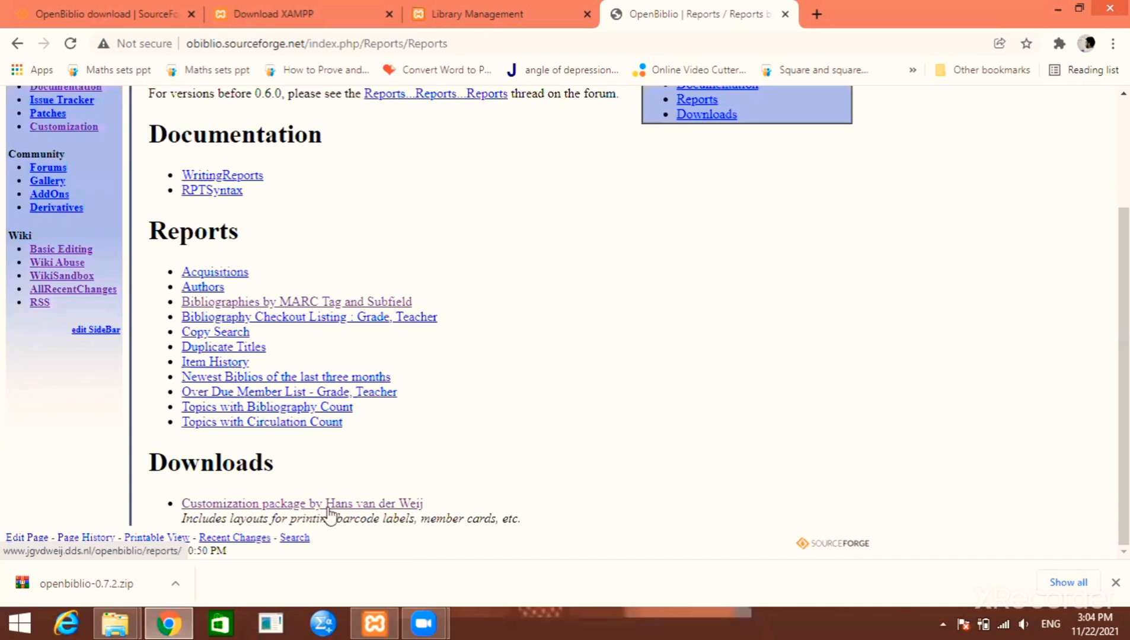
Open the customization package's Downloads and choose the general package
{"action": "left_click", "coordinate": [406, 511]}
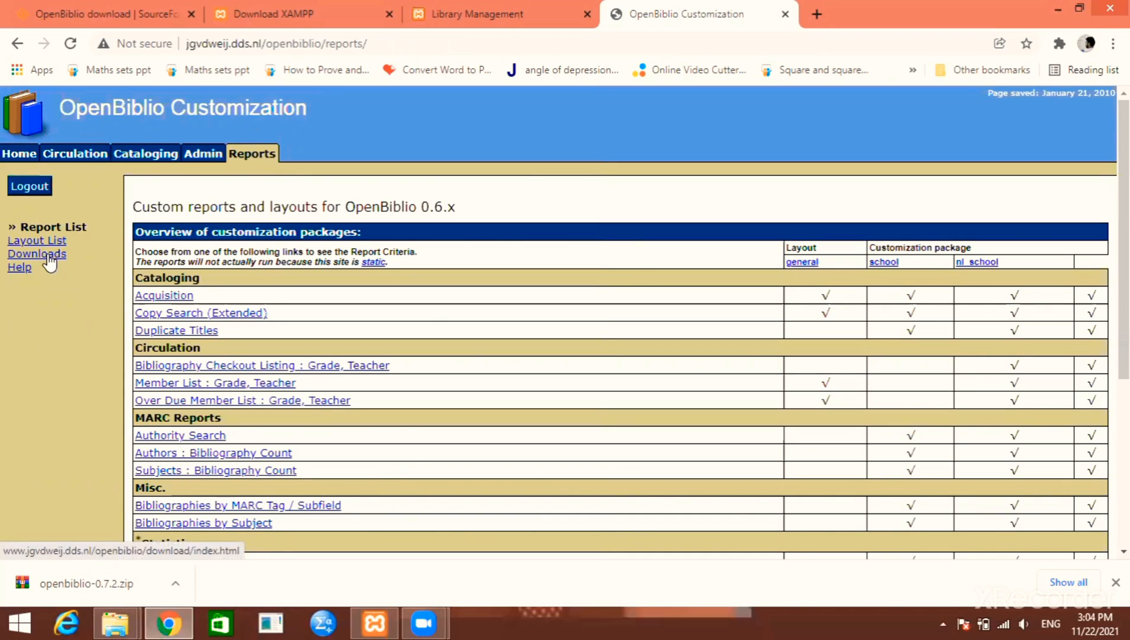
{"action": "left_click", "coordinate": [50, 255]}
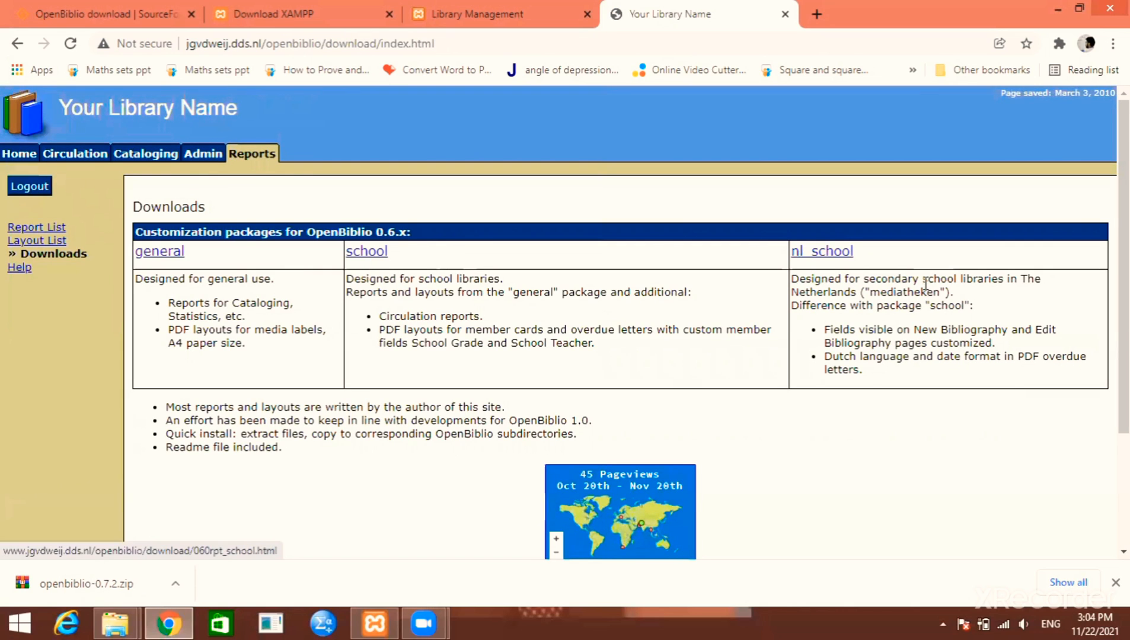
{"action": "left_click", "coordinate": [162, 253]}
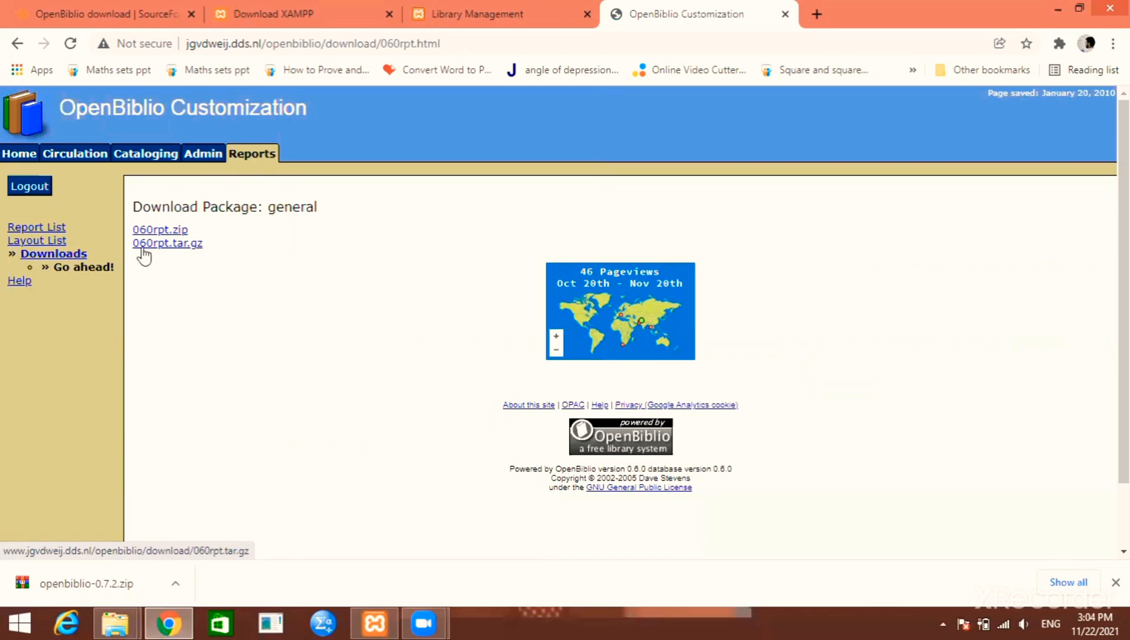
Save 060rpt.zip to the Desktop, then minimise Chrome and XAMPP to reveal it
{"action": "left_click", "coordinate": [176, 232]}
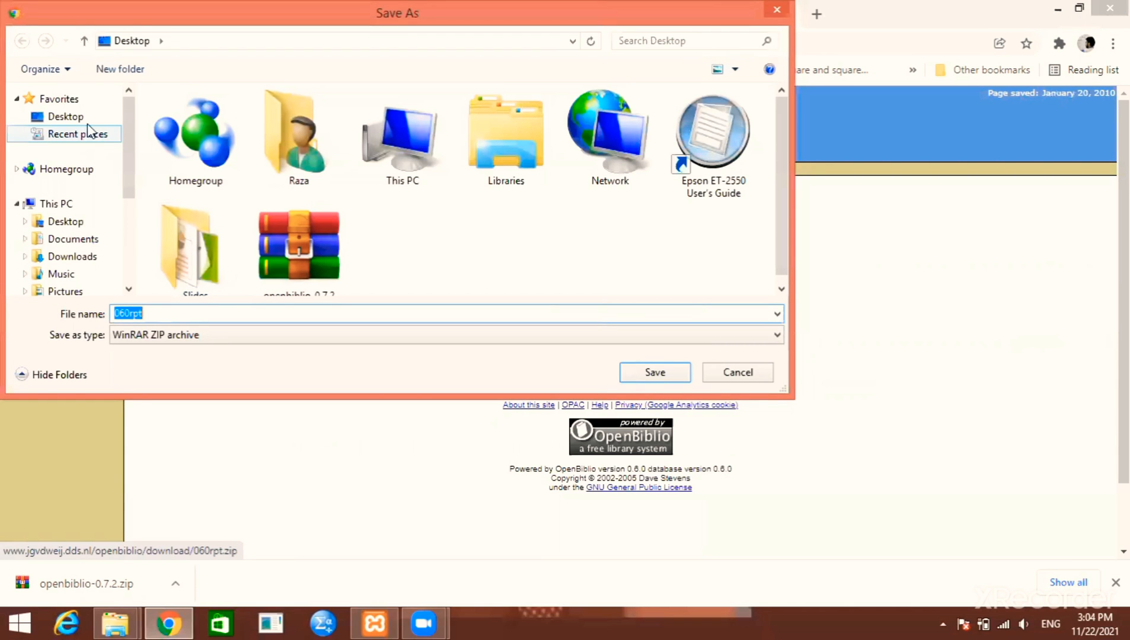
{"action": "left_click", "coordinate": [83, 117]}
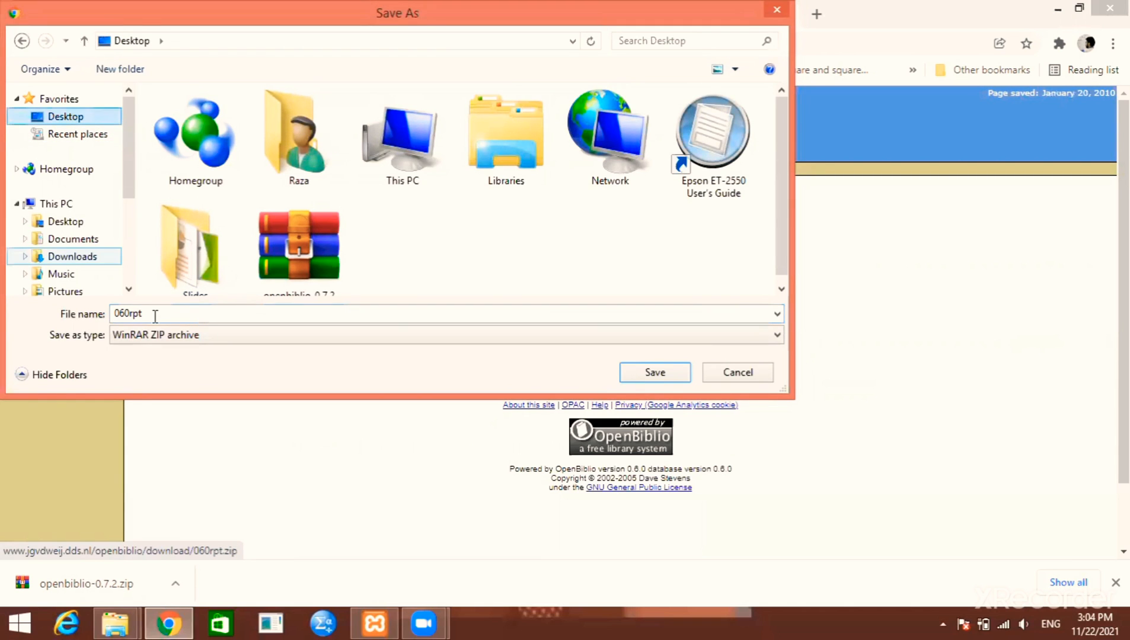
{"action": "left_click", "coordinate": [652, 374]}
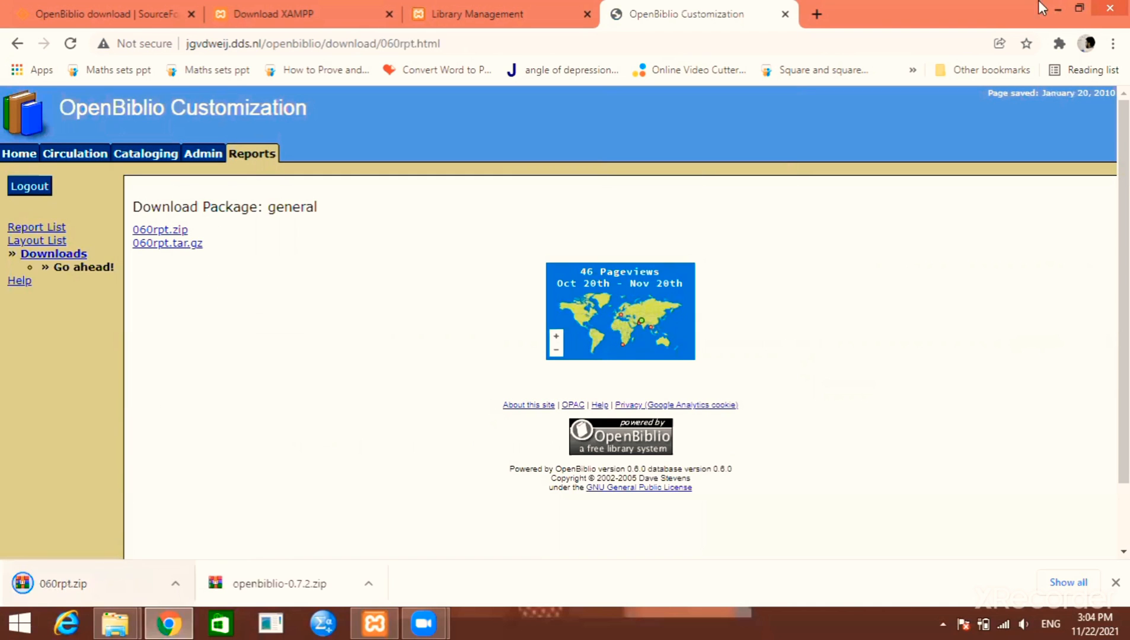
{"action": "left_click", "coordinate": [1058, 7]}
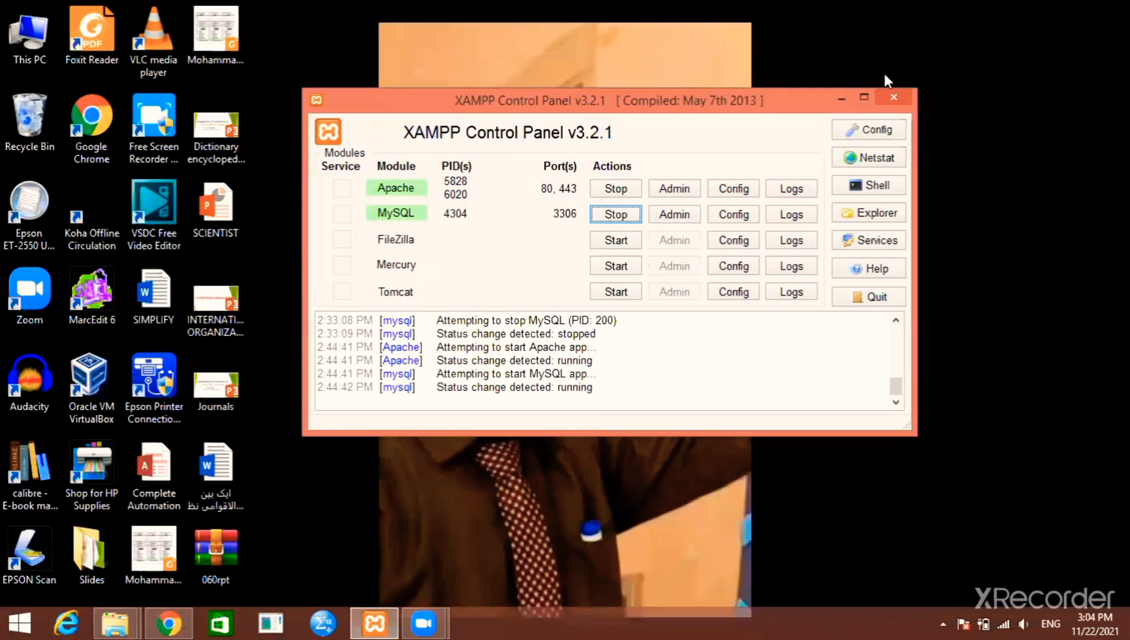
{"action": "left_click", "coordinate": [851, 98]}
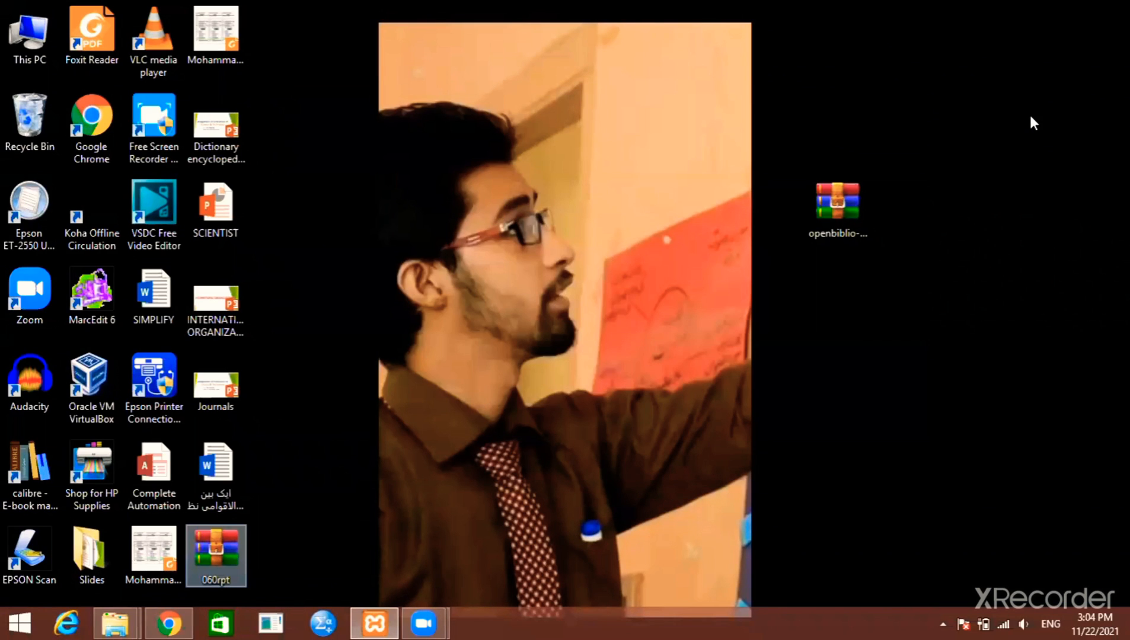
Extract 060rpt.zip into a new Desktop folder named report and move it to the top right
{"action": "right_click", "coordinate": [947, 203]}
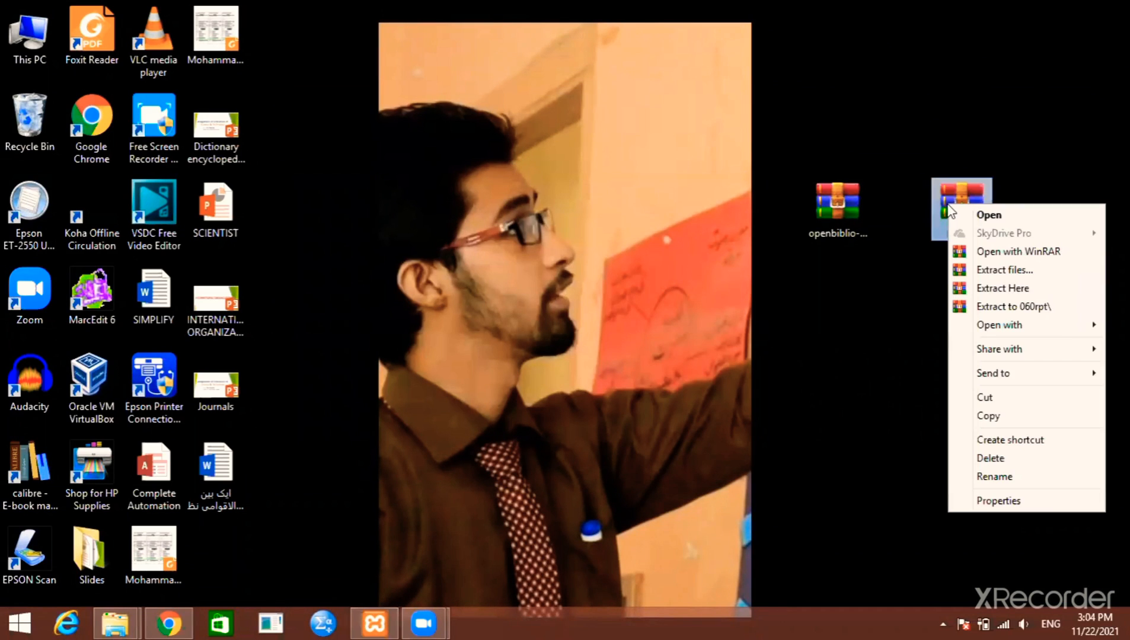
{"action": "left_click", "coordinate": [986, 270]}
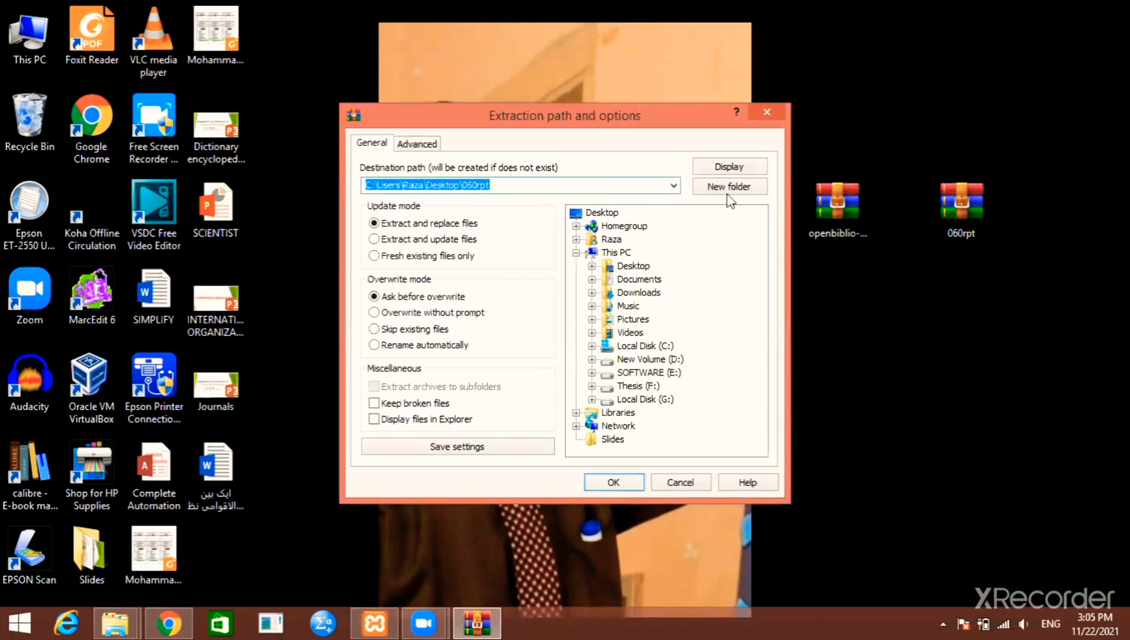
{"action": "double_click", "coordinate": [610, 214]}
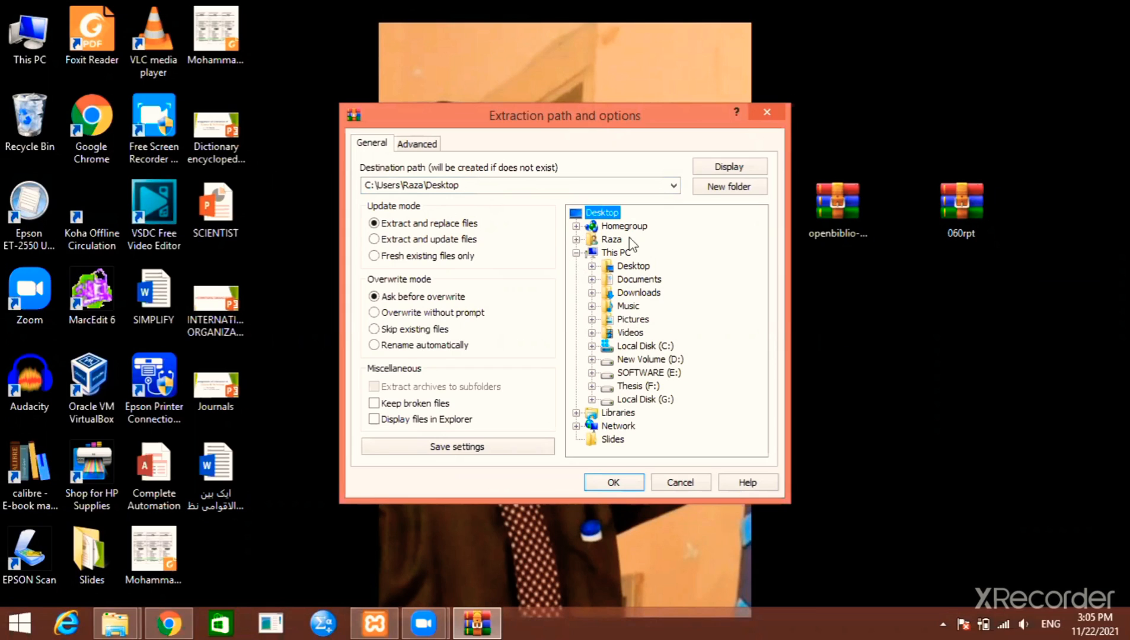
{"action": "left_click", "coordinate": [715, 190]}
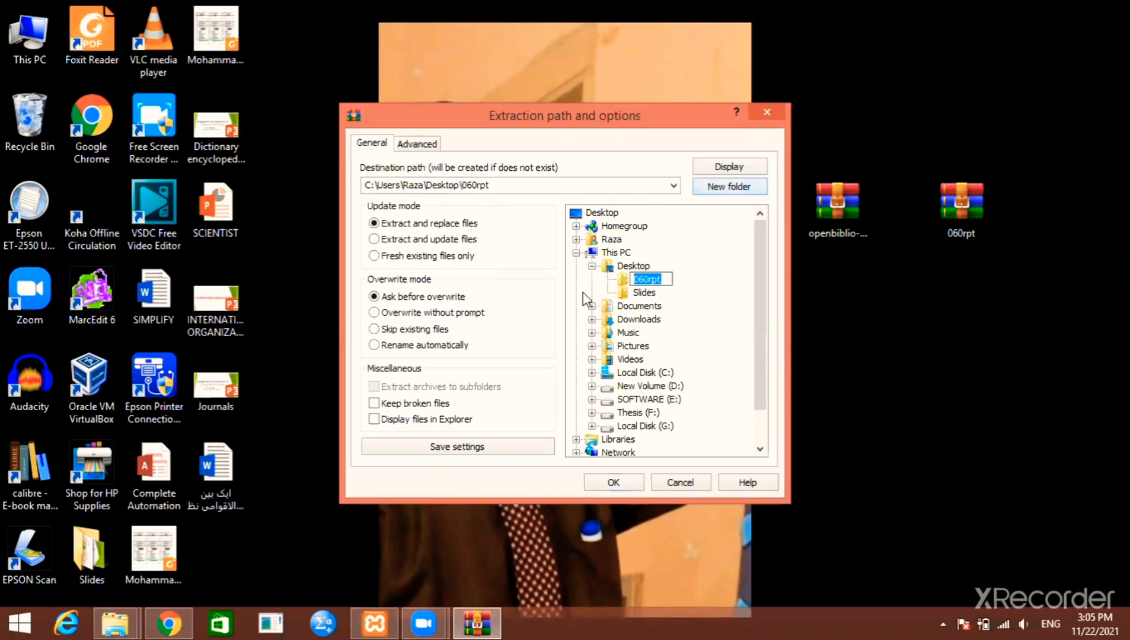
{"action": "type", "text": "re"}
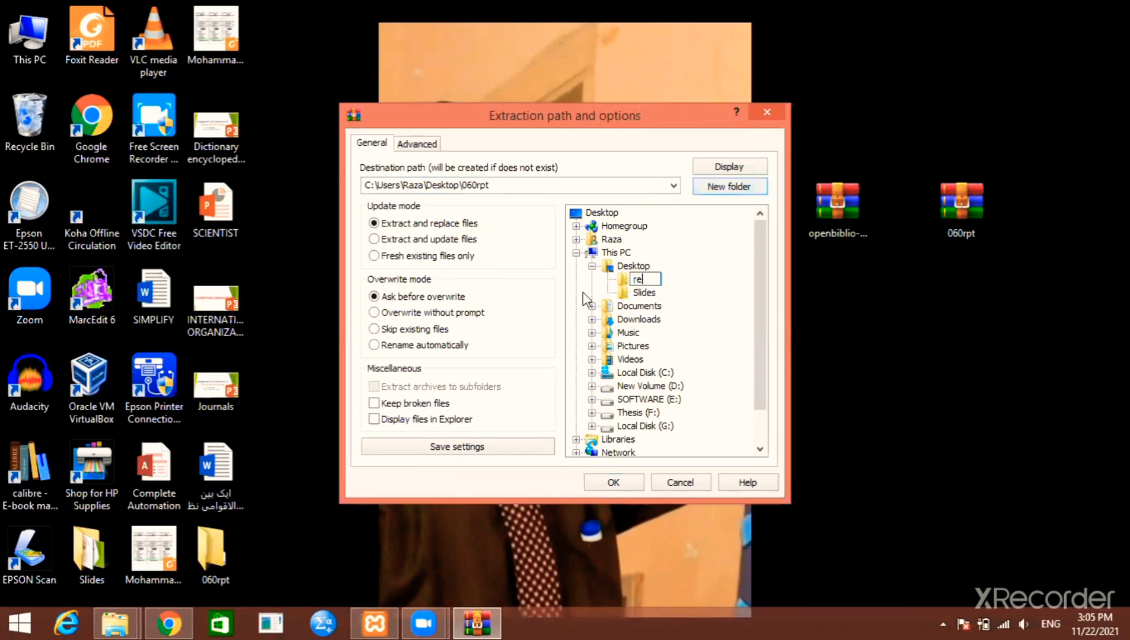
{"action": "type", "text": "port"}
{"action": "key", "text": "Return"}
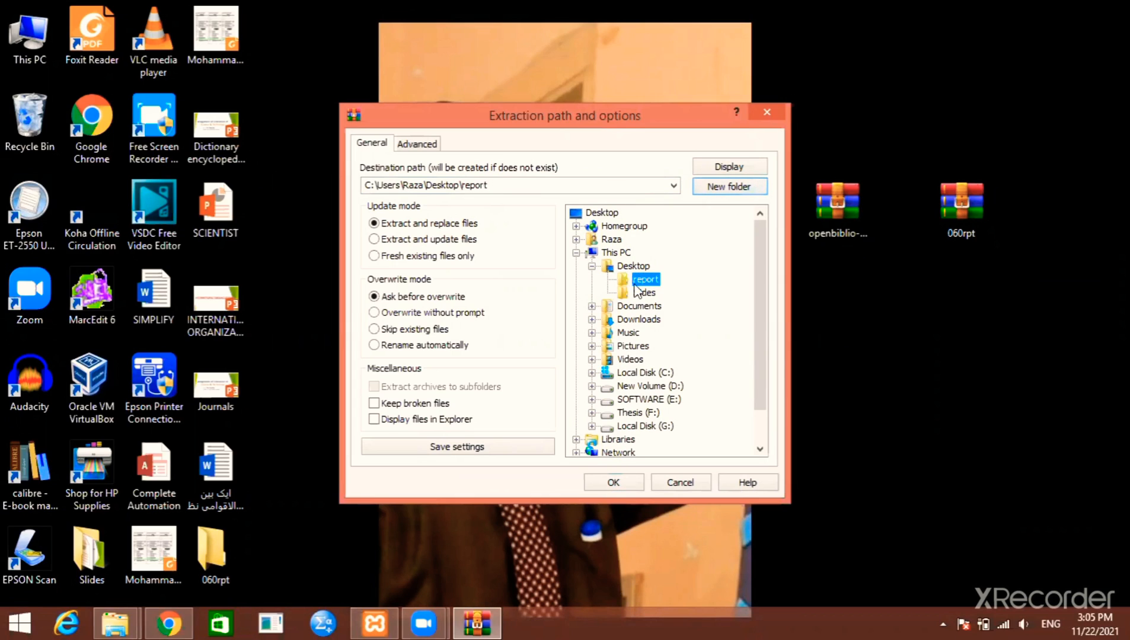
{"action": "left_click", "coordinate": [614, 483]}
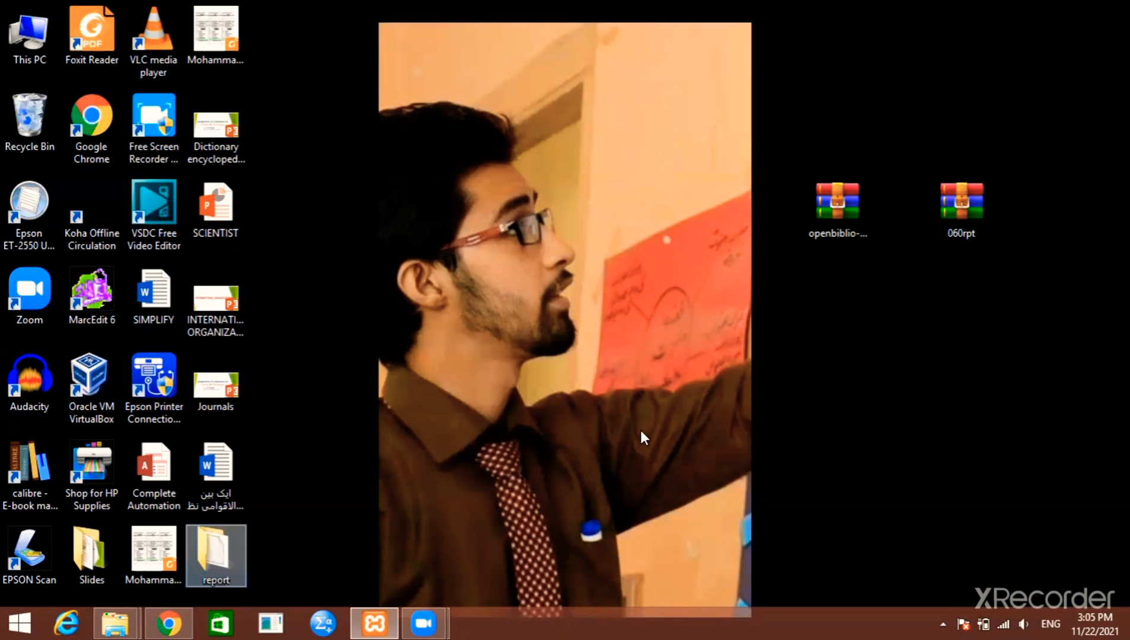
{"action": "left_click_drag", "start_coordinate": [220, 550], "coordinate": [848, 21]}
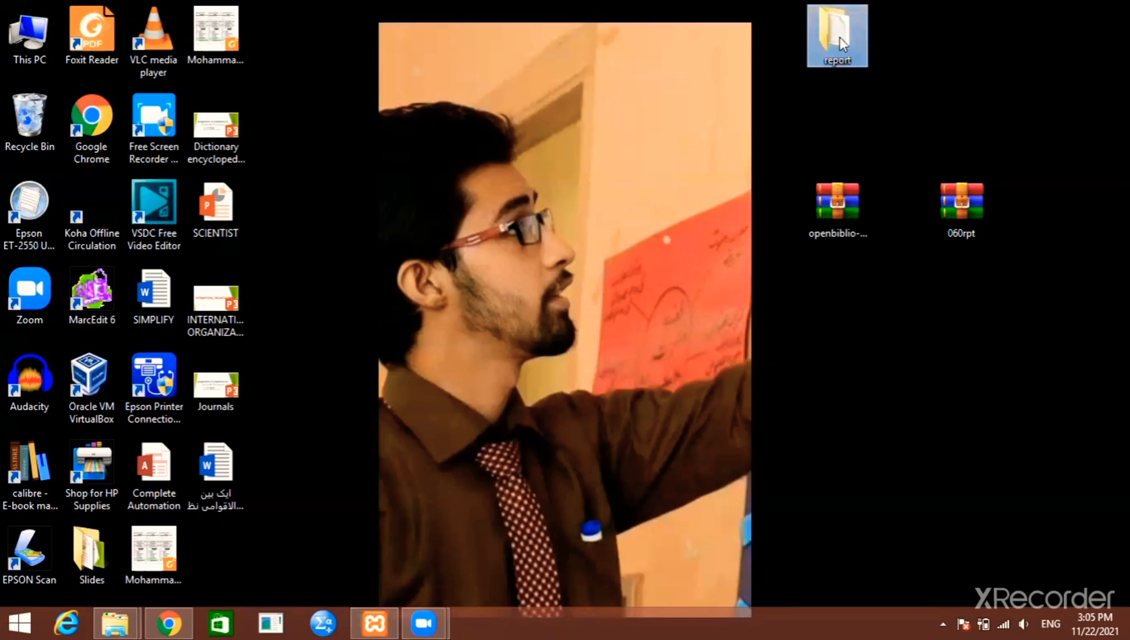
Open report\reports in the extracted package and copy its defs folder
{"action": "double_click", "coordinate": [840, 37]}
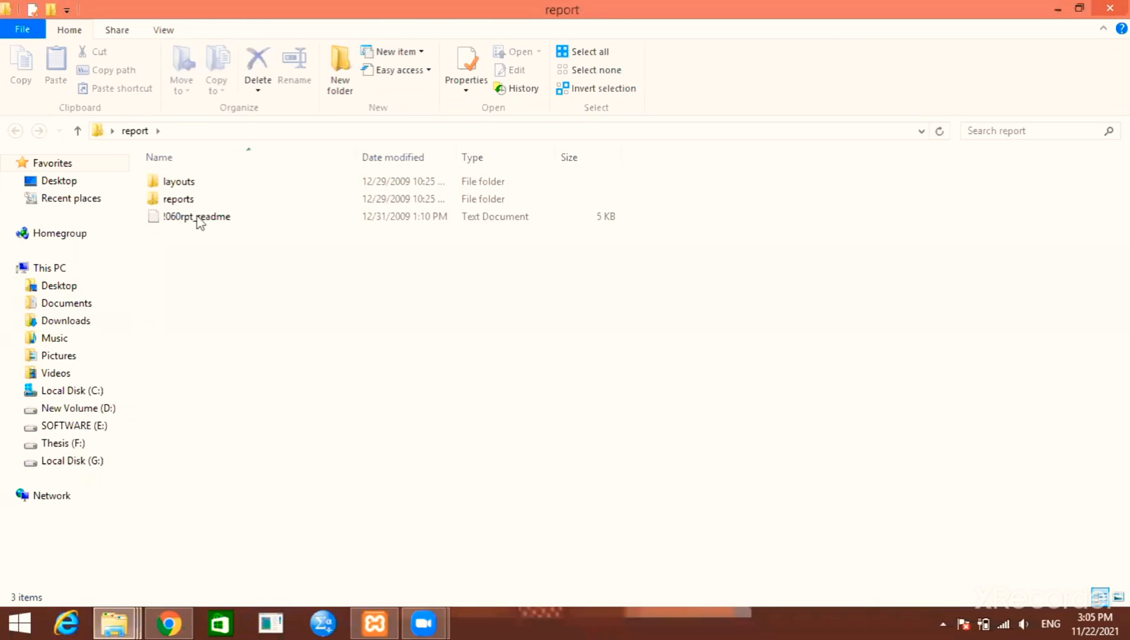
{"action": "left_click_drag", "start_coordinate": [190, 344], "coordinate": [189, 188]}
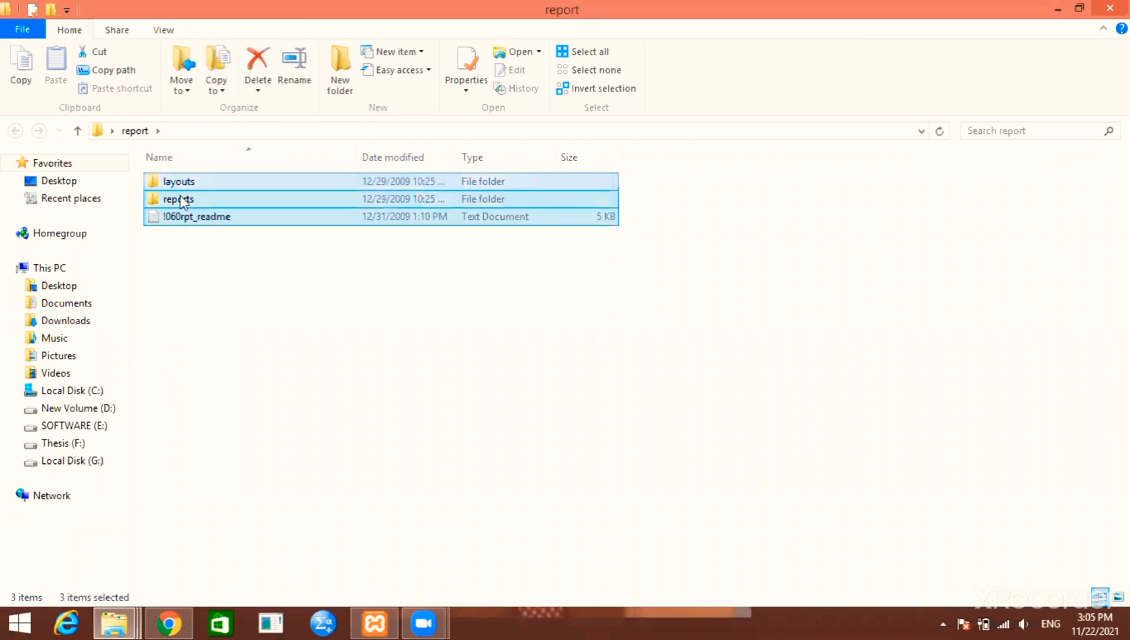
{"action": "left_click", "coordinate": [181, 201]}
{"action": "double_click", "coordinate": [183, 201]}
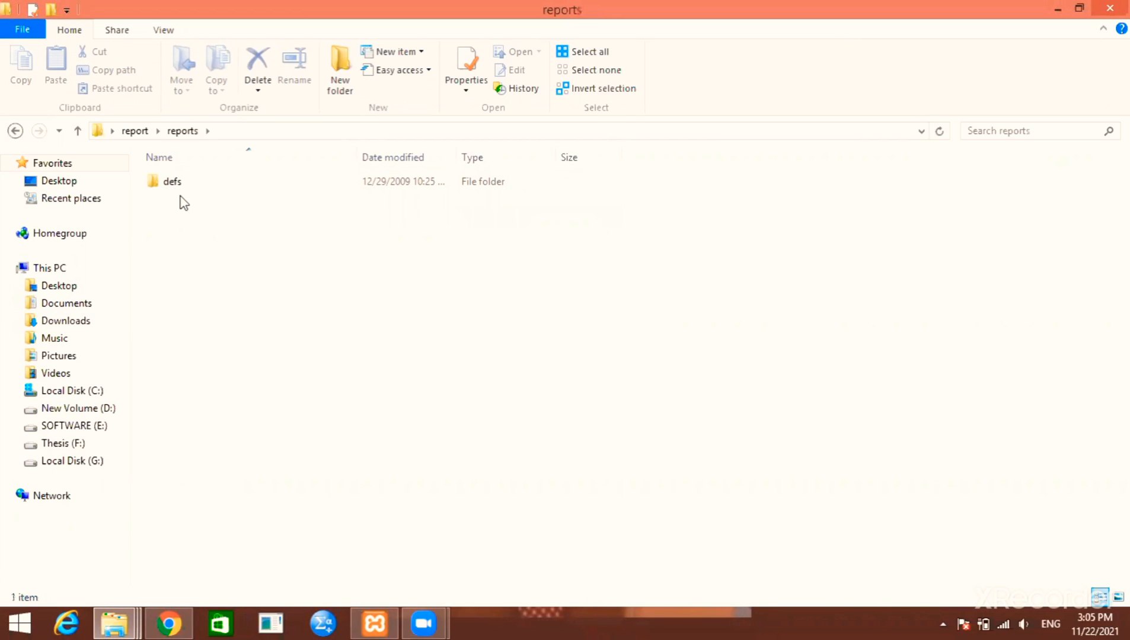
{"action": "key", "text": "alt+Left"}
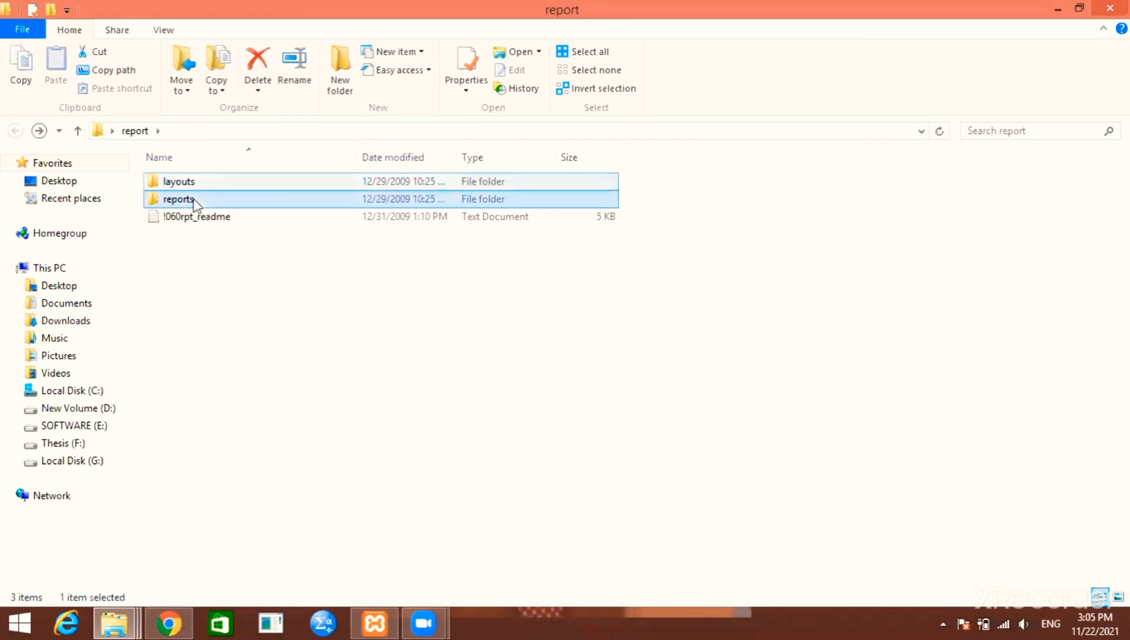
{"action": "double_click", "coordinate": [181, 200]}
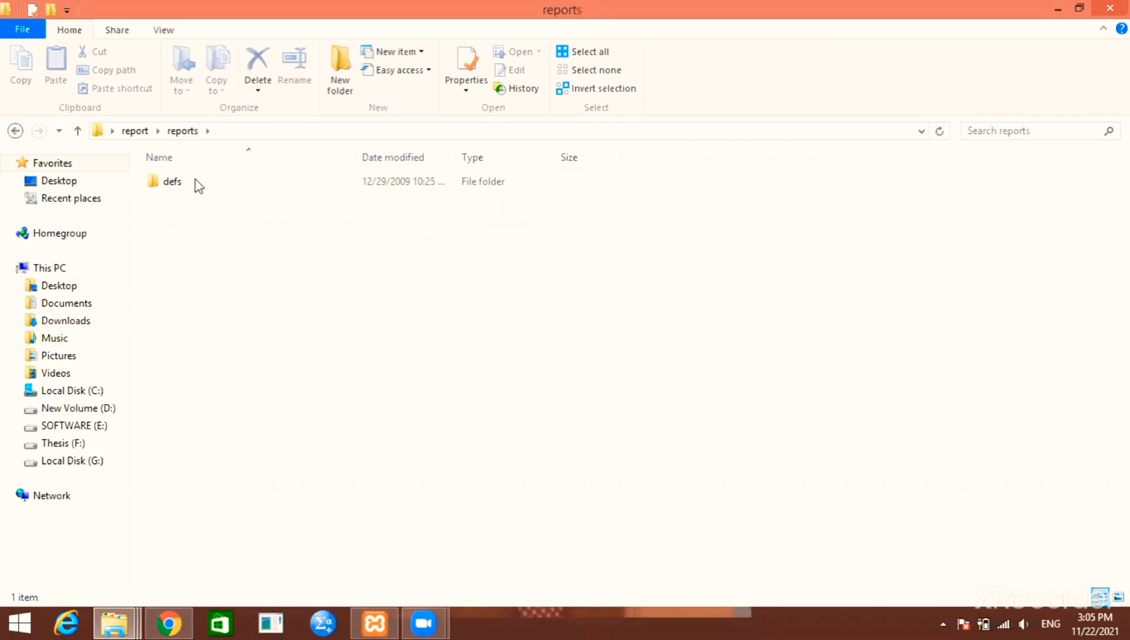
{"action": "left_click", "coordinate": [197, 182]}
{"action": "left_click", "coordinate": [207, 182]}
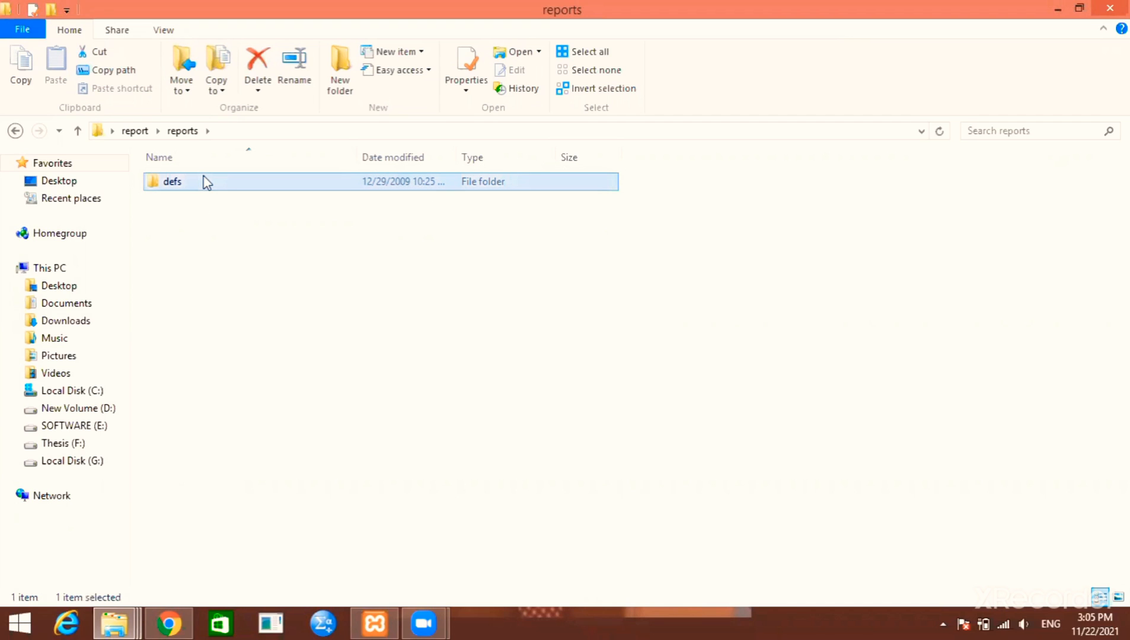
{"action": "key", "text": "ctrl+c"}
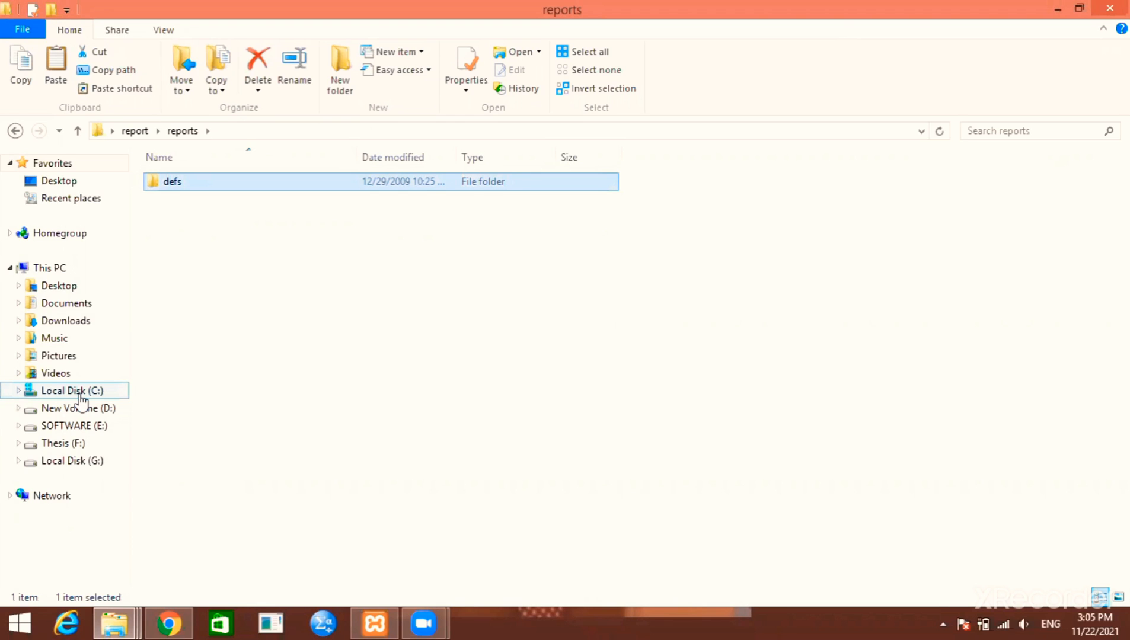
Paste defs into C:\xampp\htdocs\bushra\reports, replacing the existing same-named files
{"action": "left_click", "coordinate": [80, 393]}
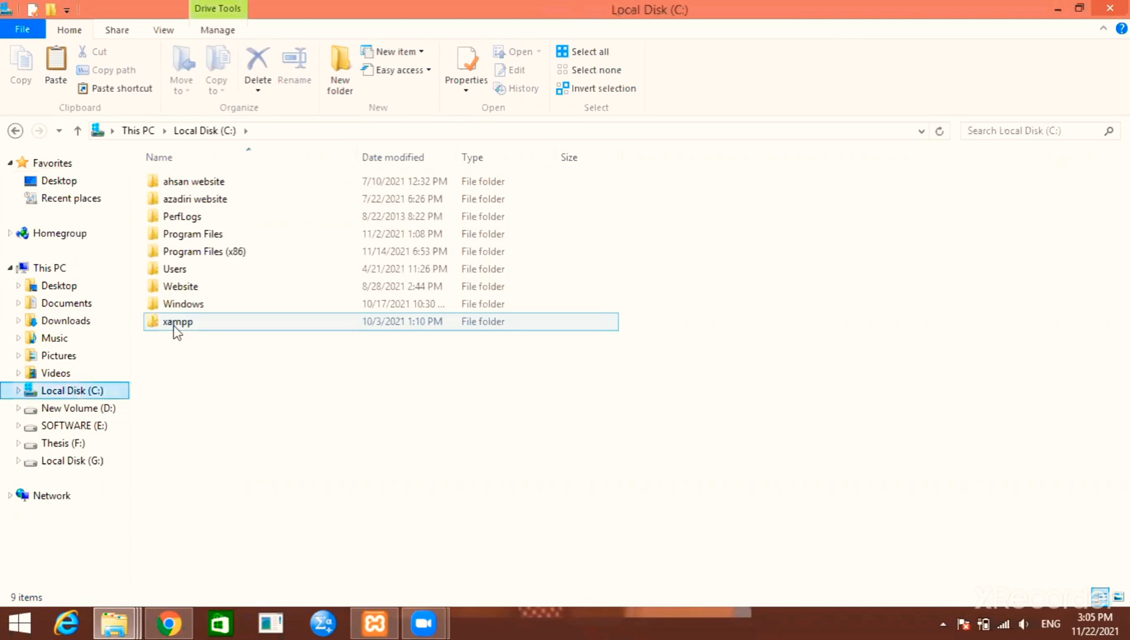
{"action": "double_click", "coordinate": [177, 323]}
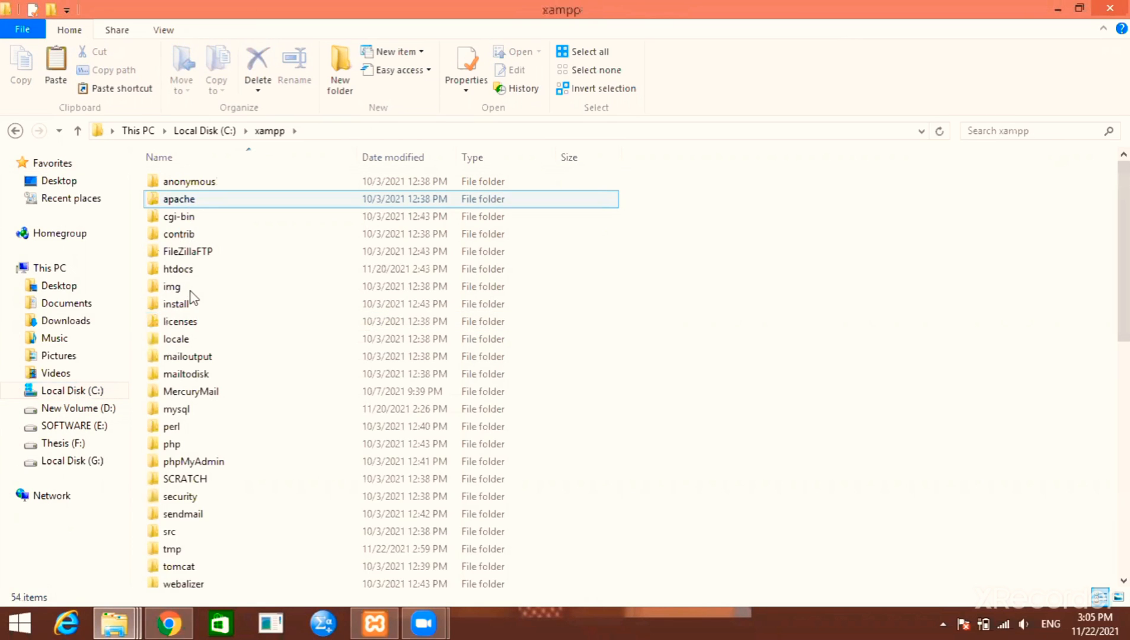
{"action": "double_click", "coordinate": [178, 269]}
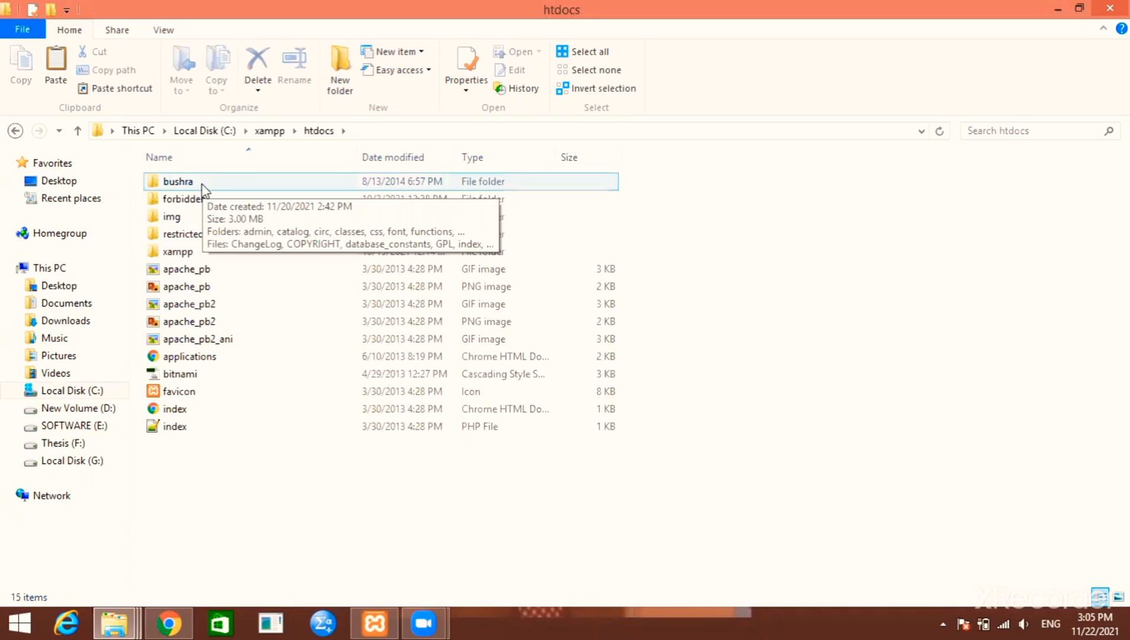
{"action": "double_click", "coordinate": [178, 181]}
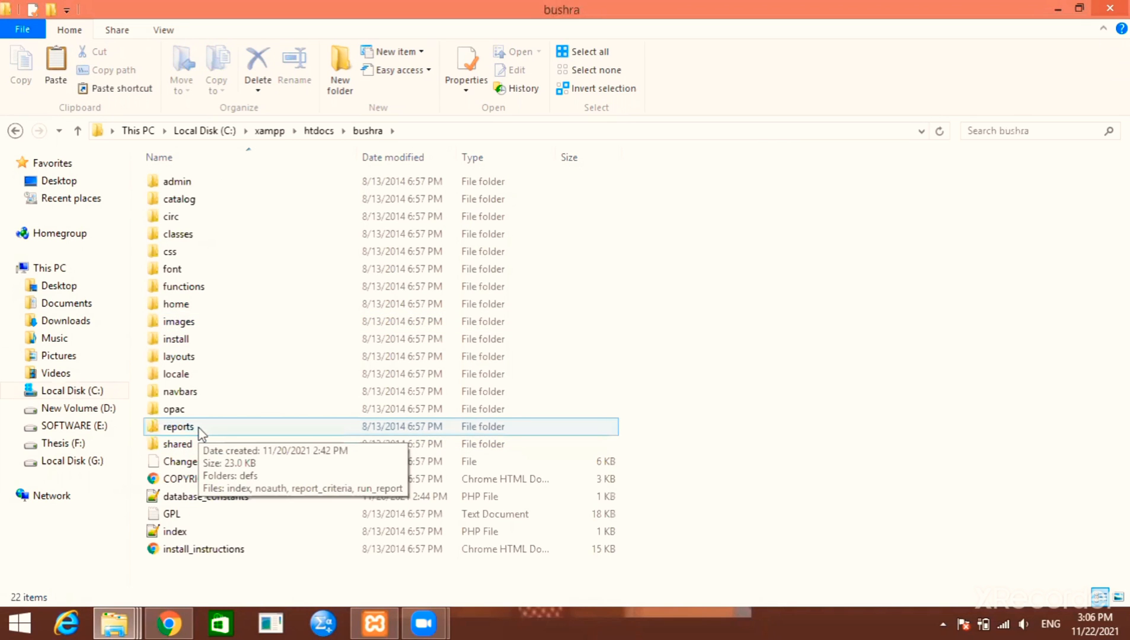
{"action": "double_click", "coordinate": [178, 427]}
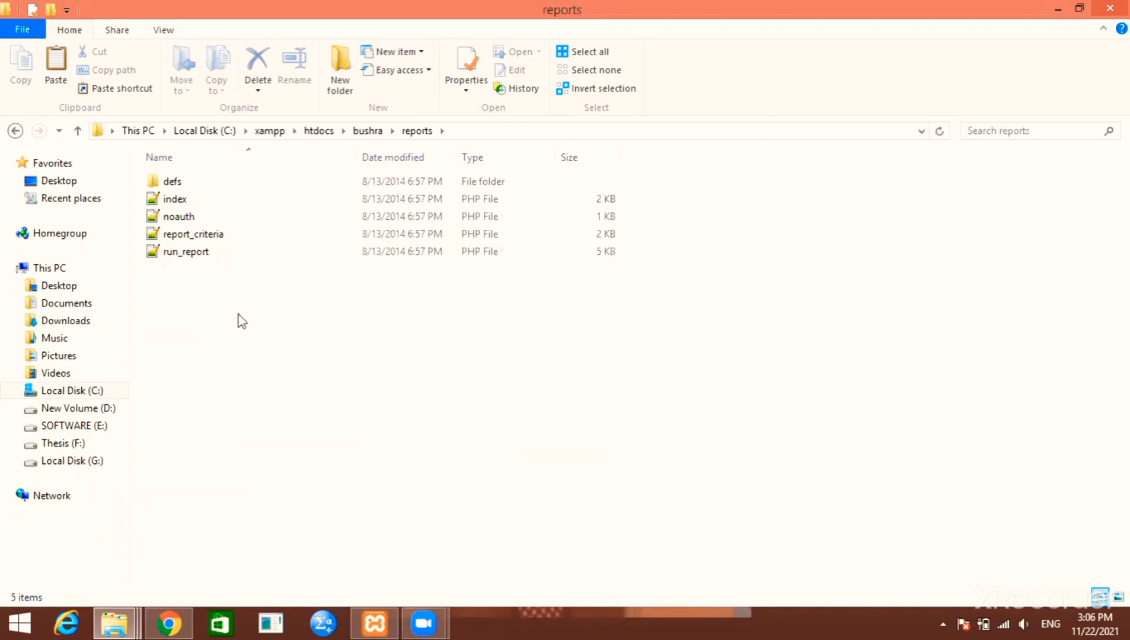
{"action": "key", "text": "ctrl+v"}
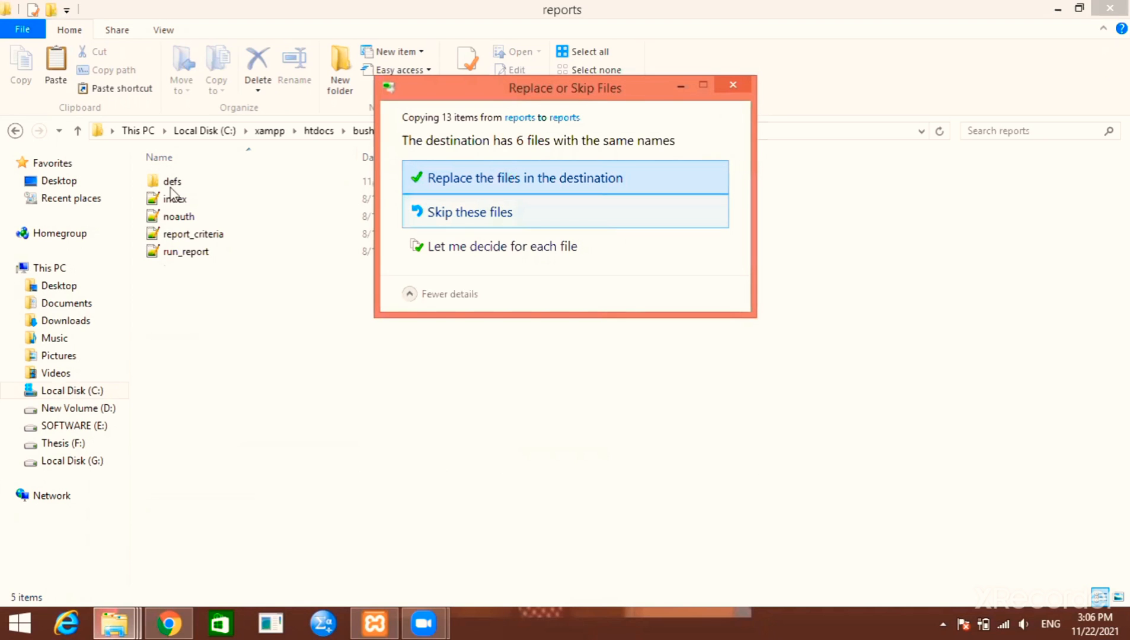
{"action": "left_click", "coordinate": [504, 179]}
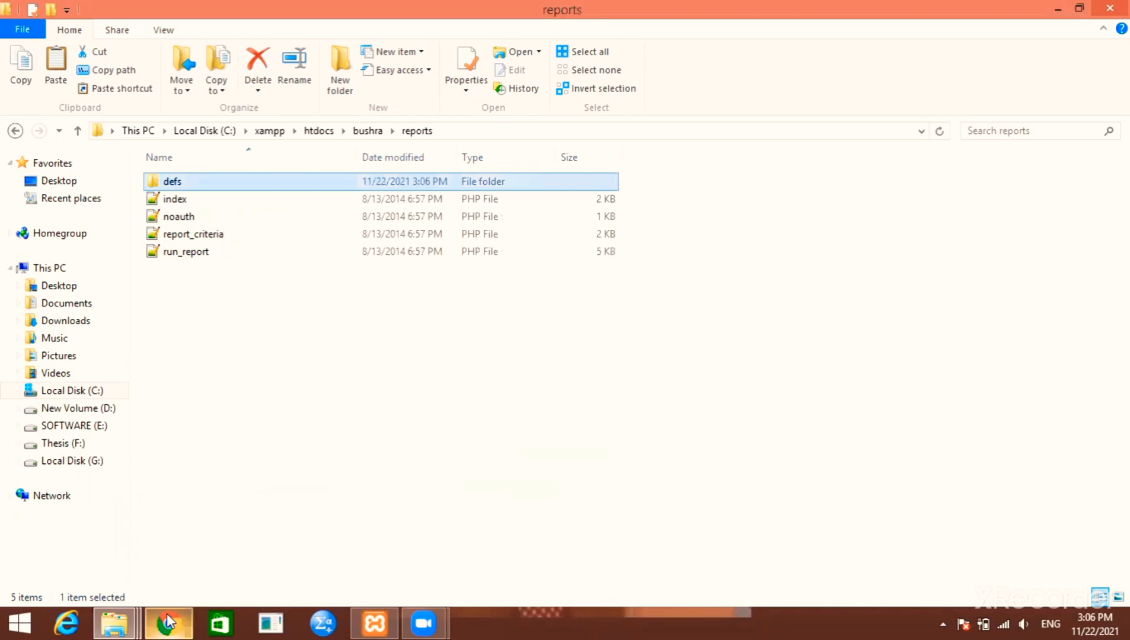
Switch to Chrome and reload the OpenBiblio Customization page
{"action": "mouse_move", "coordinate": [168, 621]}
{"action": "left_click", "coordinate": [172, 528]}
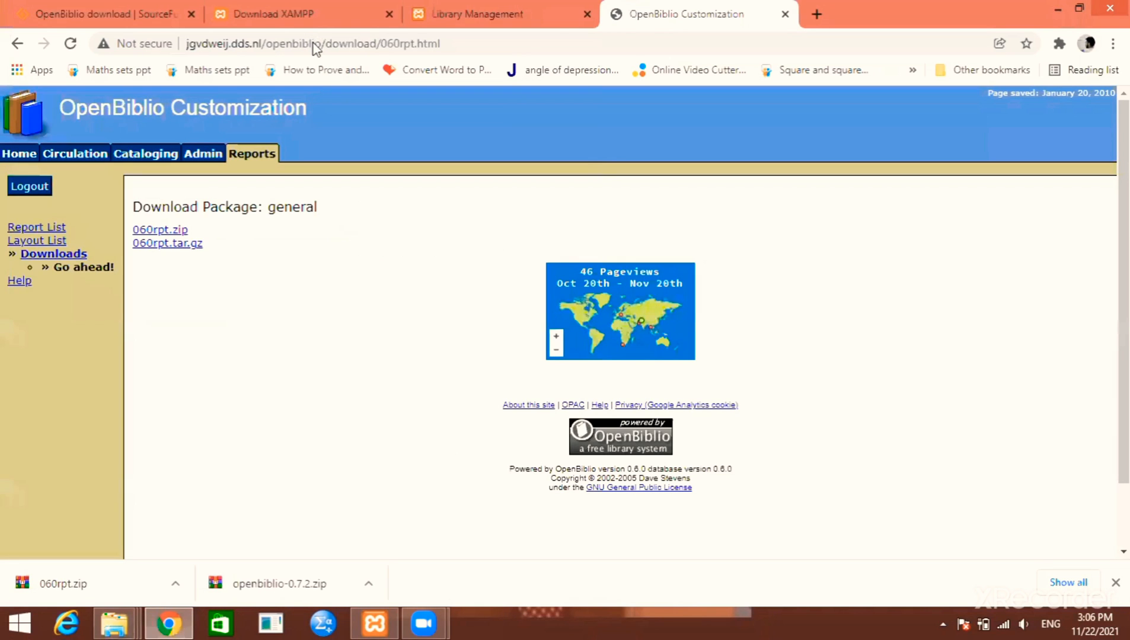
{"action": "left_click", "coordinate": [314, 45]}
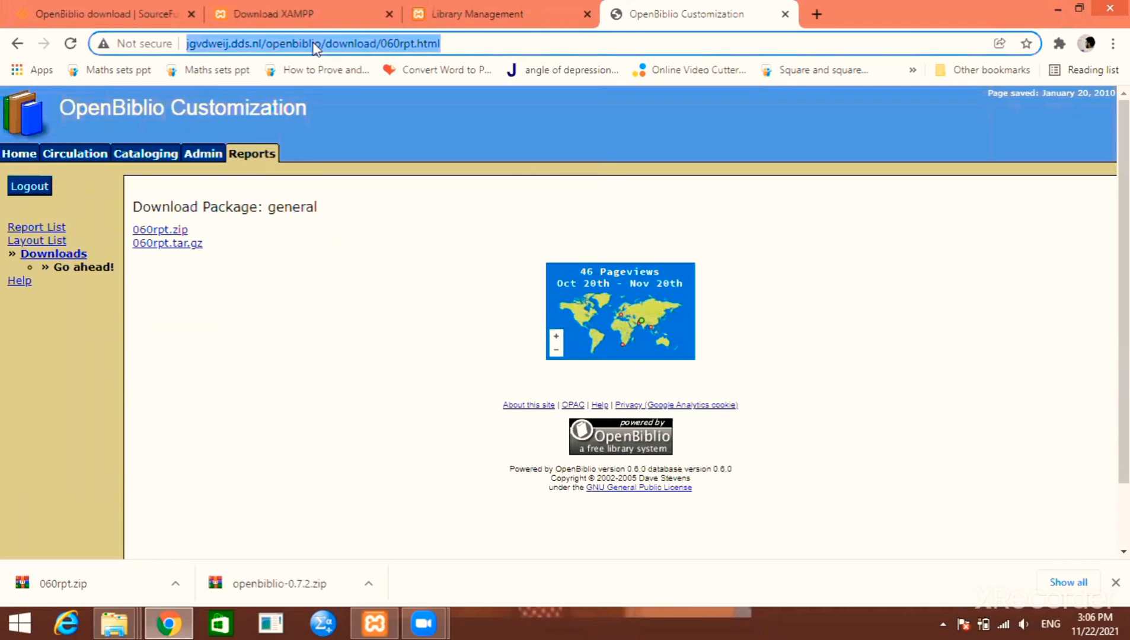
{"action": "key", "text": "Return"}
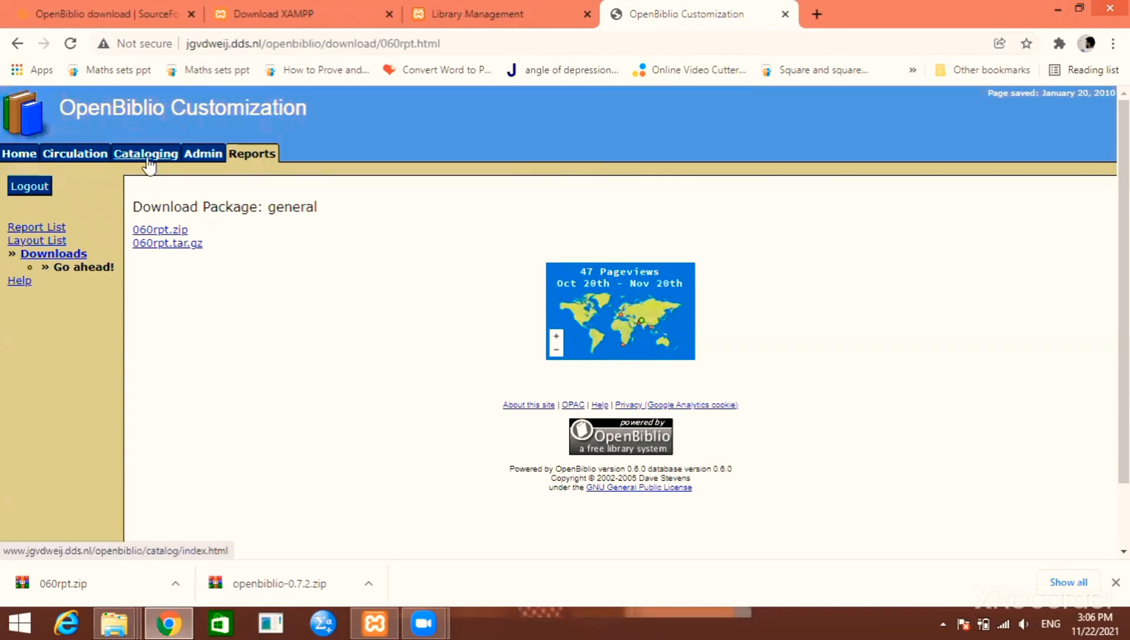
Reload the Acquisition form to show After/Before YYYY-MM-DD fields, then return to Report List
{"action": "left_click", "coordinate": [500, 9]}
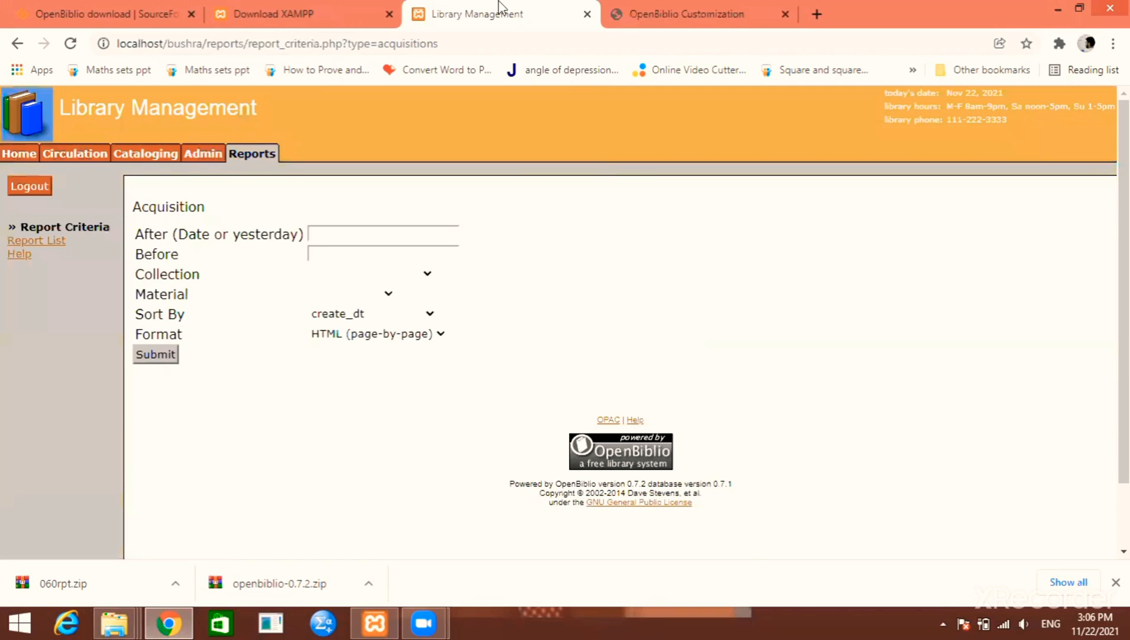
{"action": "left_click", "coordinate": [334, 52]}
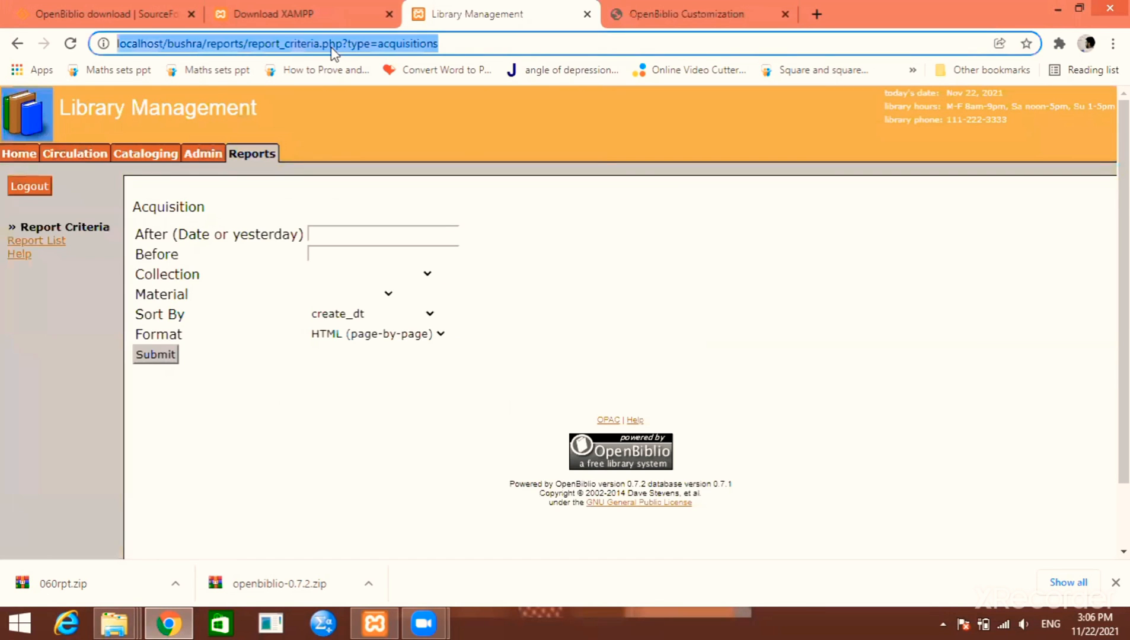
{"action": "key", "text": "Return"}
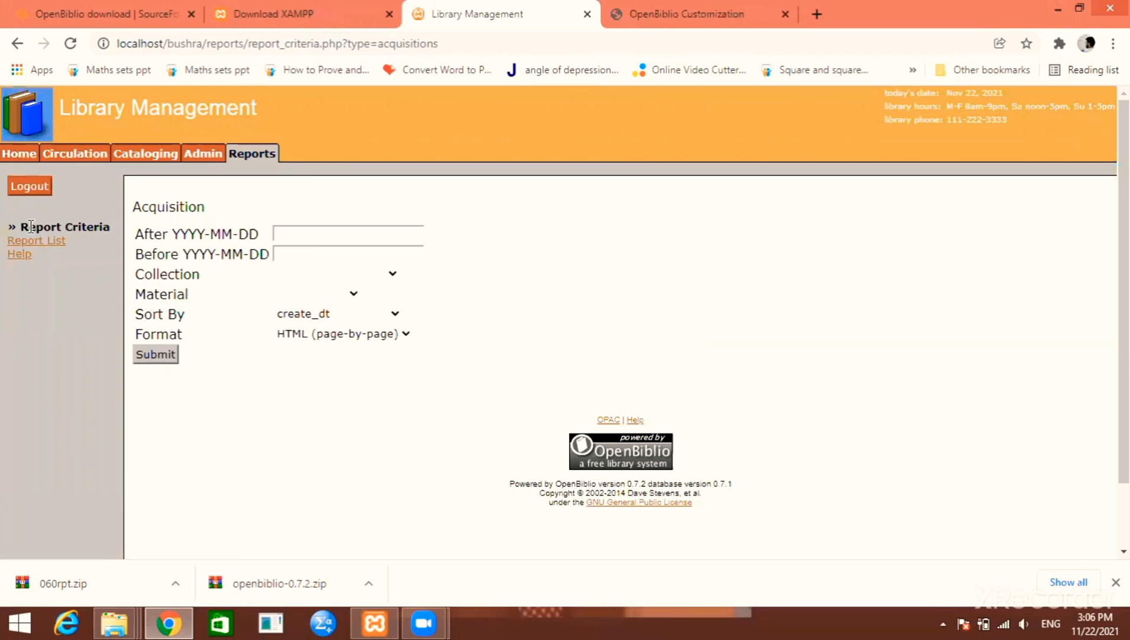
{"action": "left_click", "coordinate": [26, 240]}
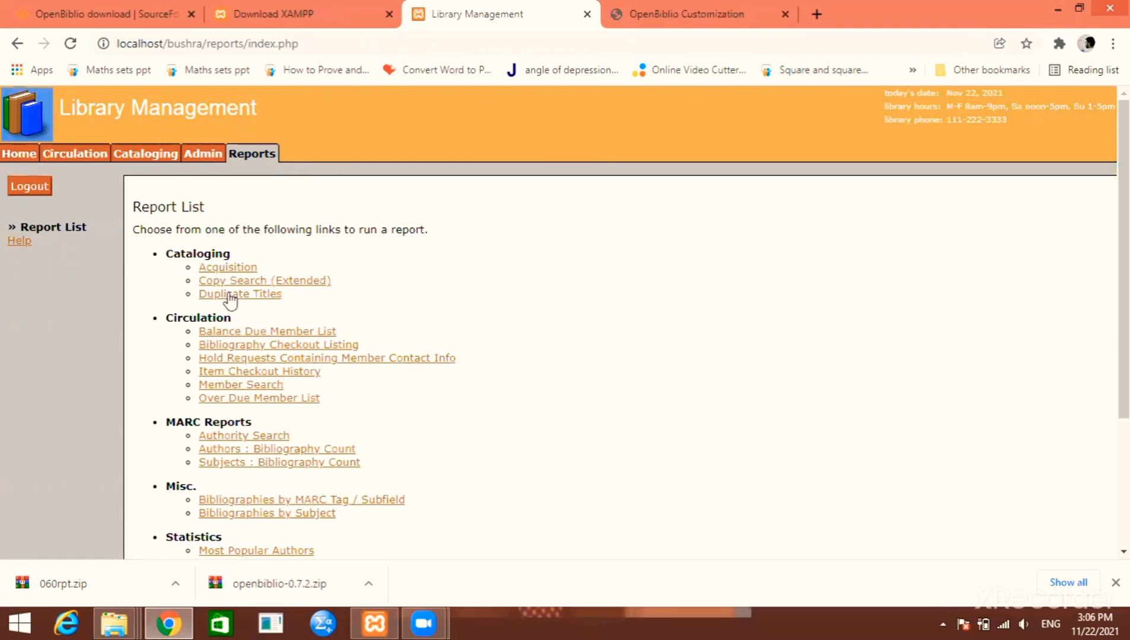
Run the Duplicate Titles report, then go back to the Report List
{"action": "left_click", "coordinate": [230, 295]}
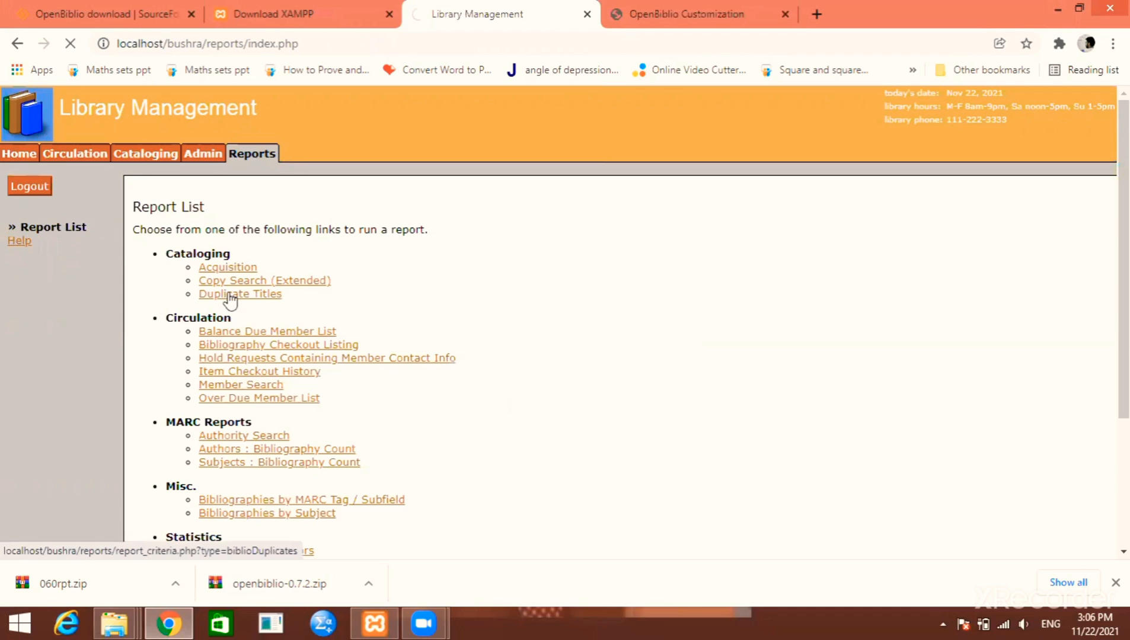
{"action": "left_click", "coordinate": [155, 295]}
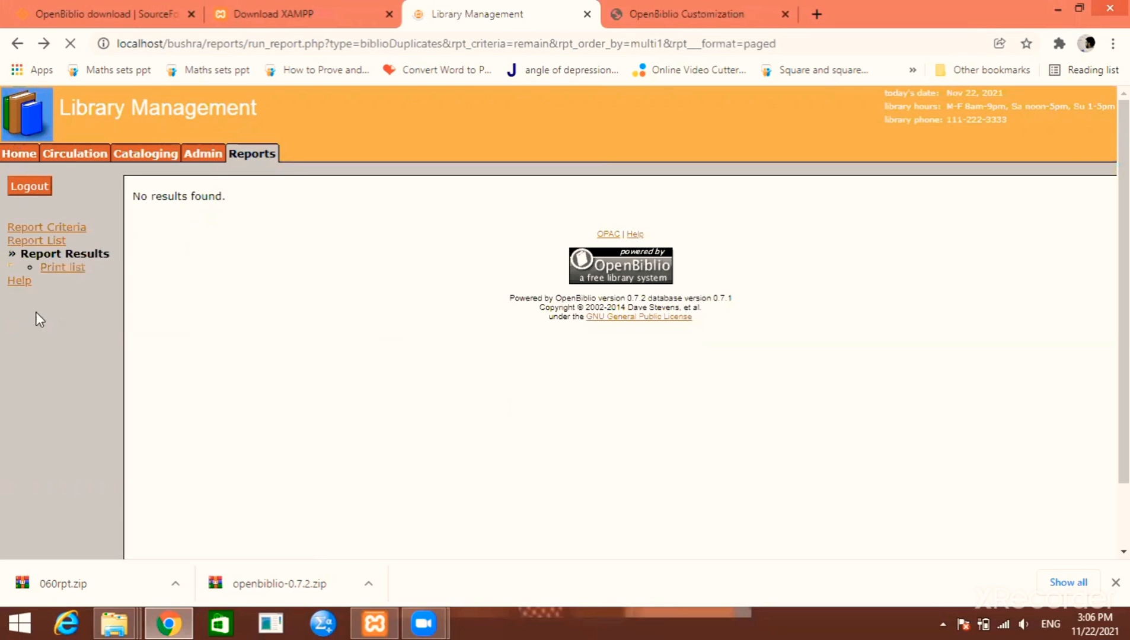
{"action": "left_click", "coordinate": [34, 227]}
{"action": "left_click", "coordinate": [45, 240]}
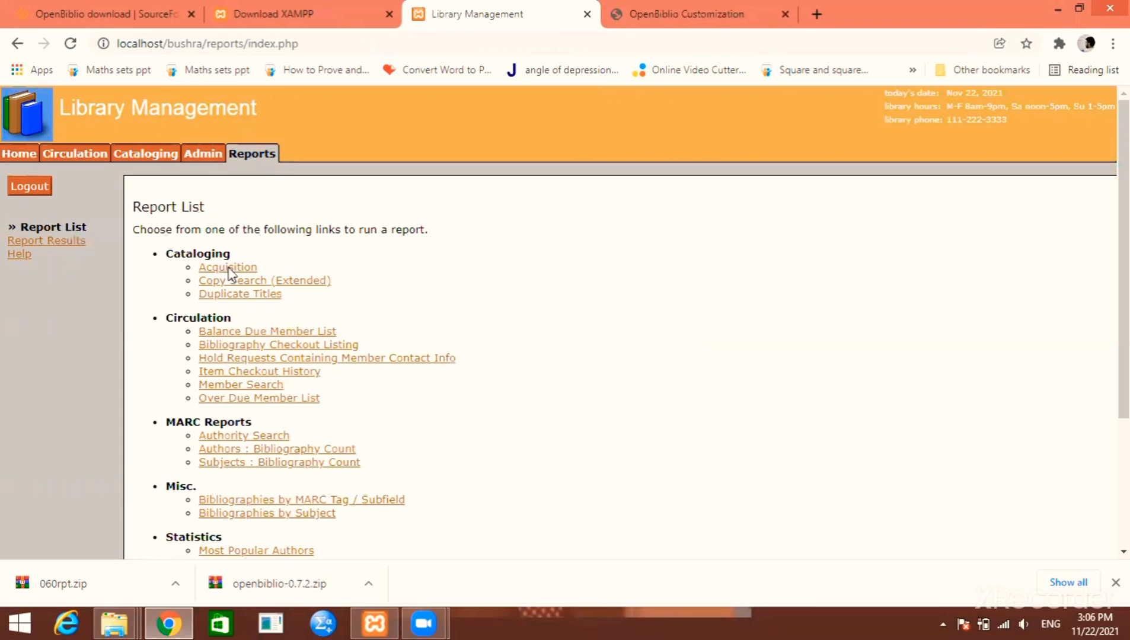
Run the Acquisition report with empty criteria, listing the single book Economics of Pakistan
{"action": "left_click", "coordinate": [228, 268]}
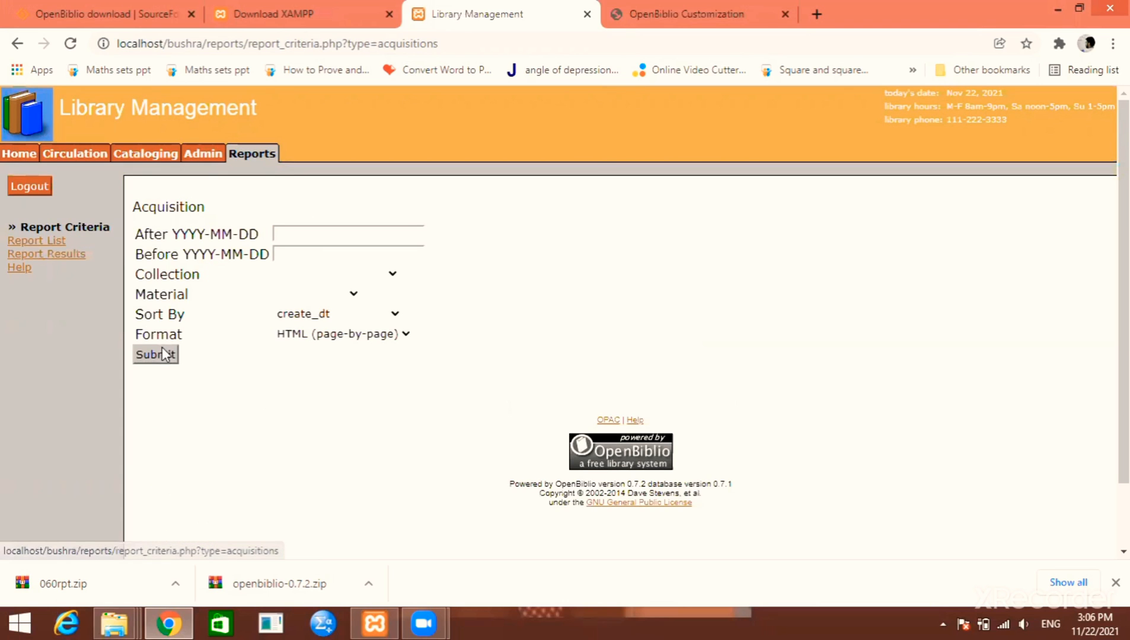
{"action": "left_click", "coordinate": [163, 350]}
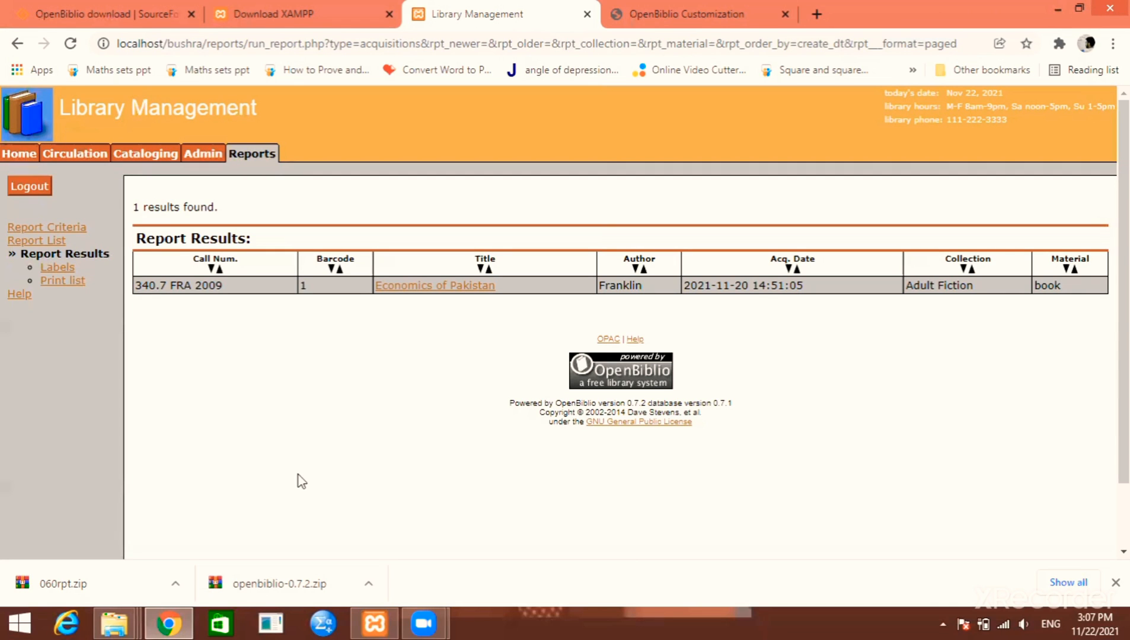
{"action": "left_click", "coordinate": [323, 622]}
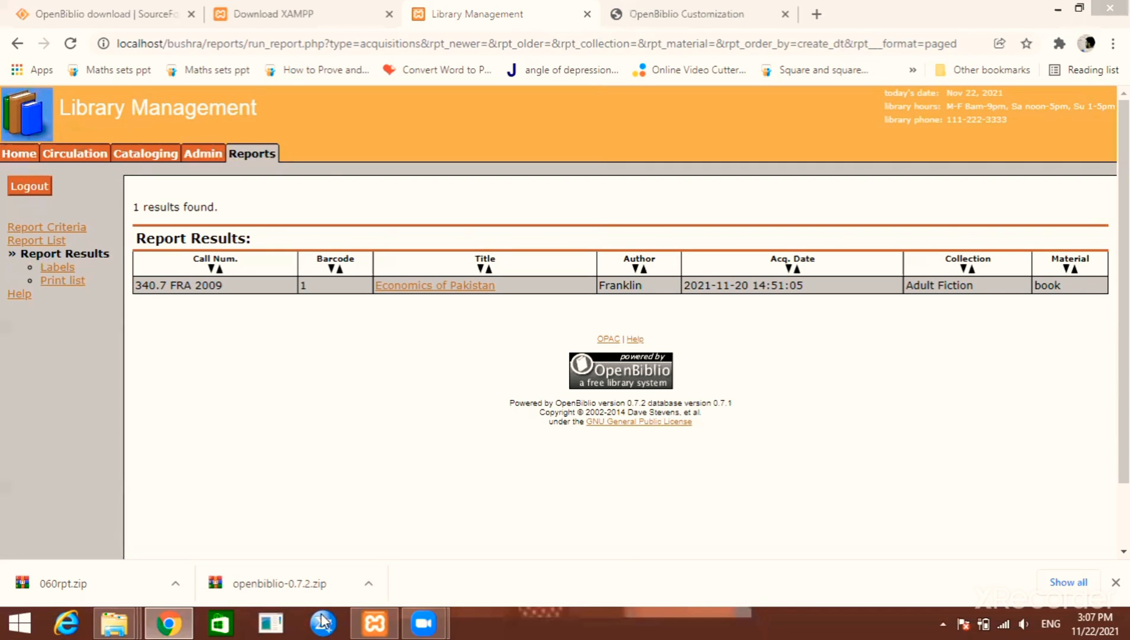